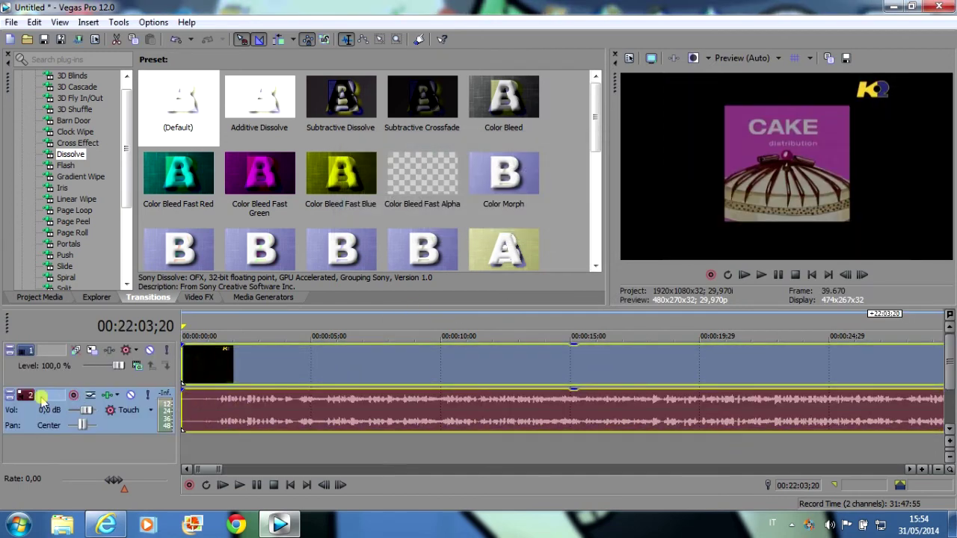
# Delete the audio track from the project
pyautogui.rightClick(51, 400)
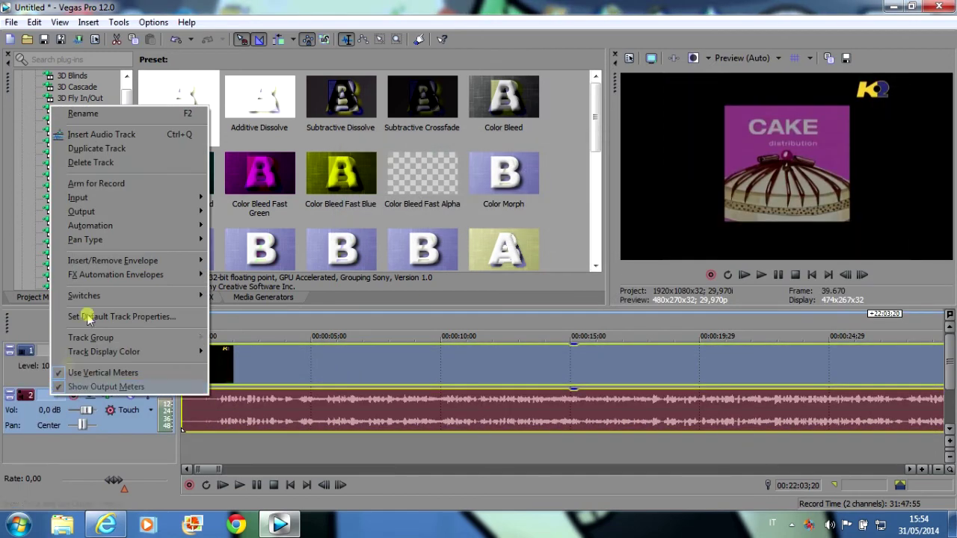
pyautogui.click(84, 163)
# Find the close-up of the character drinking through a straw and split the video event at 00:03:11;04
pyautogui.moveTo(206, 470); pyautogui.dragTo(318, 470)
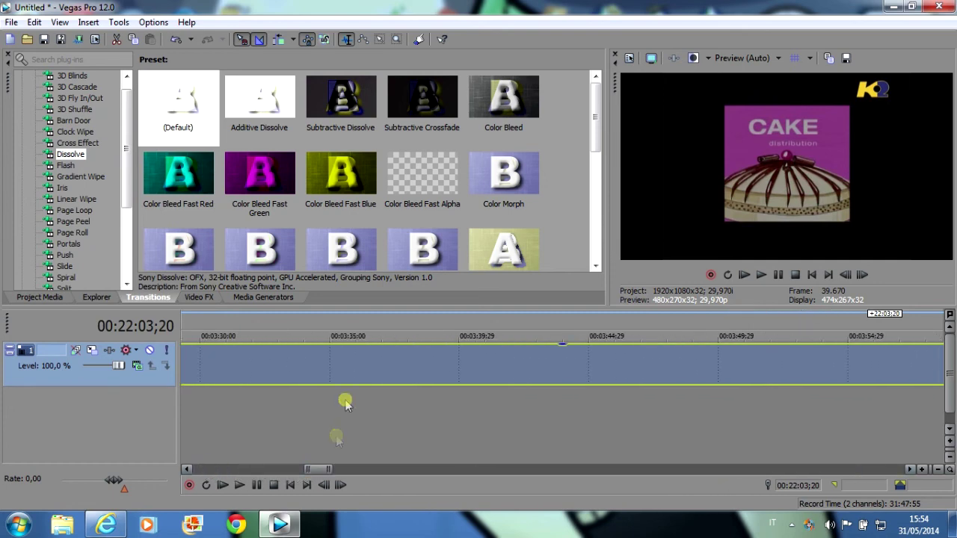
pyautogui.moveTo(314, 473); pyautogui.dragTo(325, 366)
pyautogui.click(309, 330)
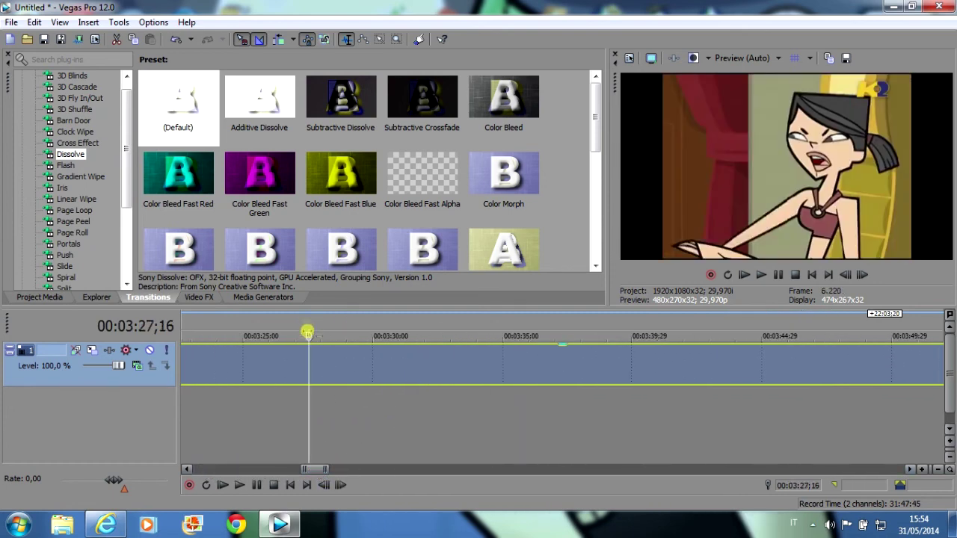
pyautogui.press('j')
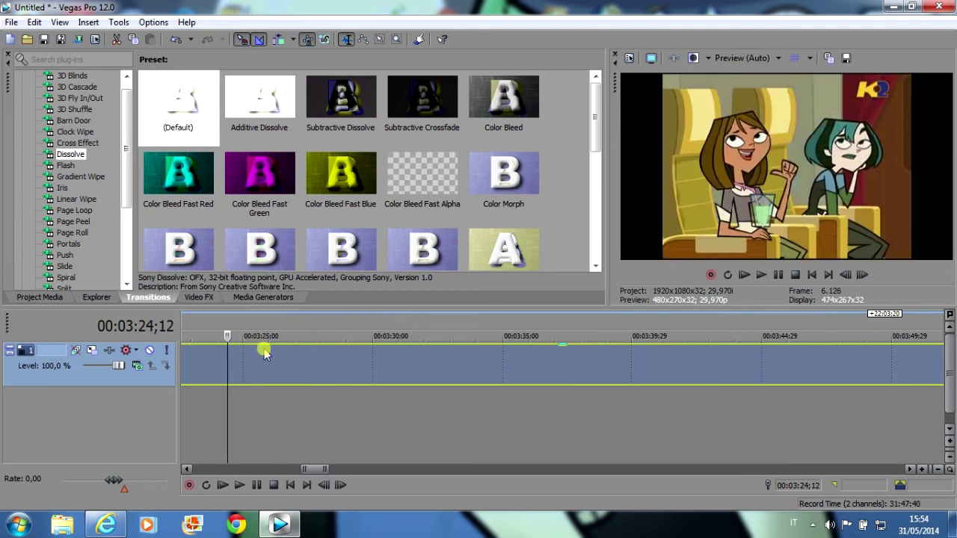
pyautogui.moveTo(316, 470); pyautogui.dragTo(313, 469)
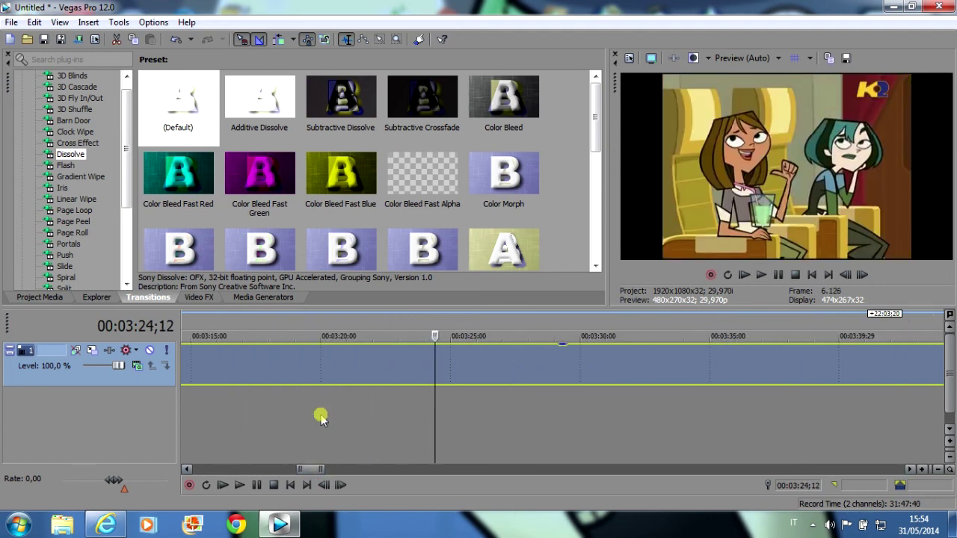
pyautogui.click(300, 317)
pyautogui.moveTo(314, 472); pyautogui.dragTo(305, 468)
pyautogui.click(287, 336)
pyautogui.press('space')
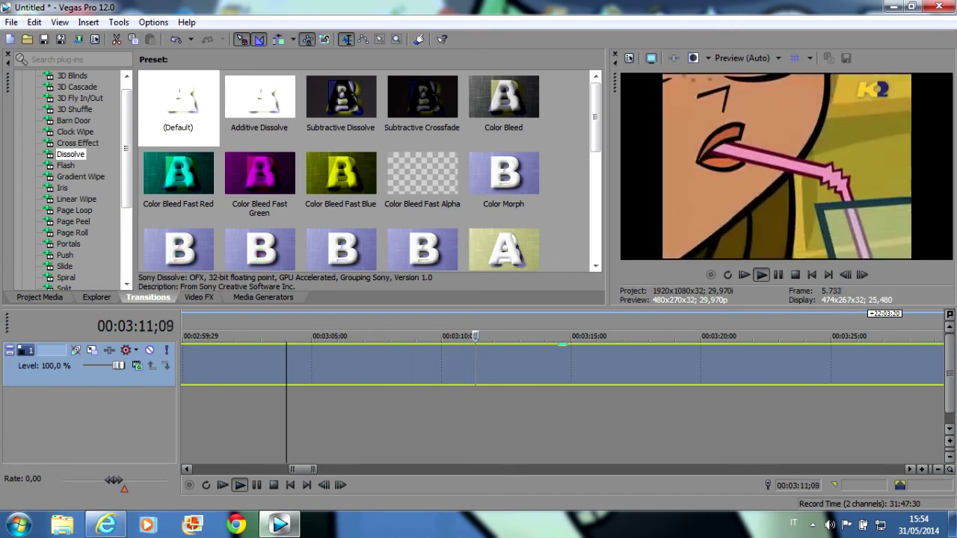
pyautogui.press('space')
# Delete the part of the video before the split and move the remaining event to the start of the timeline
pyautogui.click(415, 369)
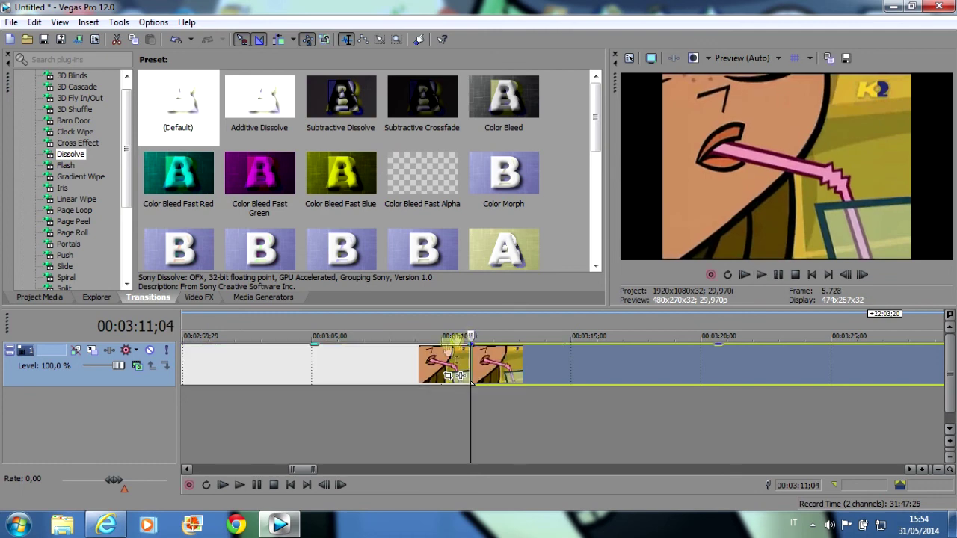
pyautogui.rightClick(415, 369)
pyautogui.click(449, 248)
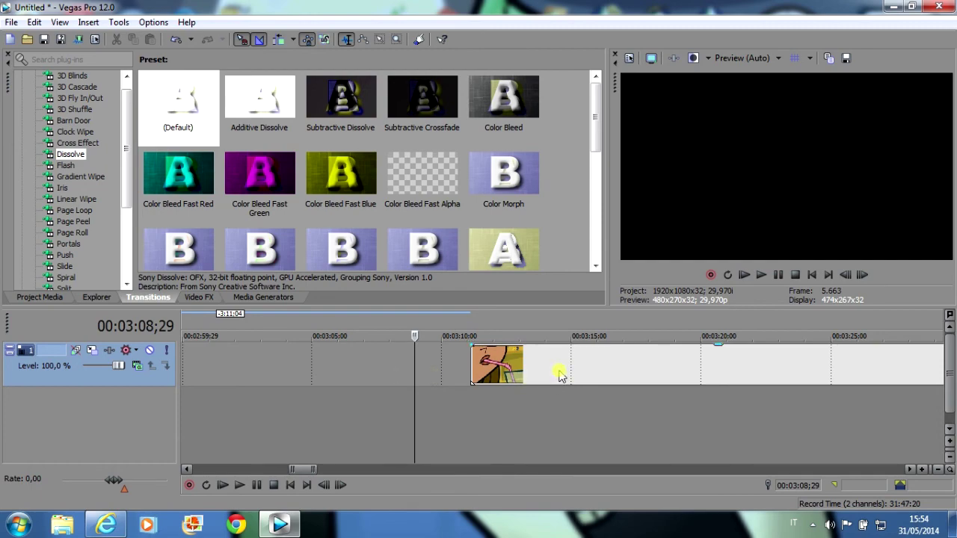
pyautogui.click(58, 367)
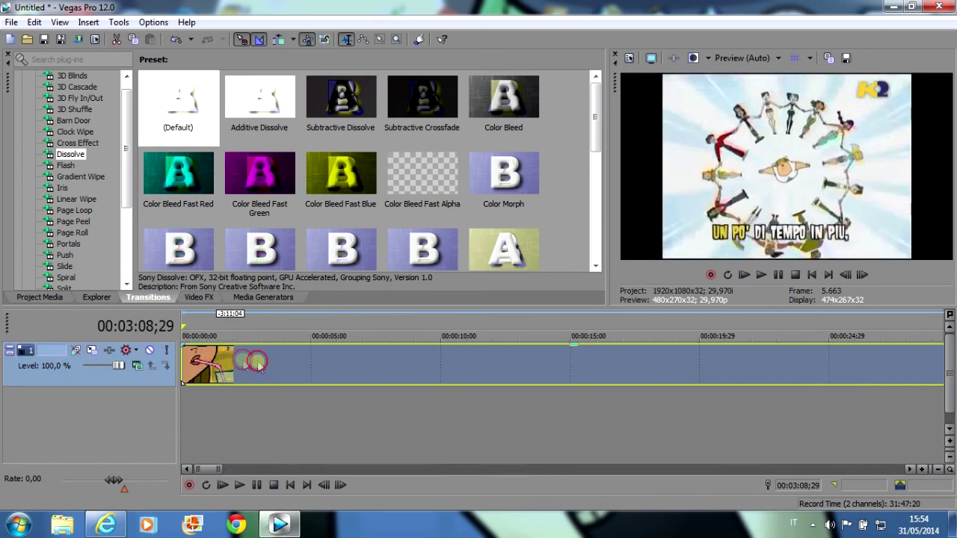
# Split the video event at 00:00:02;15 and delete everything after the split
pyautogui.click(184, 333)
pyautogui.press('space')
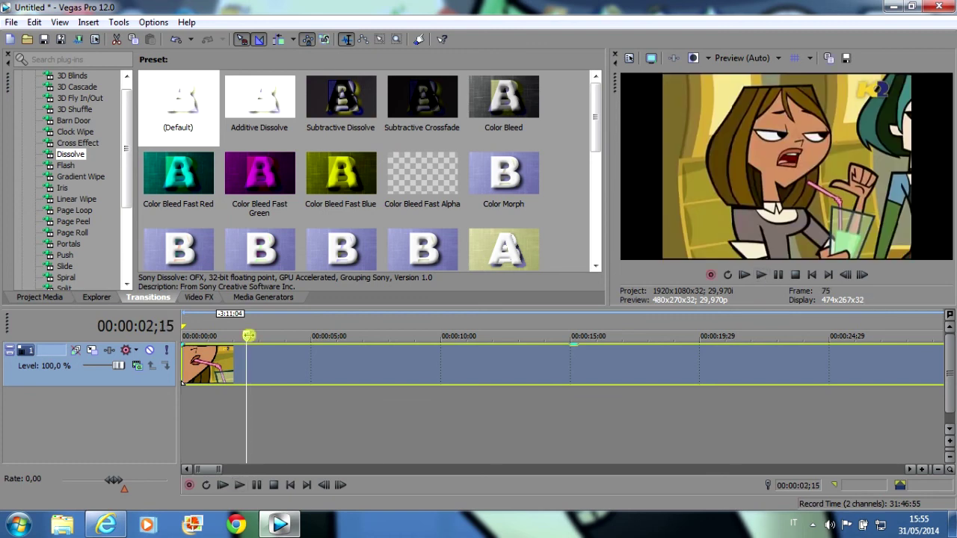
pyautogui.rightClick(291, 383)
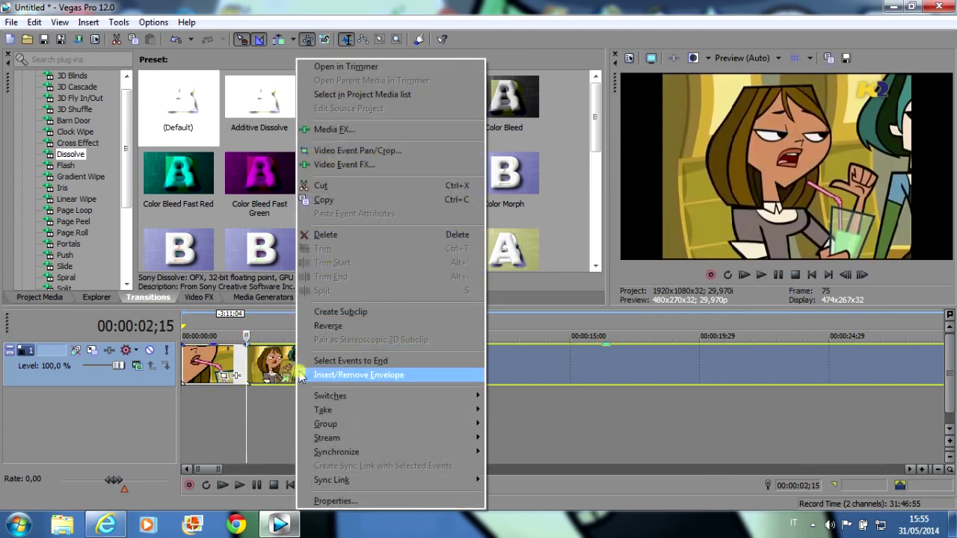
pyautogui.click(320, 235)
# Crop the short clip to 480 × 270 with the crop frame centred at X 240, Y 151.3
pyautogui.click(205, 367)
pyautogui.click(223, 376)
pyautogui.rightClick(217, 267)
pyautogui.click(256, 330)
pyautogui.moveTo(289, 281); pyautogui.dragTo(295, 249)
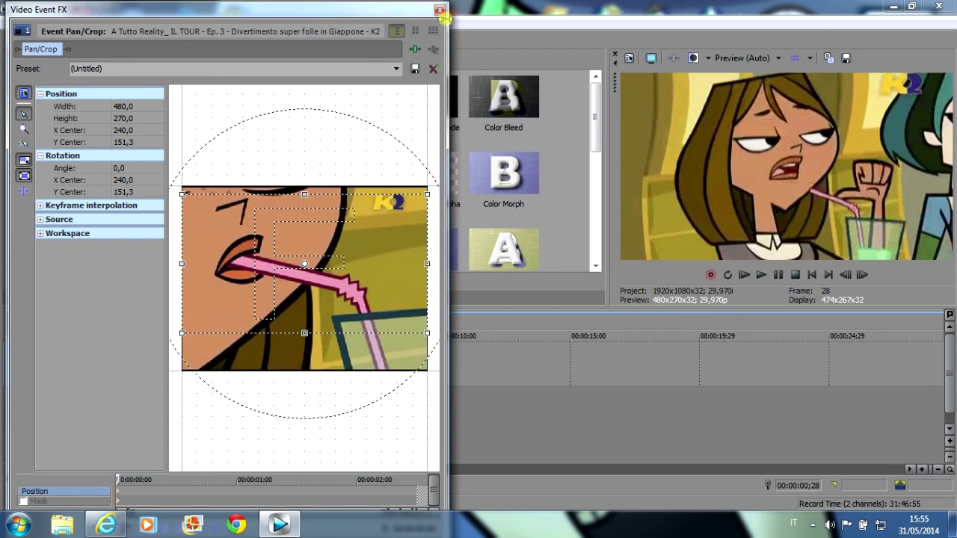
pyautogui.click(441, 11)
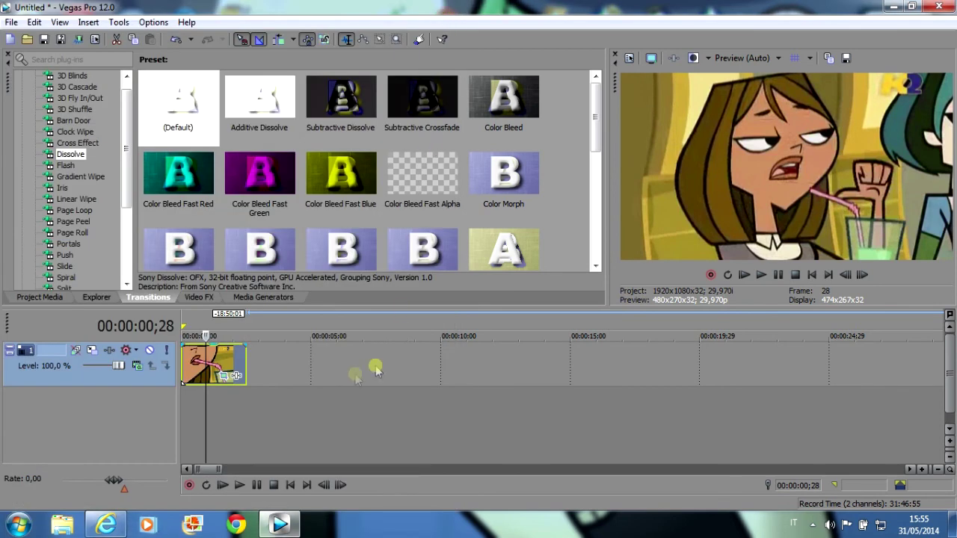
# Preview the clip up to 00:00:01;15 and apply the Glow video effect to it with the Red Glow preset
pyautogui.click(196, 321)
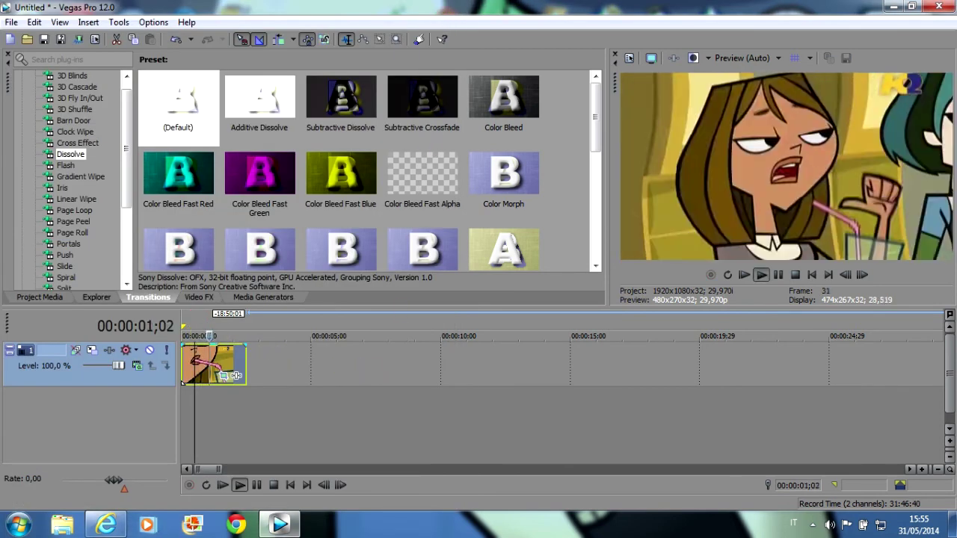
pyautogui.click(221, 327)
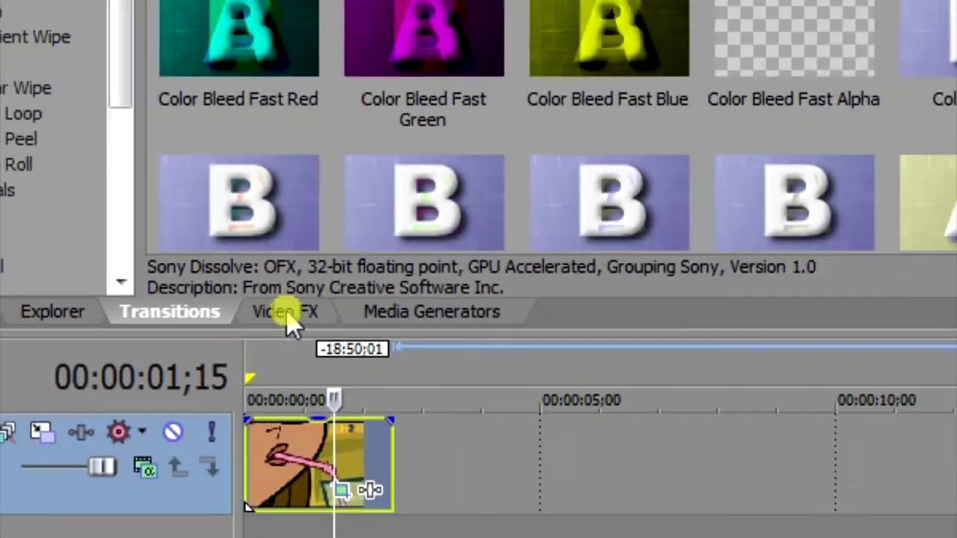
pyautogui.click(257, 309)
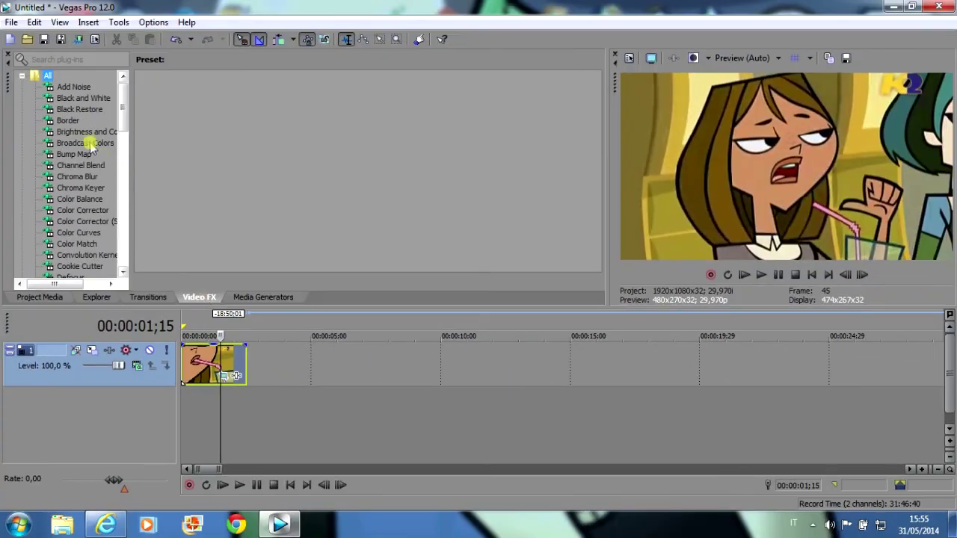
pyautogui.moveTo(124, 110); pyautogui.dragTo(125, 158)
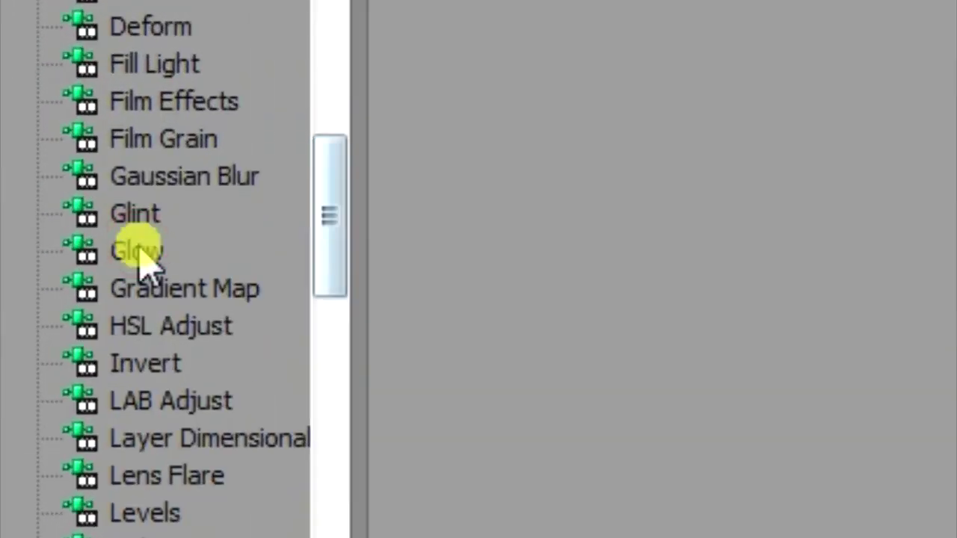
pyautogui.click(139, 248)
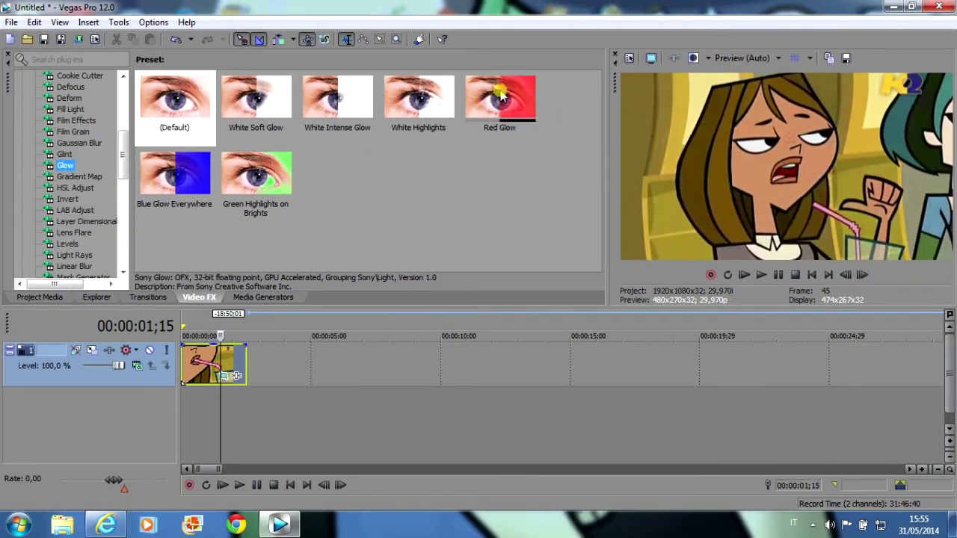
pyautogui.click(493, 104)
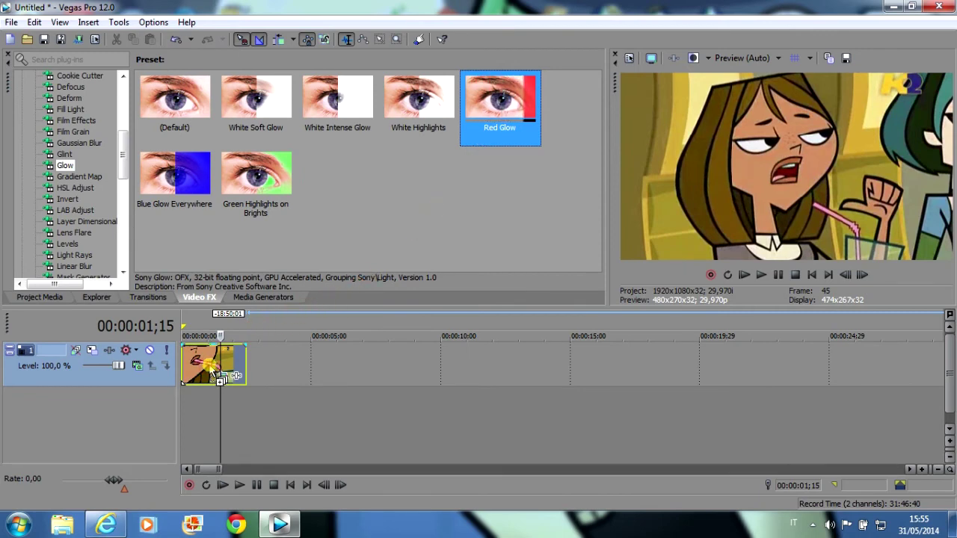
pyautogui.moveTo(212, 369); pyautogui.dragTo(217, 372)
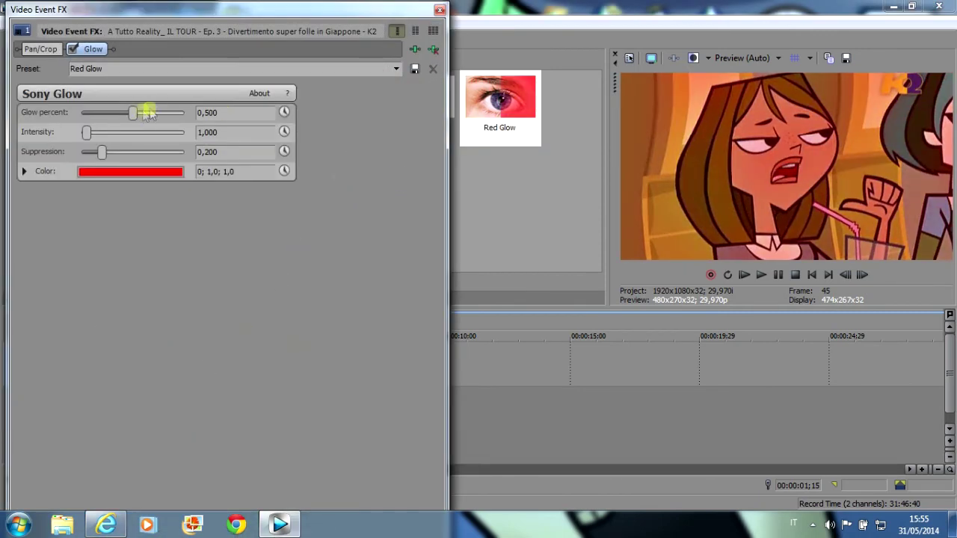
# Set the effect's glow percent to 0, intensity to 5.170 and suppression to 0.735, and play the clip from the start
pyautogui.moveTo(110, 114); pyautogui.dragTo(155, 163)
pyautogui.moveTo(104, 138); pyautogui.dragTo(124, 153)
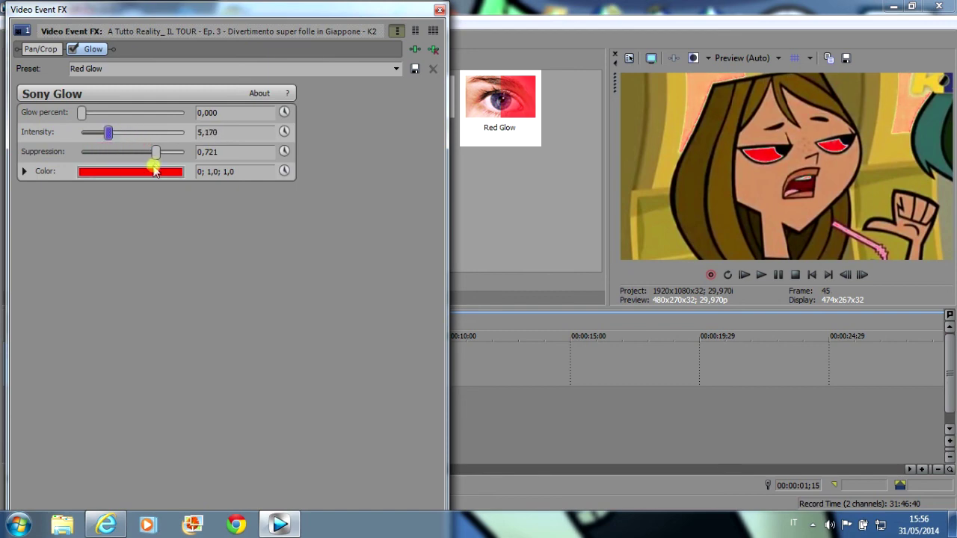
pyautogui.moveTo(159, 154)
pyautogui.mouseDown()
pyautogui.moveTo(171, 155)
pyautogui.moveTo(149, 156)
pyautogui.moveTo(159, 164)
pyautogui.mouseUp()
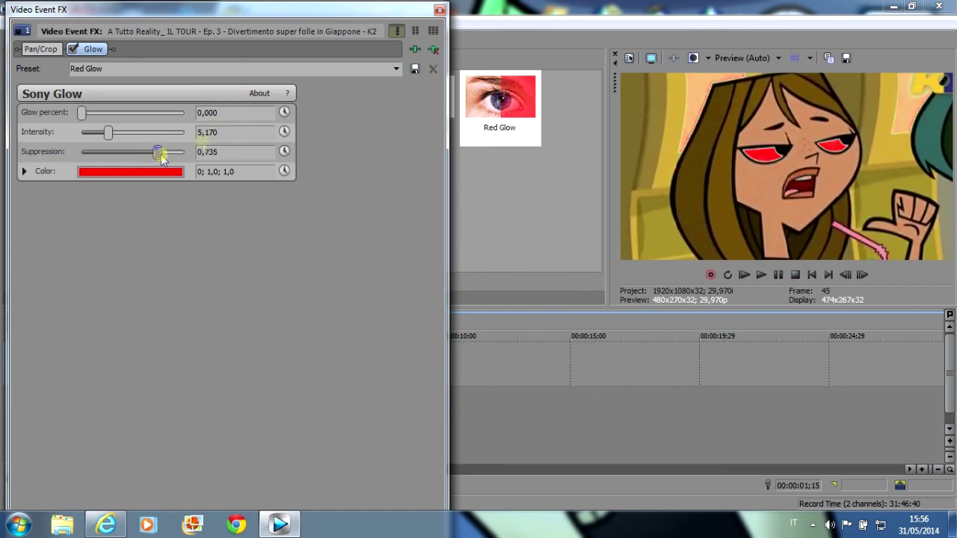
pyautogui.click(441, 11)
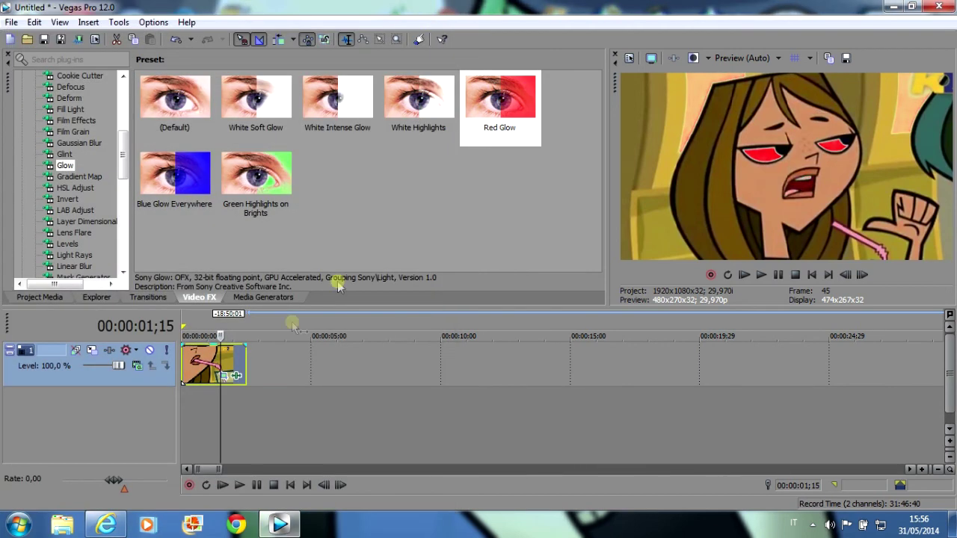
pyautogui.click(186, 320)
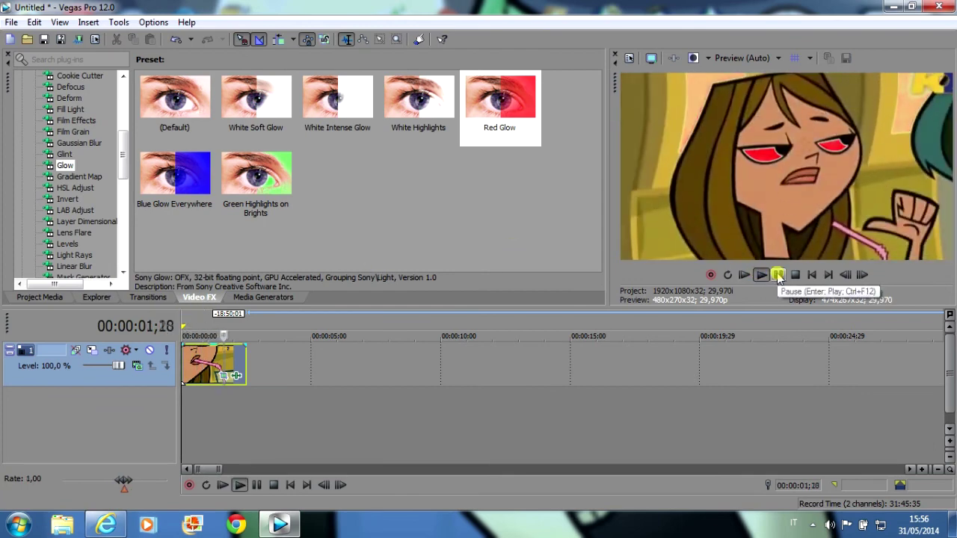
pyautogui.click(778, 275)
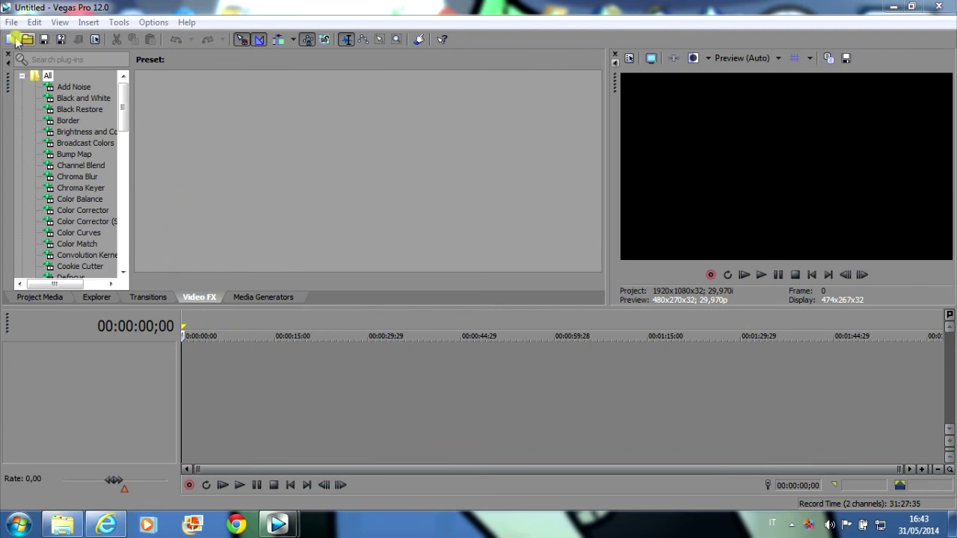
# Open the "A Tutto Reality_ AZIONE! - Festa" video from the Video da YouTube folder in the empty project
pyautogui.click(26, 39)
pyautogui.click(574, 156)
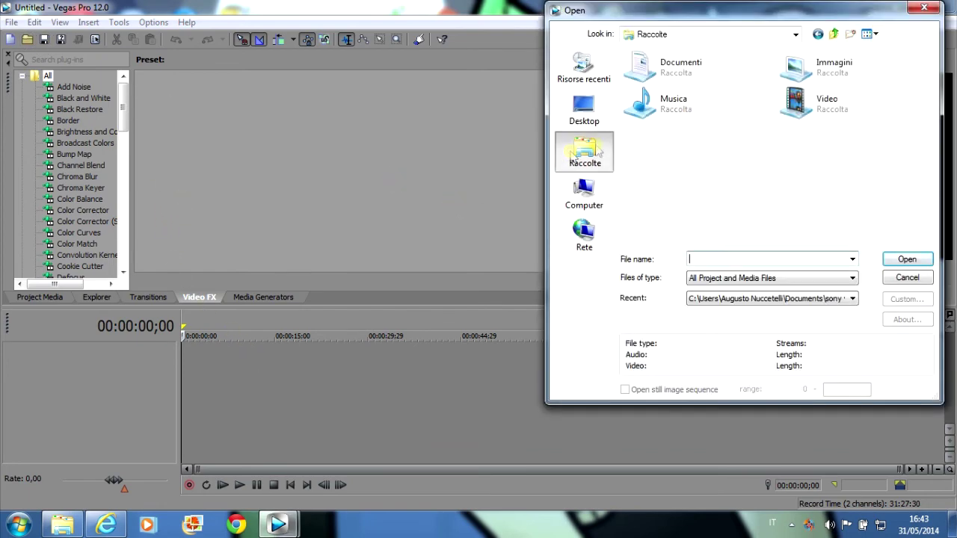
pyautogui.doubleClick(797, 101)
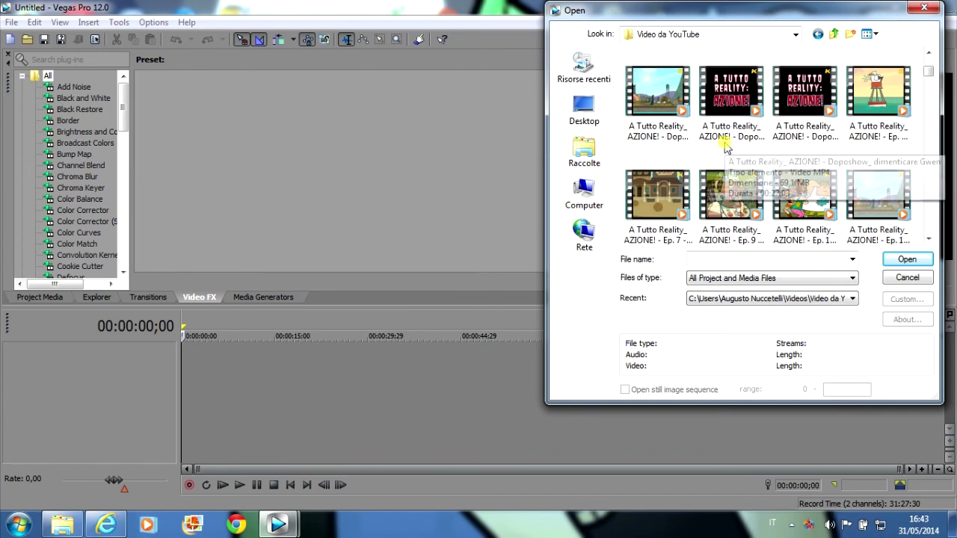
pyautogui.click(725, 148)
pyautogui.scroll(-3, 820, 162)
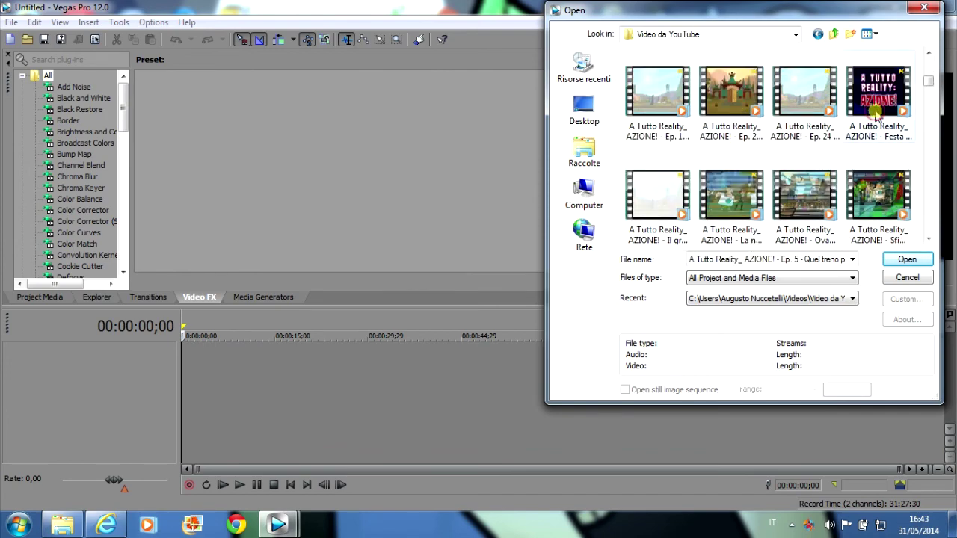
pyautogui.doubleClick(879, 112)
pyautogui.click(596, 219)
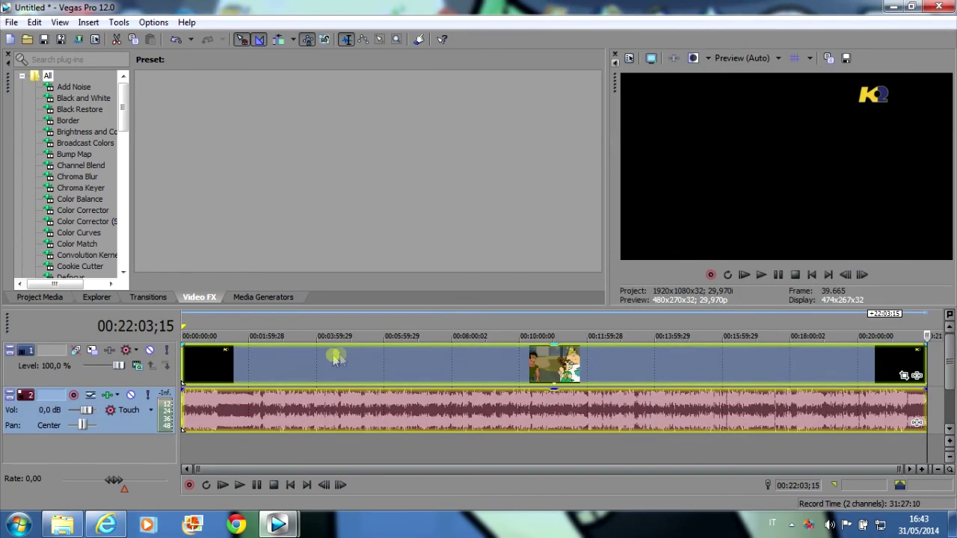
# Delete the newly opened video's audio track
pyautogui.rightClick(52, 395)
pyautogui.click(105, 160)
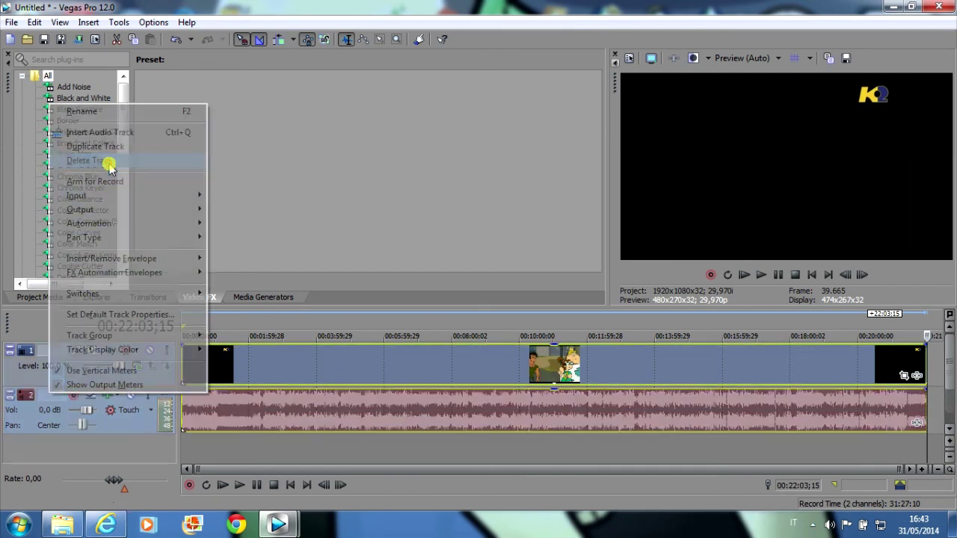
# Find the scene with the two characters, split the video event at 00:09:43;03 and play on to 00:09:45;08
pyautogui.click(512, 337)
pyautogui.press('space')
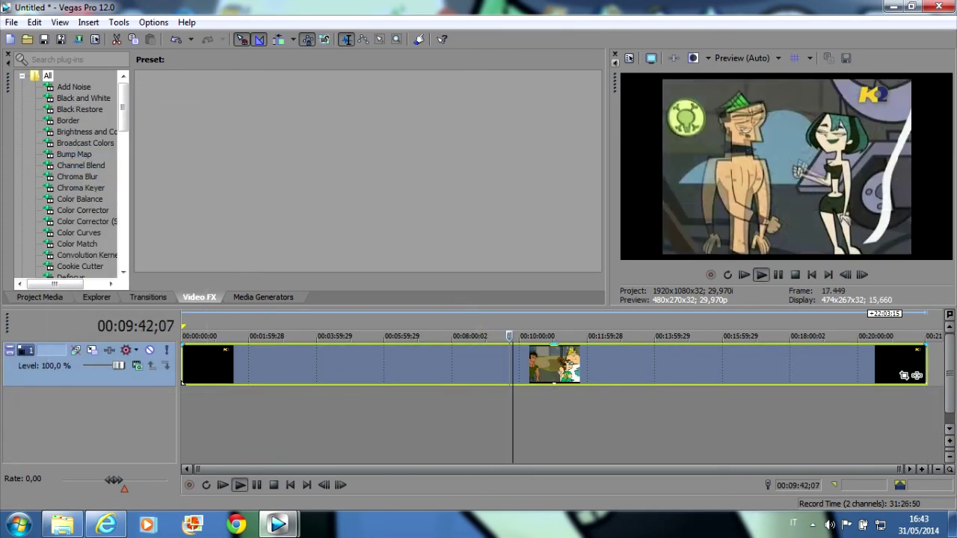
pyautogui.click(510, 336)
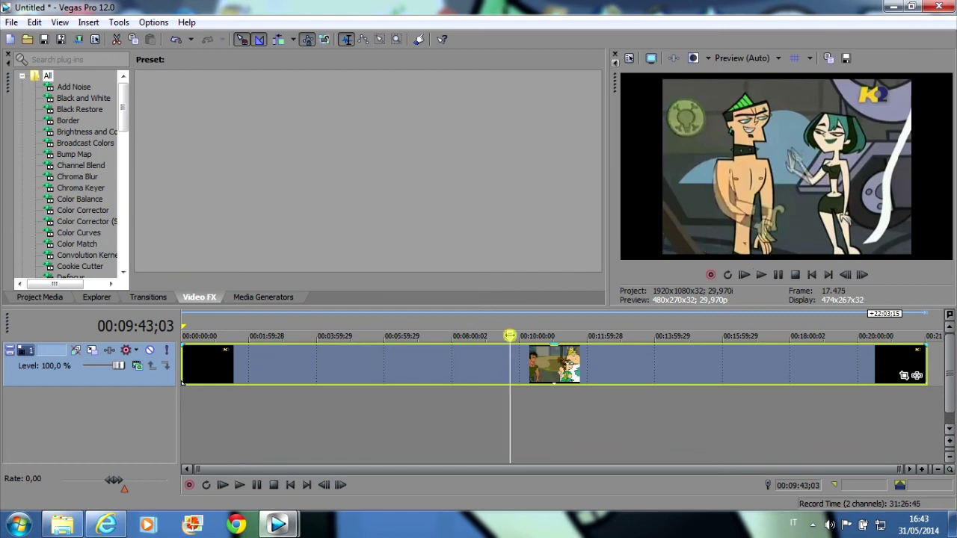
pyautogui.click(745, 276)
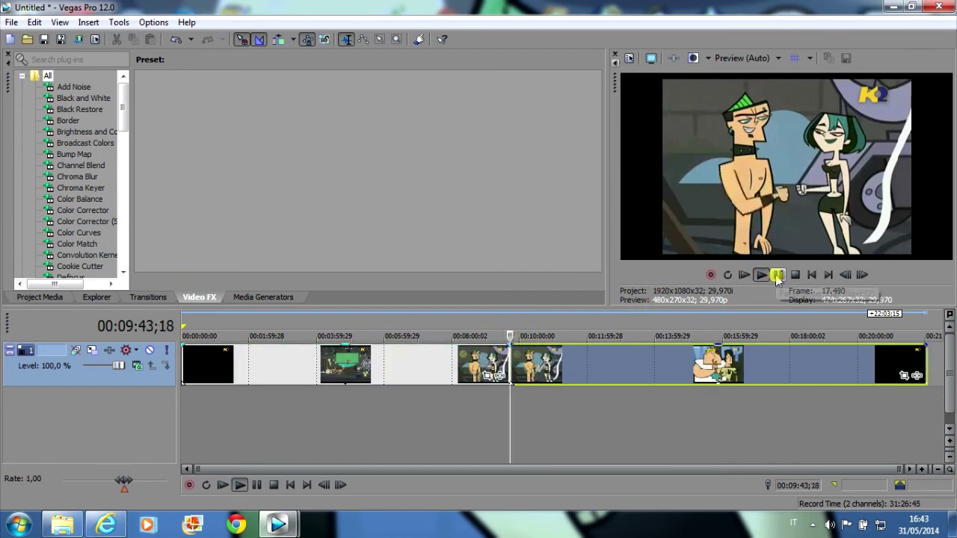
pyautogui.click(777, 275)
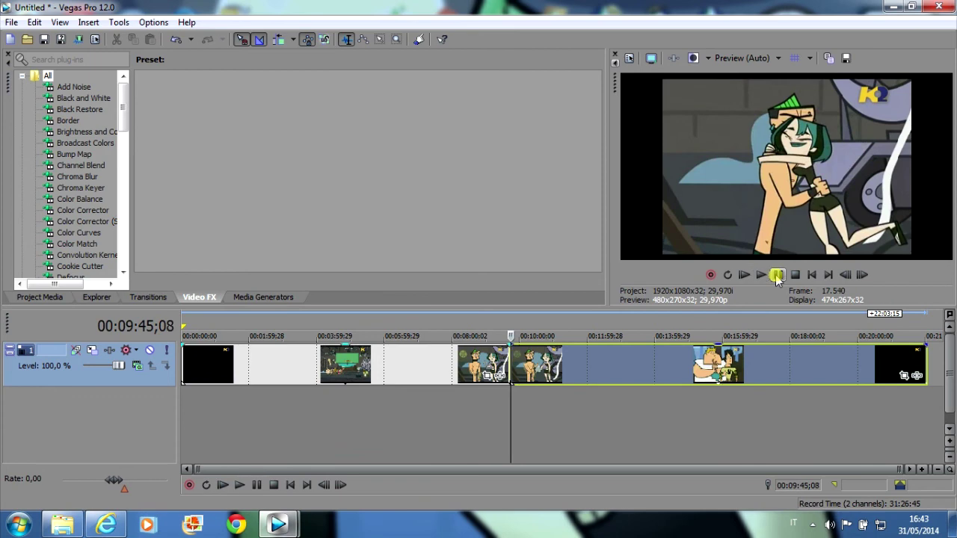
# Delete the long video events before and after the short scene of the two characters
pyautogui.rightClick(621, 374)
pyautogui.rightClick(503, 365)
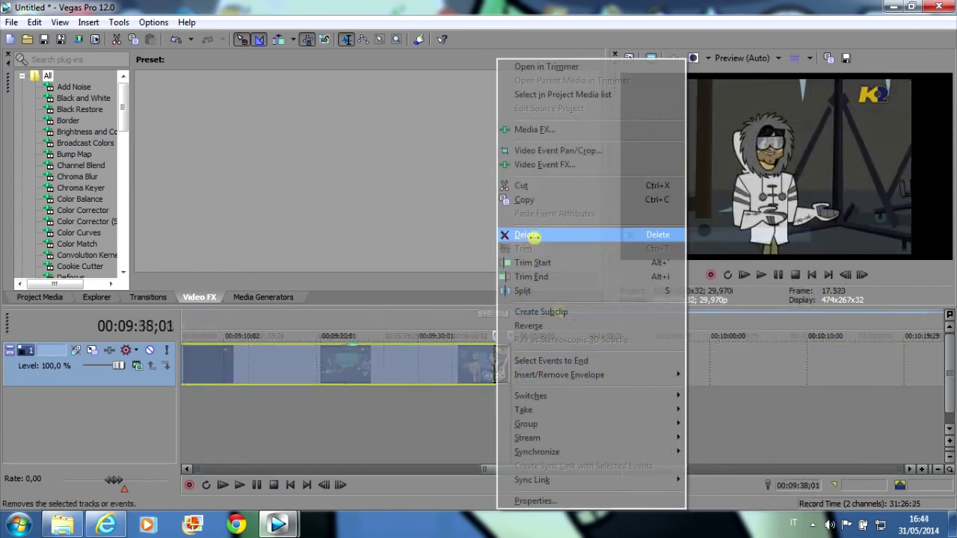
pyautogui.click(534, 239)
# Move the remaining short clip to the very start of the timeline
pyautogui.scroll(-5, 632, 367)
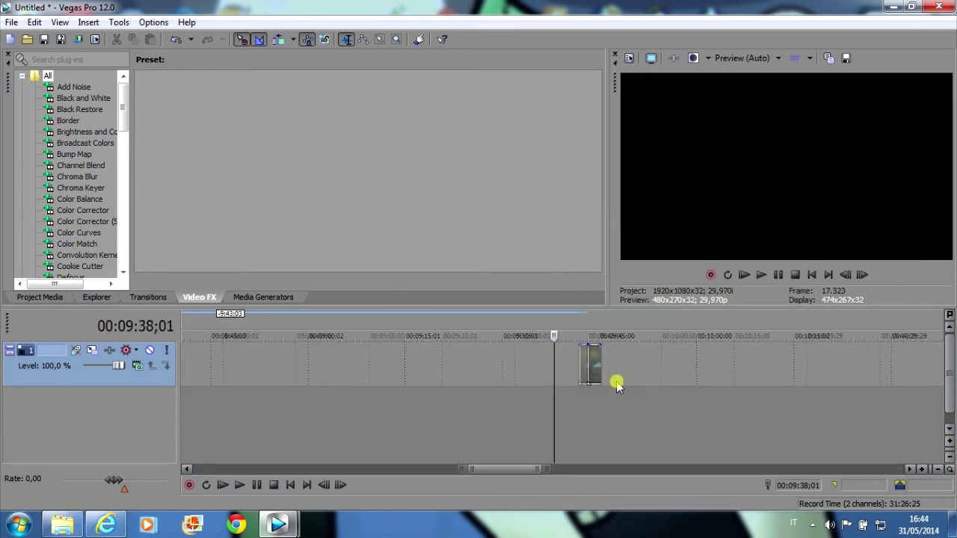
pyautogui.moveTo(574, 367); pyautogui.dragTo(10, 382)
pyautogui.scroll(5, 305, 387)
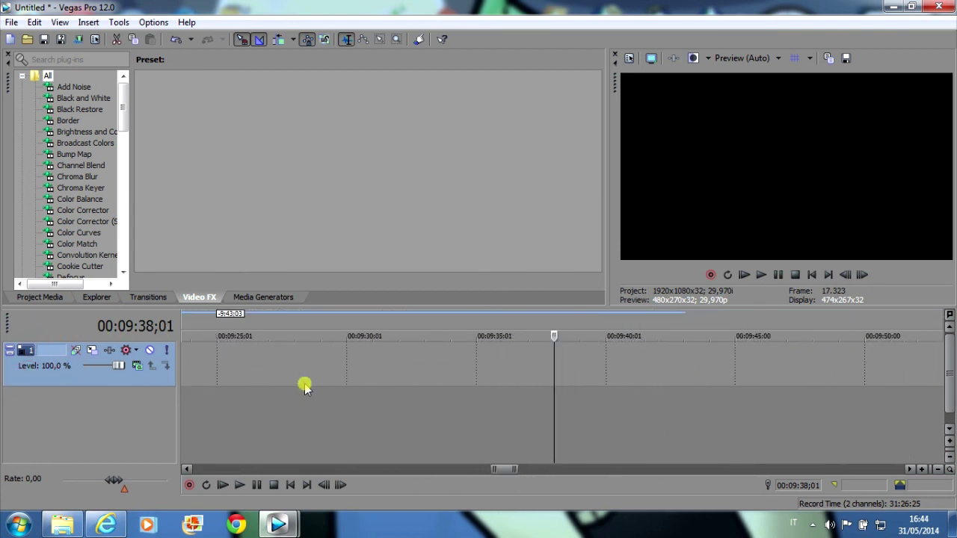
pyautogui.moveTo(502, 469); pyautogui.dragTo(179, 449)
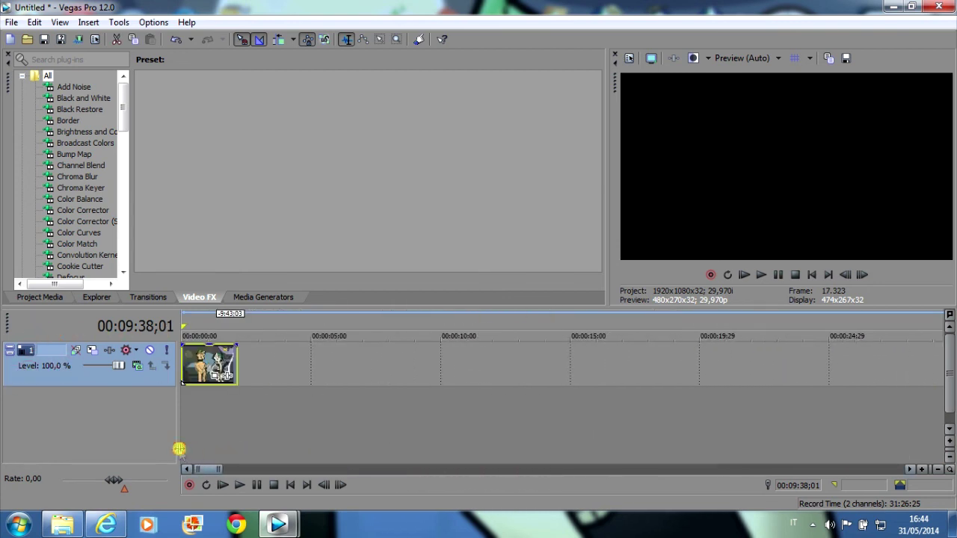
# Match the clip's pan/crop frame to the output aspect so it fills the preview
pyautogui.click(207, 361)
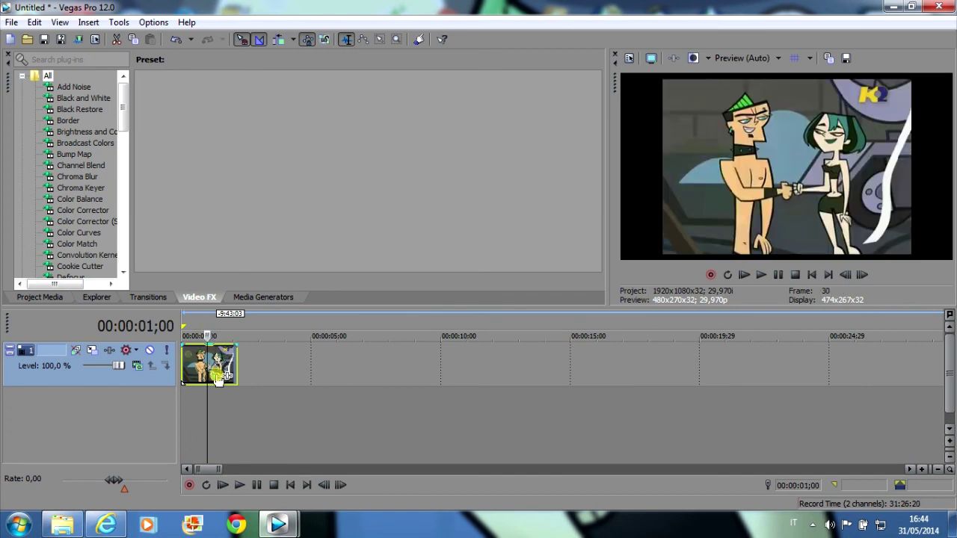
pyautogui.click(217, 378)
pyautogui.rightClick(243, 263)
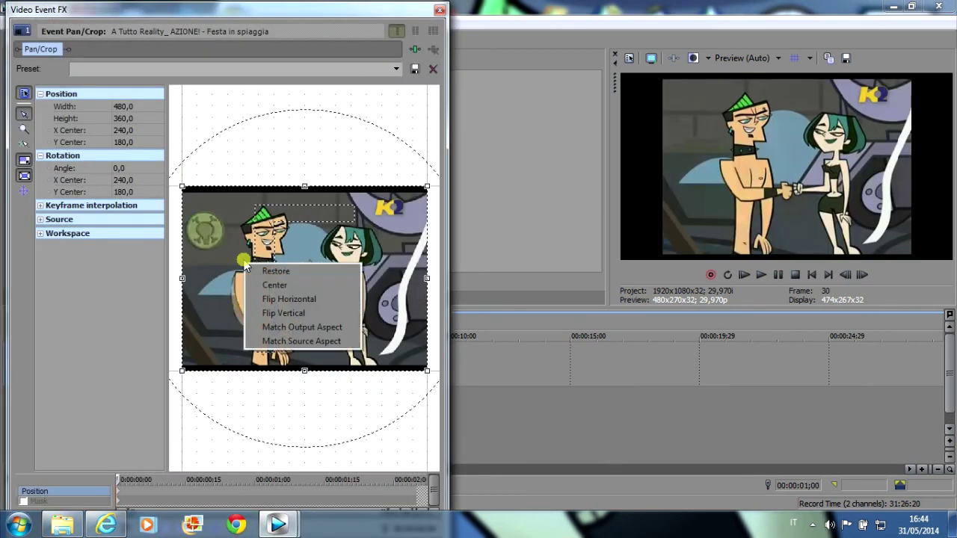
pyautogui.click(283, 329)
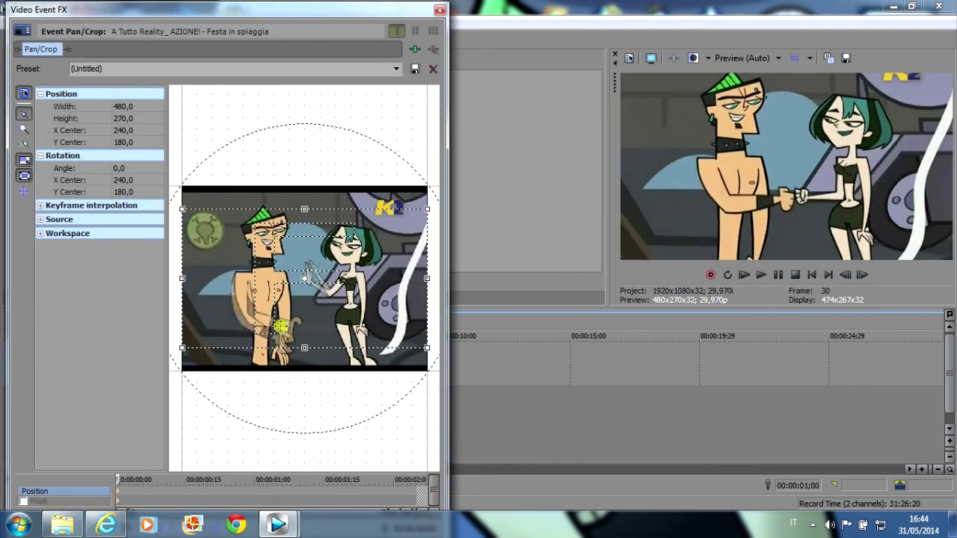
pyautogui.click(439, 11)
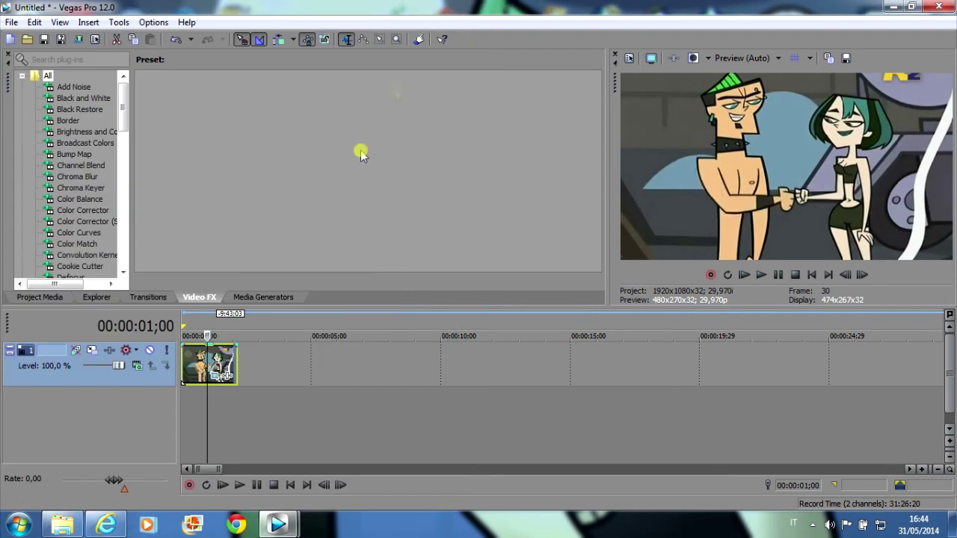
# Insert a new video track above the clip and place the cursor at 00:00:00;00
pyautogui.rightClick(148, 408)
pyautogui.click(172, 441)
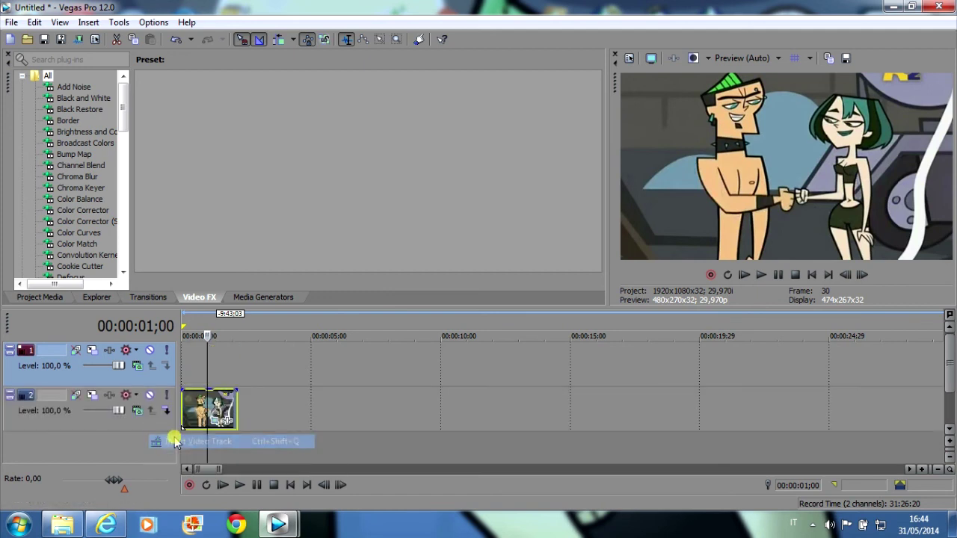
pyautogui.click(185, 316)
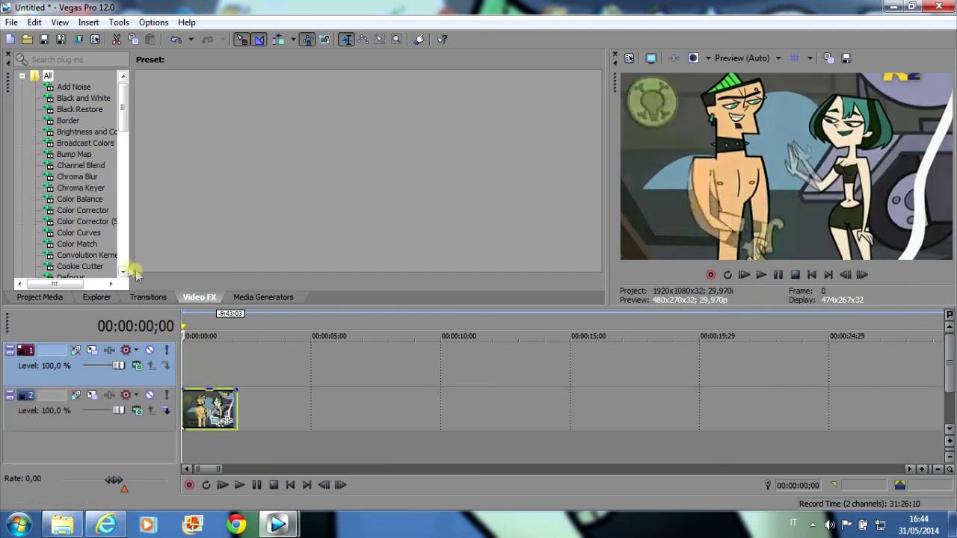
# Open the blue heart tunnel video from the Sparkles + Masks folder on the new track and delete its audio track
pyautogui.click(27, 38)
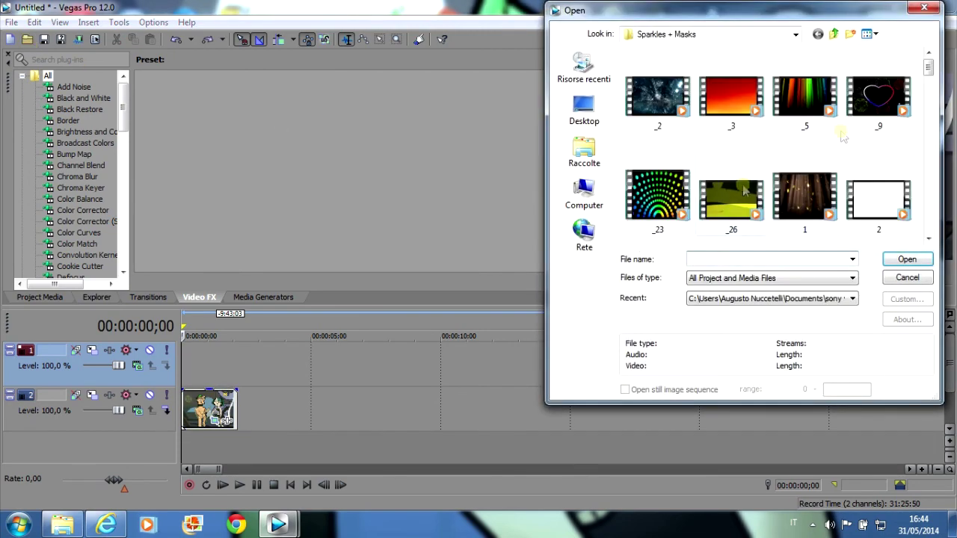
pyautogui.moveTo(928, 68); pyautogui.dragTo(927, 208)
pyautogui.click(667, 138)
pyautogui.doubleClick(667, 139)
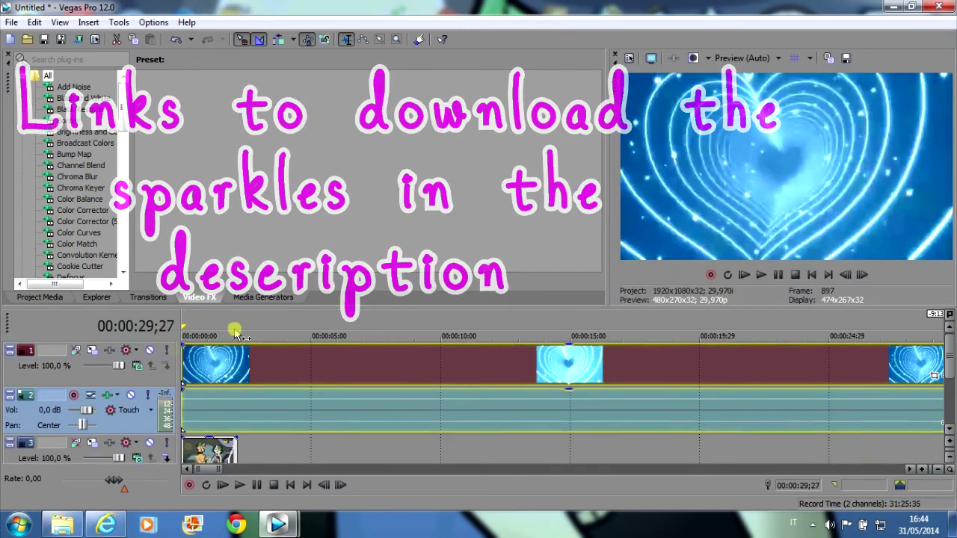
pyautogui.rightClick(46, 394)
pyautogui.click(86, 158)
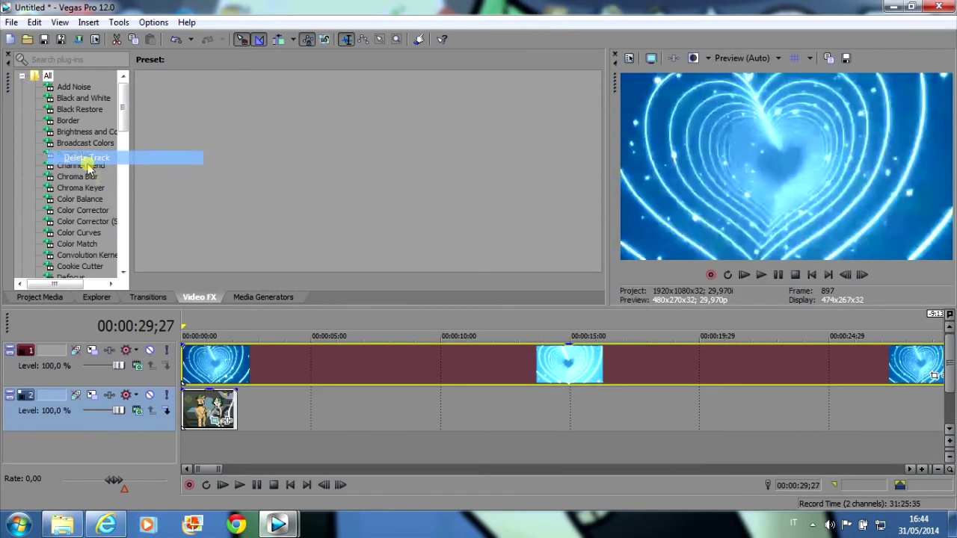
# Split the heart video at 00:00:02;05, where the clip below ends, and delete the remainder
pyautogui.click(238, 330)
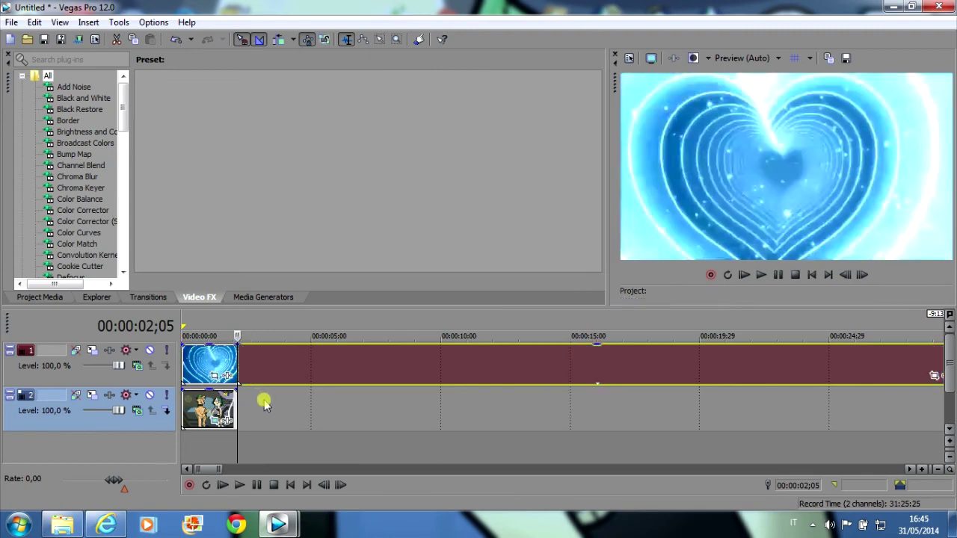
pyautogui.rightClick(274, 366)
pyautogui.click(303, 236)
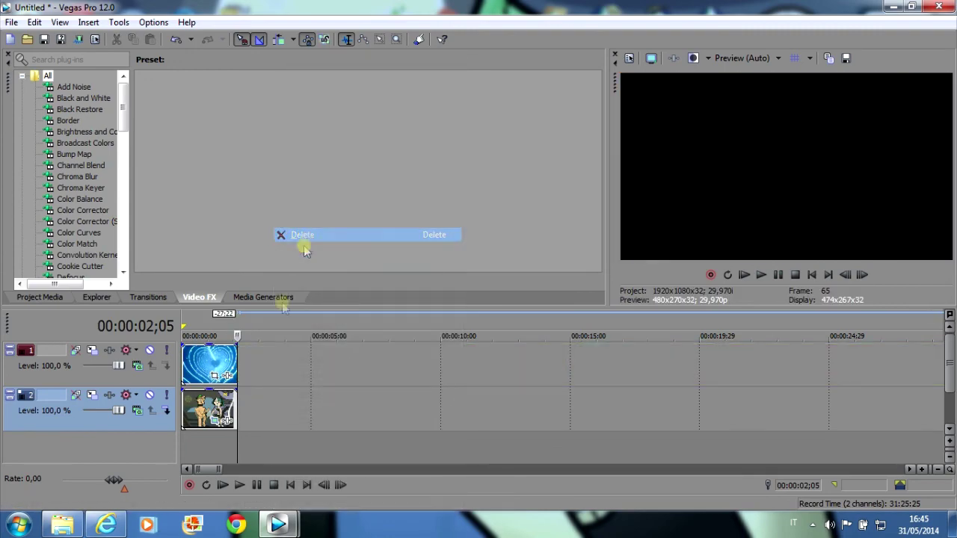
# Set the heart video track's compositing mode to Dodge
pyautogui.click(210, 365)
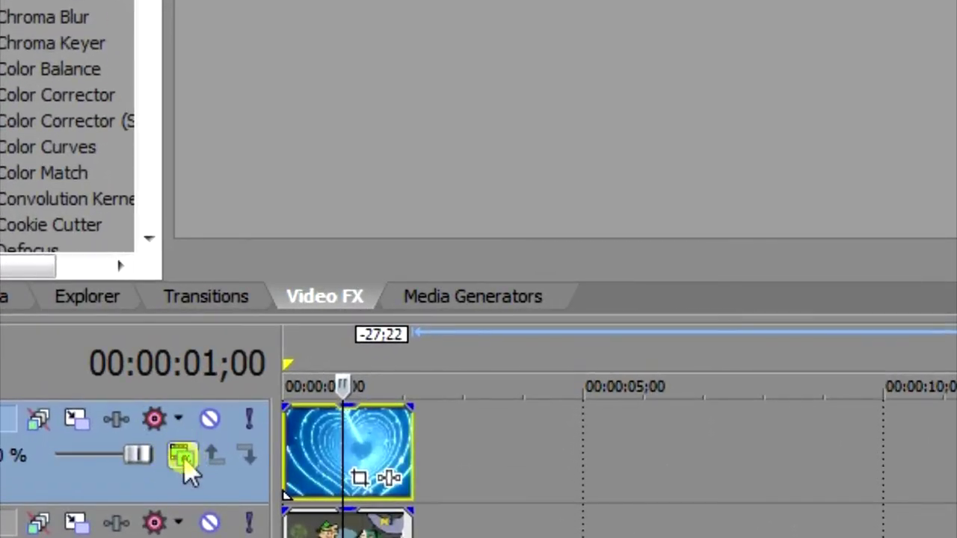
pyautogui.click(183, 458)
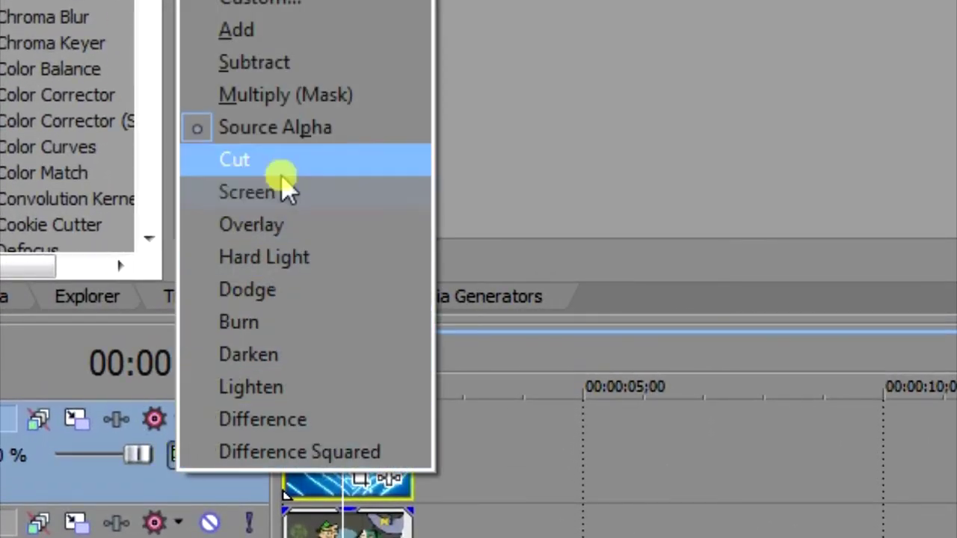
pyautogui.click(278, 298)
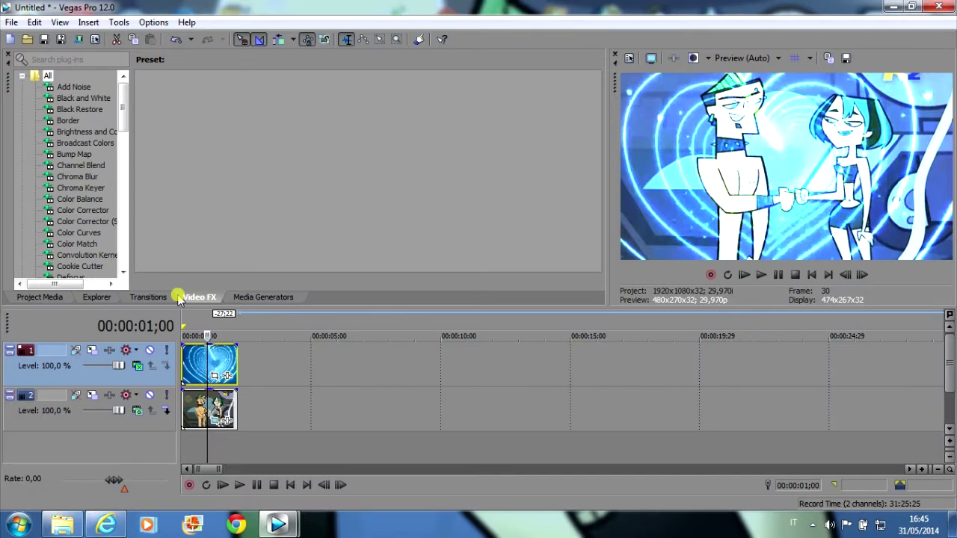
# Play the blended heart and cartoon clips from the start of the timeline
pyautogui.moveTo(189, 324); pyautogui.dragTo(185, 321)
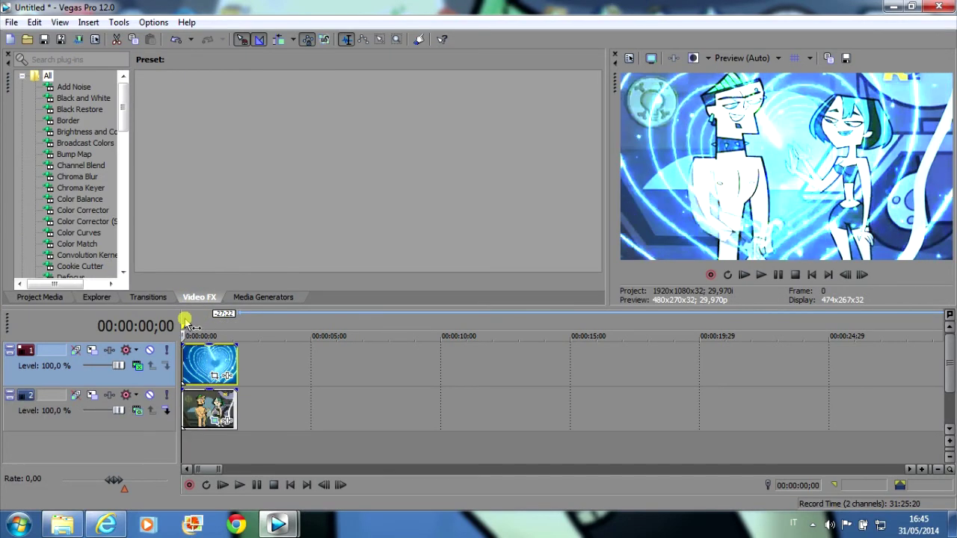
pyautogui.click(760, 276)
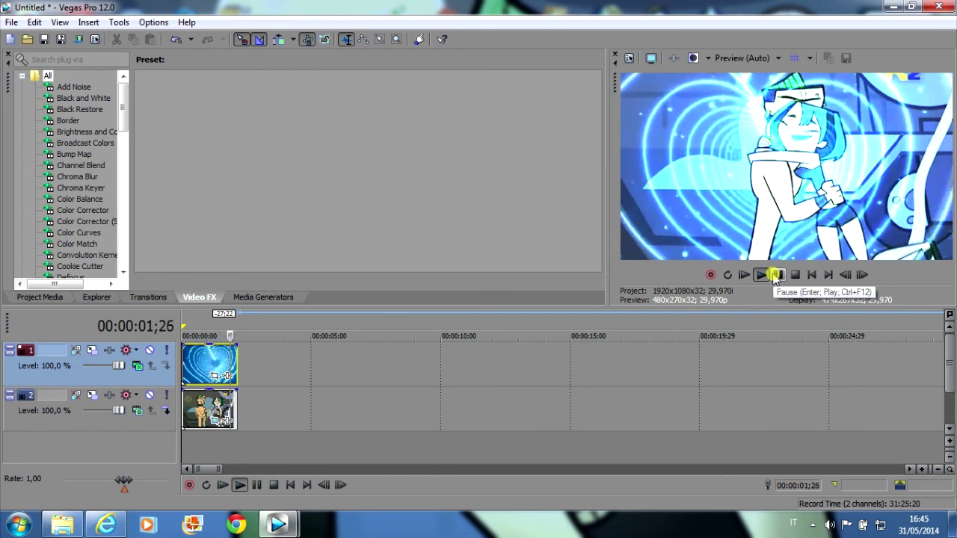
pyautogui.click(776, 276)
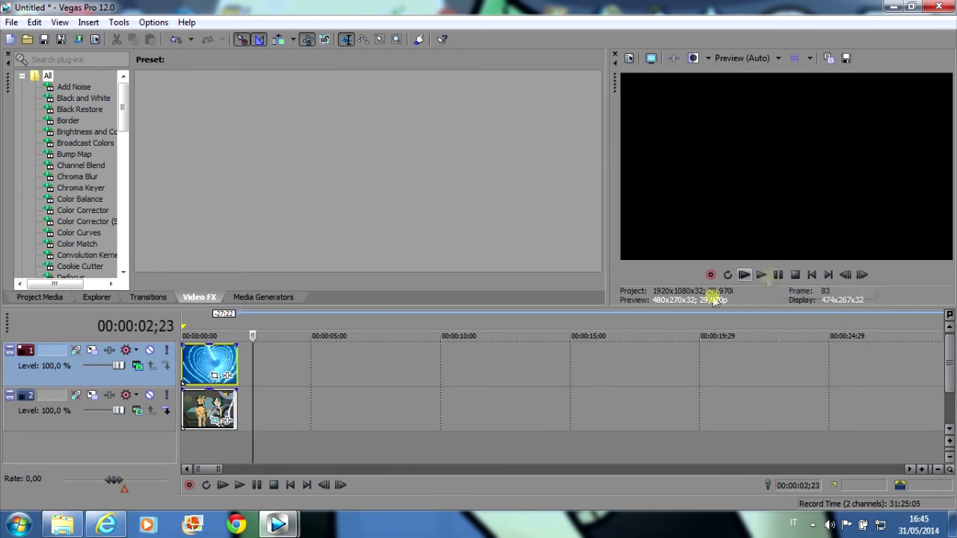
# Open the rainbow glitter video from the Sparkles + Masks folder at 00:00:02;05 and move it to the upper track behind the heart video
pyautogui.click(240, 404)
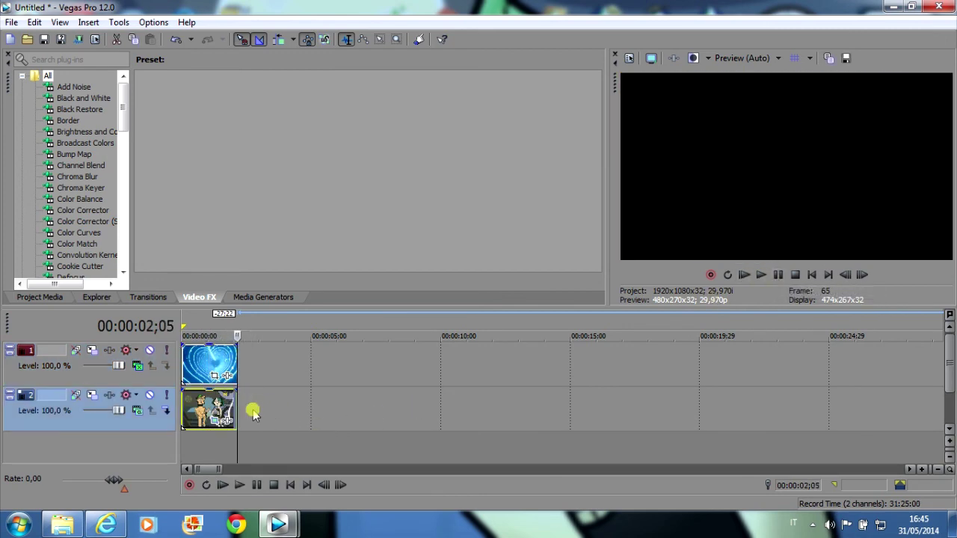
pyautogui.click(29, 40)
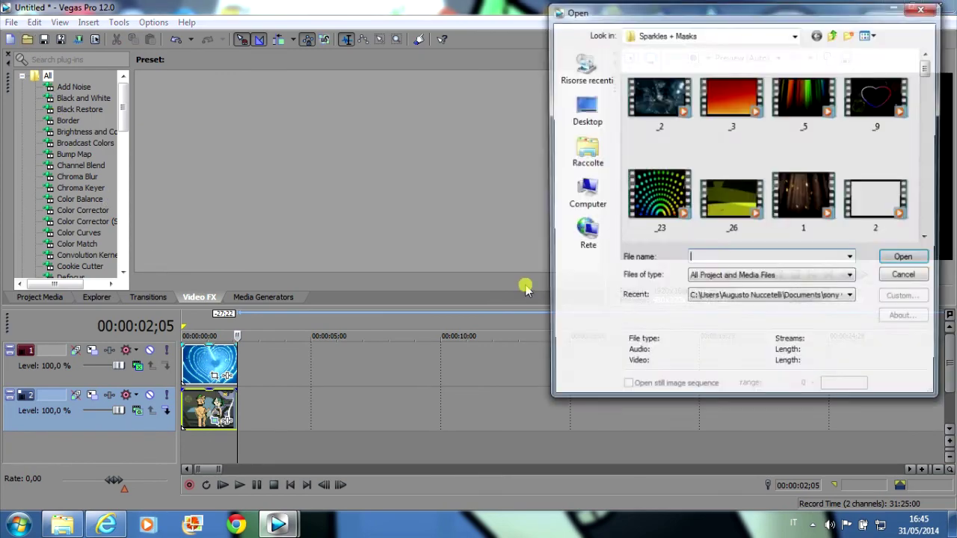
pyautogui.scroll(-5, 747, 164)
pyautogui.doubleClick(876, 150)
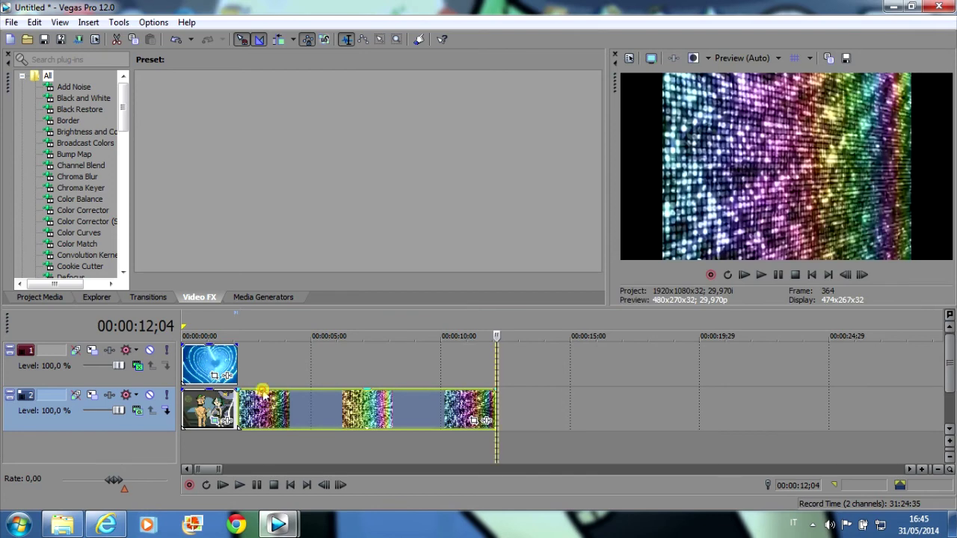
pyautogui.moveTo(259, 397); pyautogui.dragTo(262, 364)
# Check that the upper track's compositing mode is Dodge for the glitter video
pyautogui.click(269, 331)
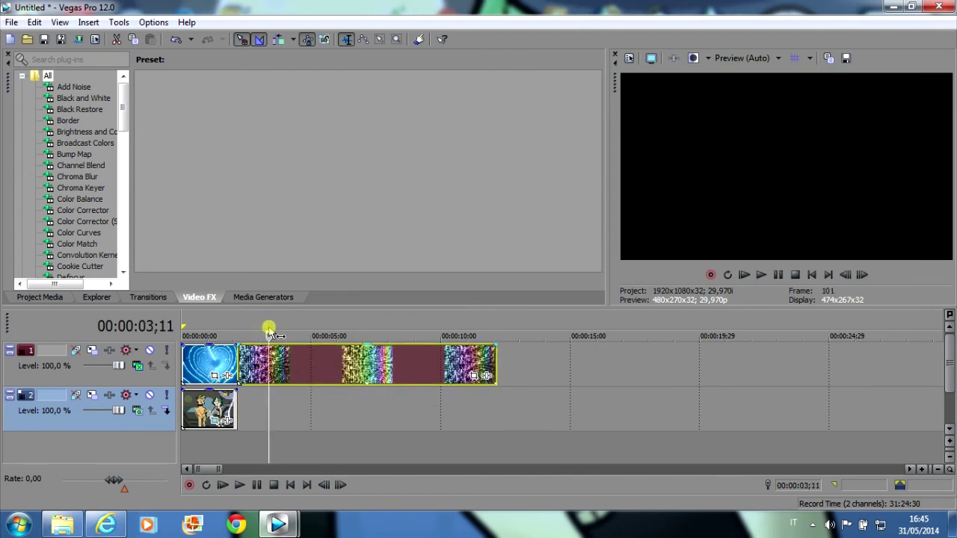
pyautogui.click(248, 333)
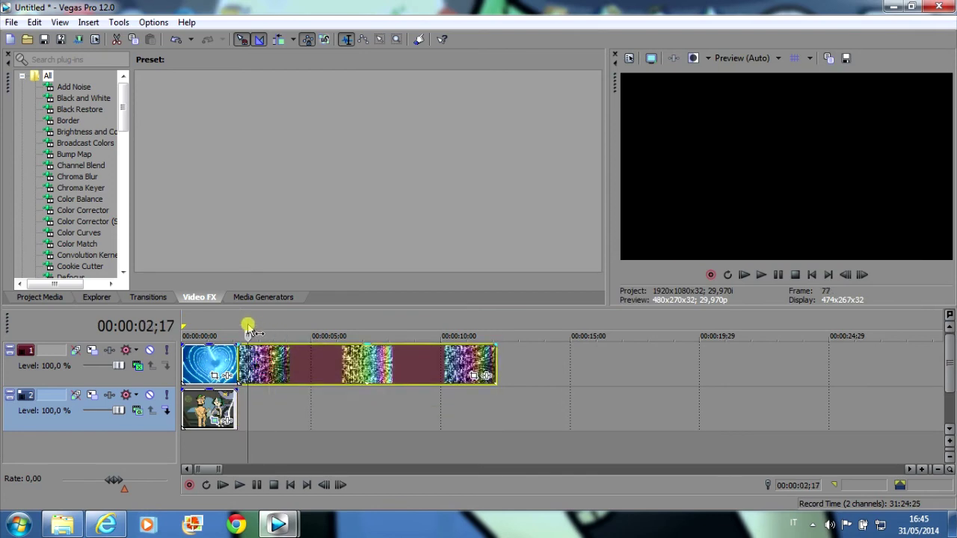
pyautogui.click(160, 365)
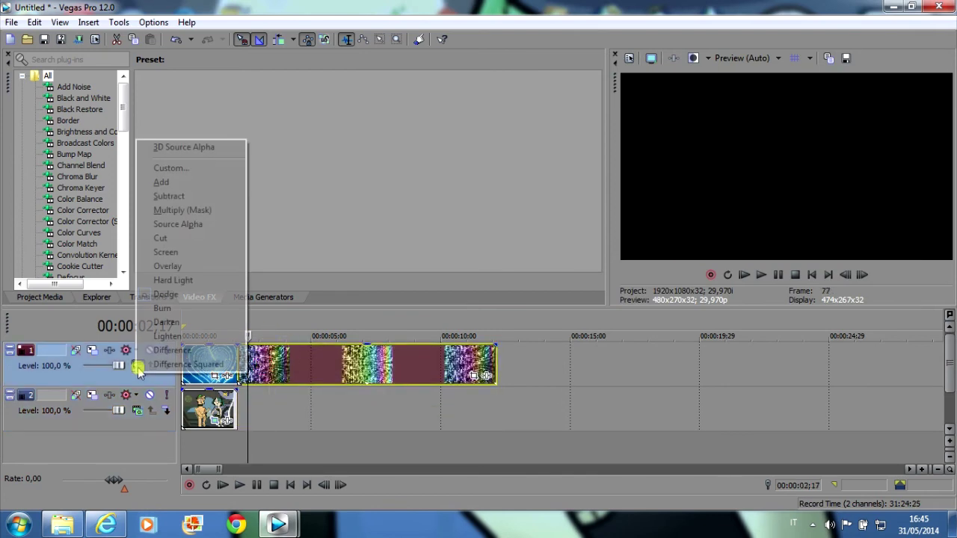
pyautogui.click(166, 295)
# Open the "A Tutto Reality_ AZIONE! - Sfi..." video from the Video da YouTube folder after the cartoon clip at 00:00:02;05 and delete its audio track
pyautogui.click(235, 417)
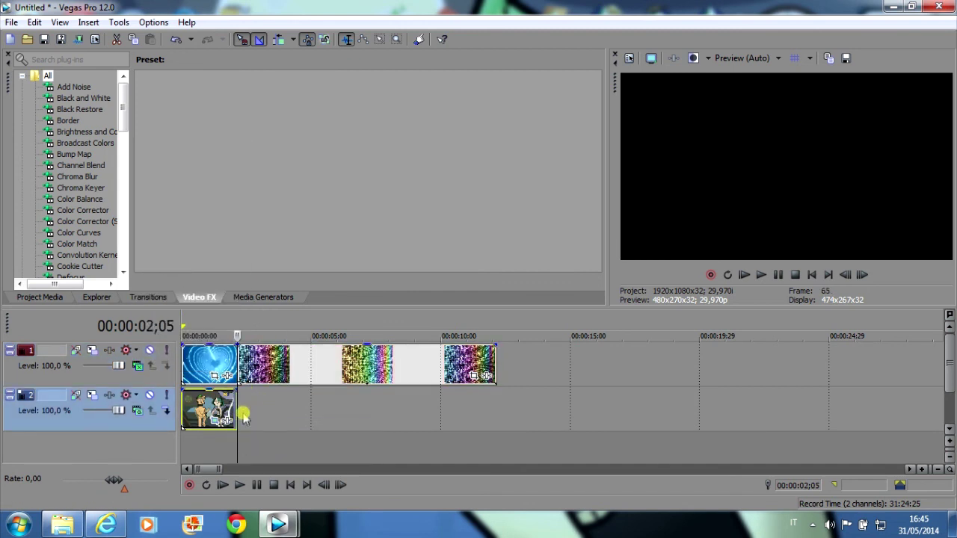
pyautogui.click(27, 39)
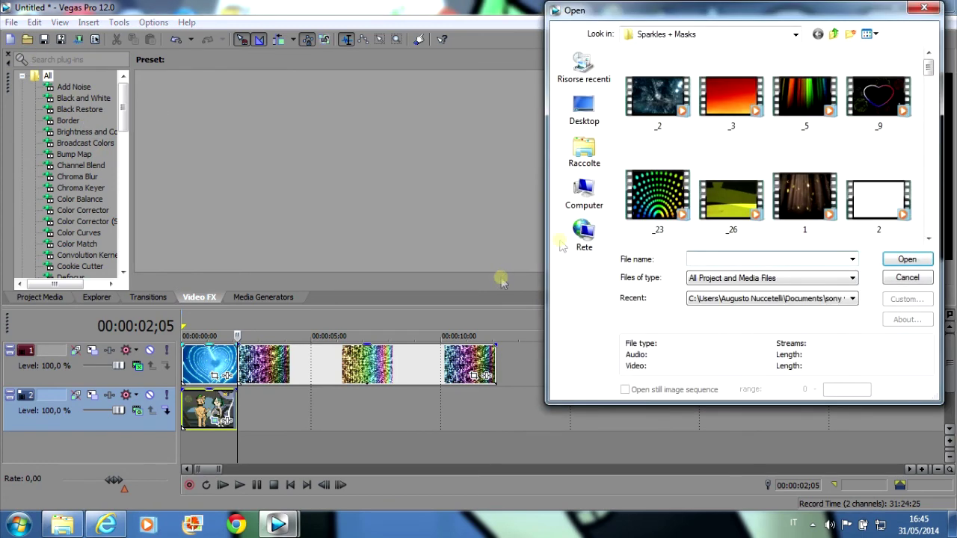
pyautogui.click(584, 153)
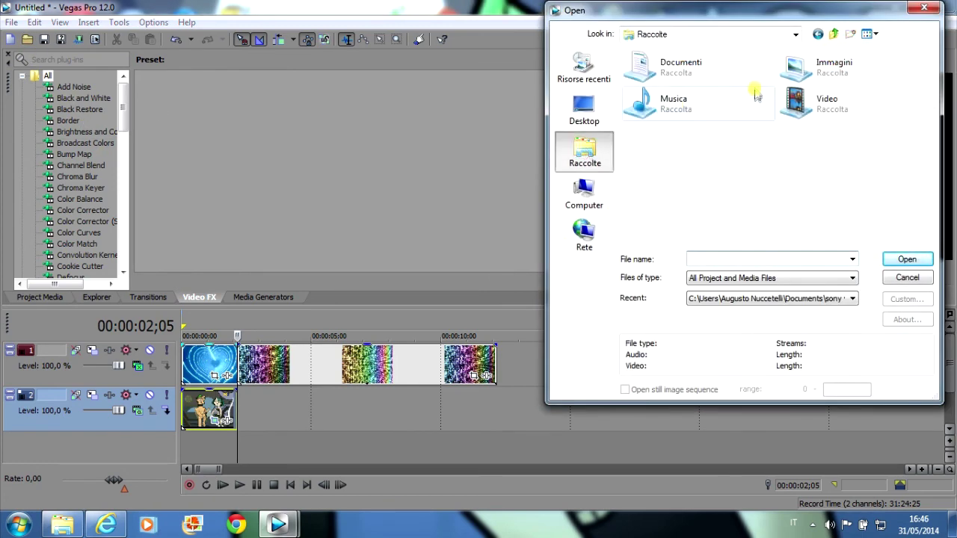
pyautogui.doubleClick(813, 111)
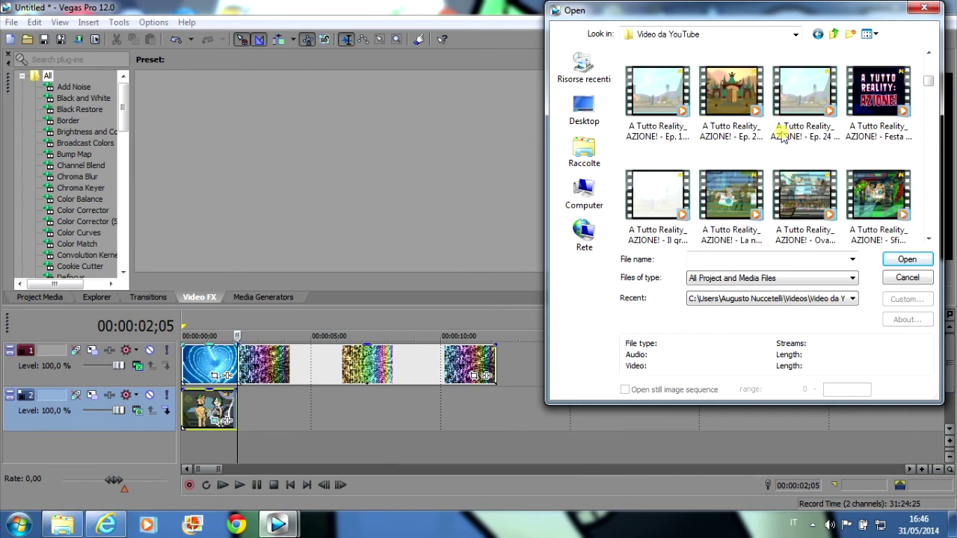
pyautogui.scroll(-1, 782, 138)
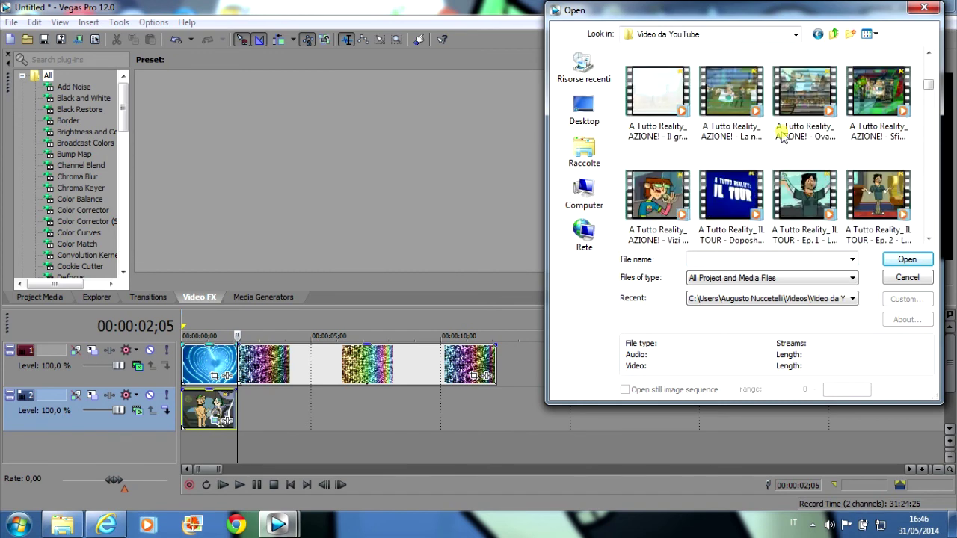
pyautogui.doubleClick(880, 90)
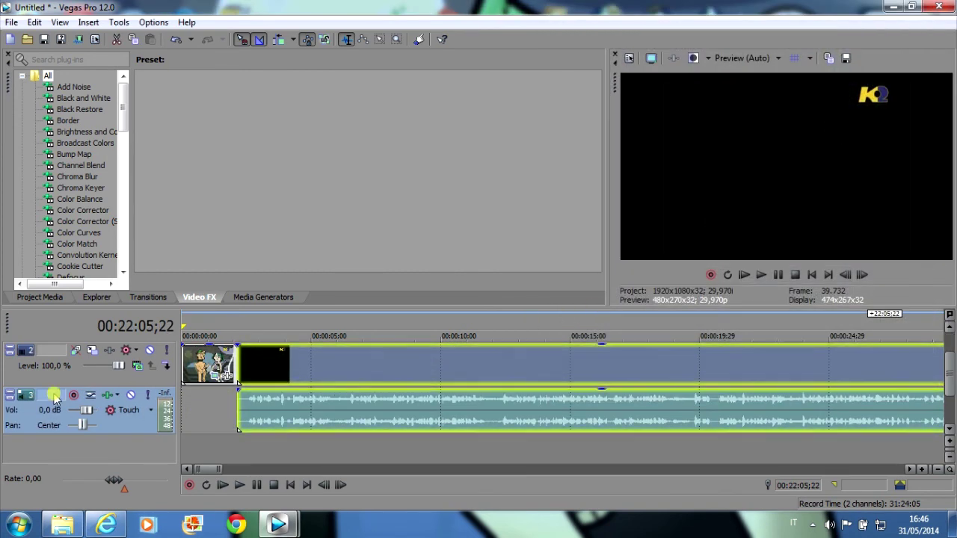
pyautogui.rightClick(56, 392)
pyautogui.click(107, 159)
# Find the scene around 00:14:12;08 in the new episode, split it at 00:14:16;08 and delete the part before the split
pyautogui.moveTo(210, 469); pyautogui.dragTo(703, 450)
pyautogui.moveTo(638, 319); pyautogui.dragTo(540, 327)
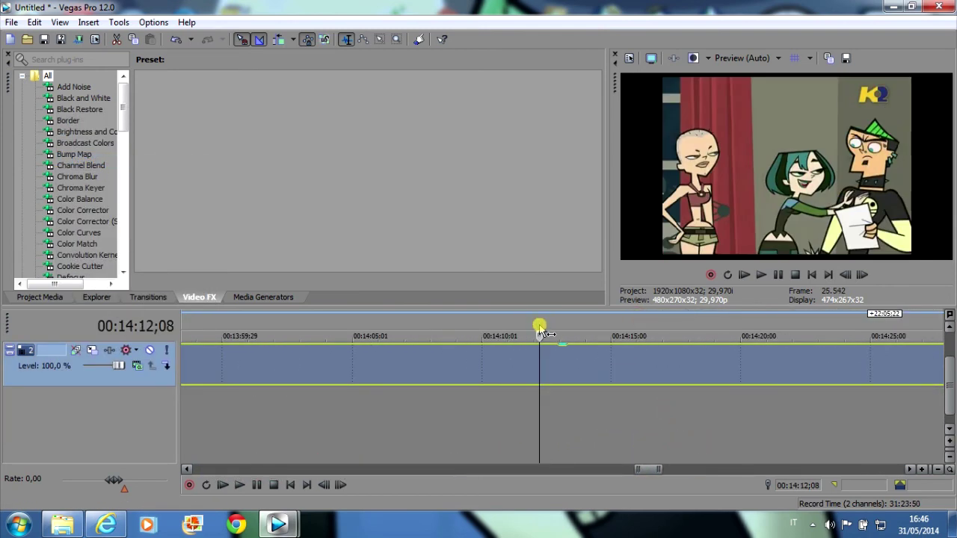
pyautogui.press('space')
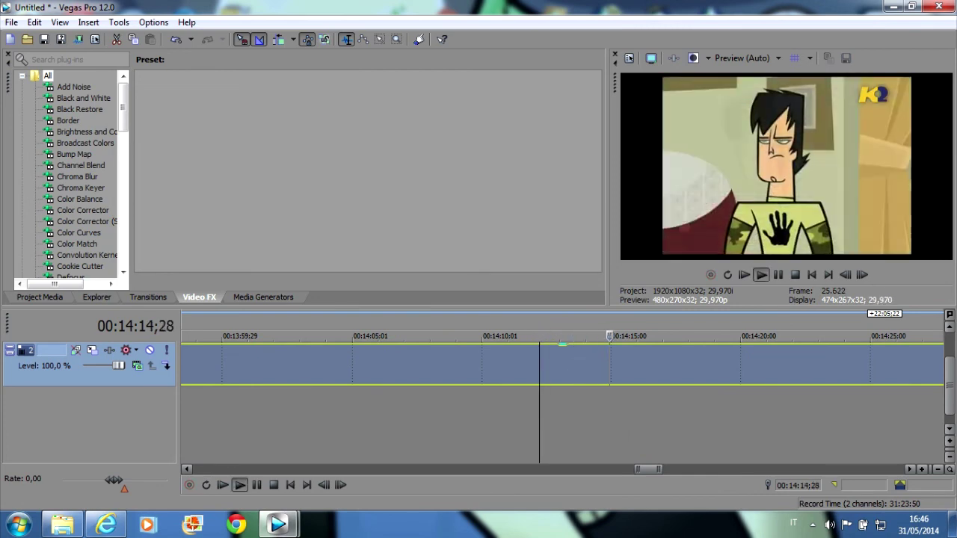
pyautogui.click(643, 336)
pyautogui.press('s')
pyautogui.rightClick(643, 365)
pyautogui.click(646, 234)
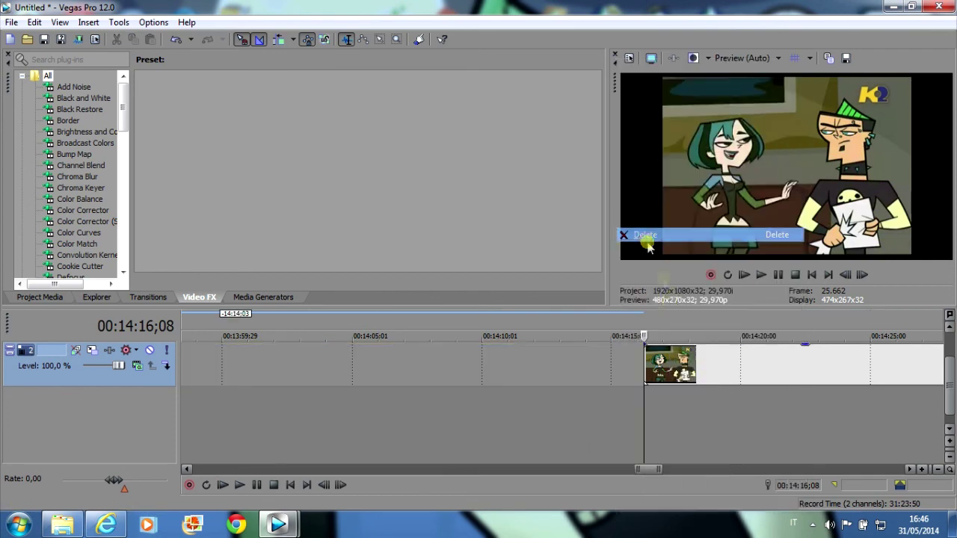
# Play the remaining episode footage, split it at 00:14:17;09 and delete everything after the split
pyautogui.press('space')
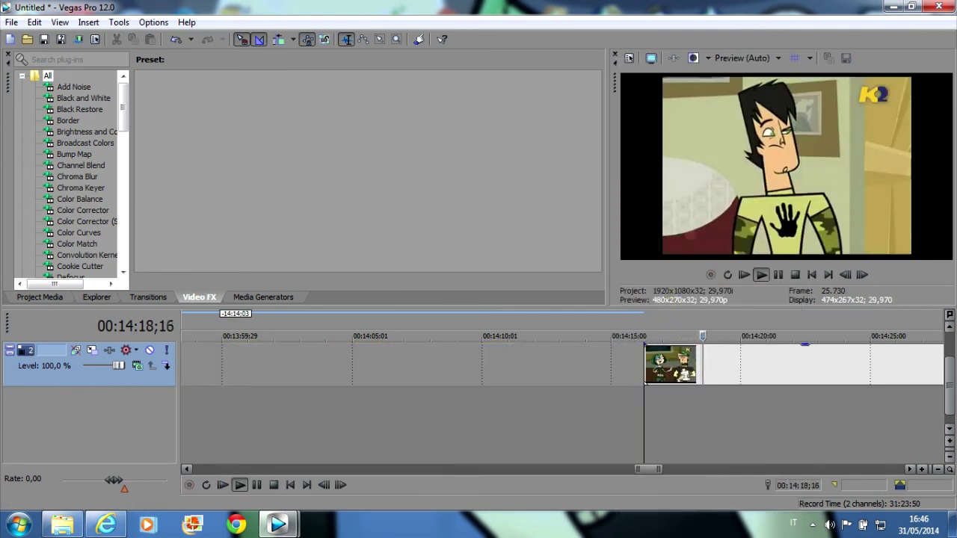
pyautogui.press('Return')
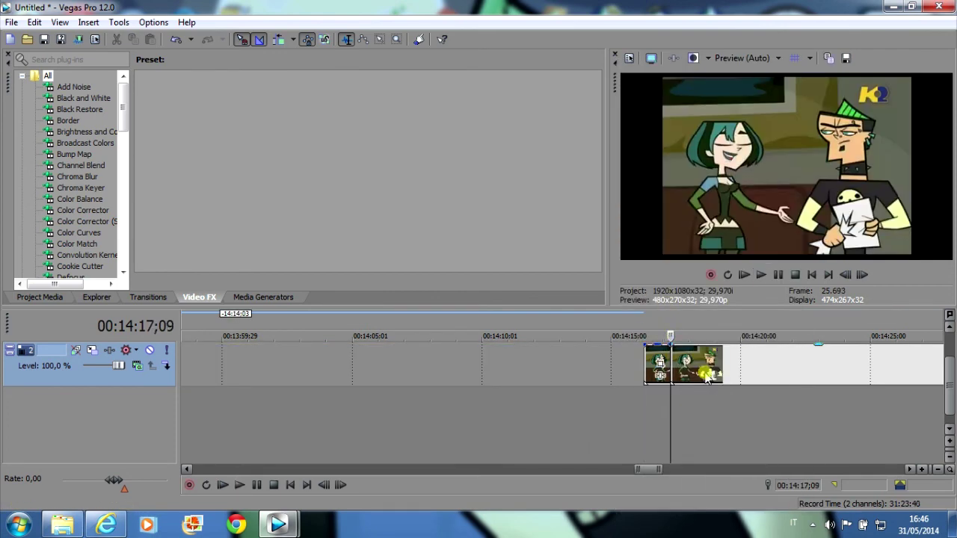
pyautogui.press('s')
pyautogui.rightClick(705, 365)
pyautogui.click(735, 234)
# Move the short cut clip back to 00:00:02;05, directly after the first cartoon clip
pyautogui.scroll(-5, 598, 378)
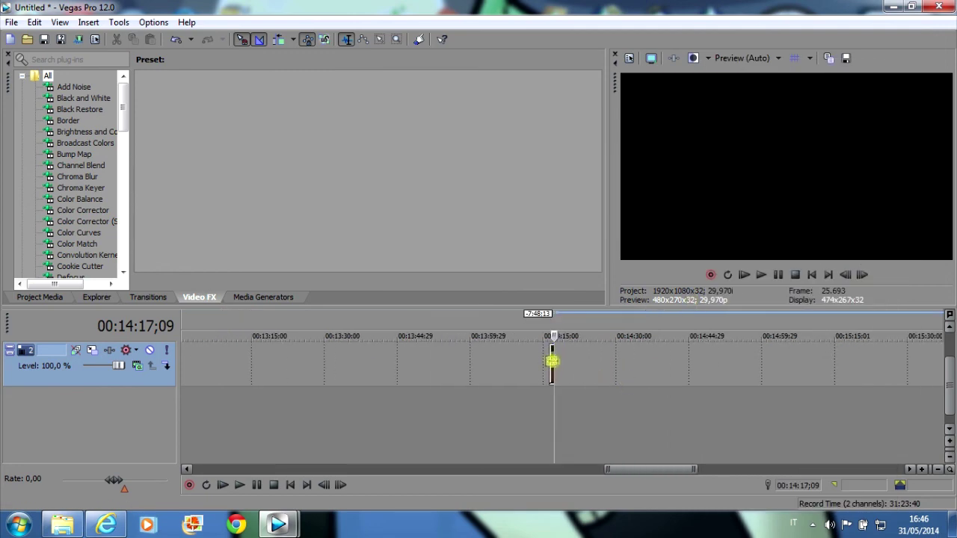
pyautogui.moveTo(551, 362); pyautogui.dragTo(183, 355)
pyautogui.press('Escape')
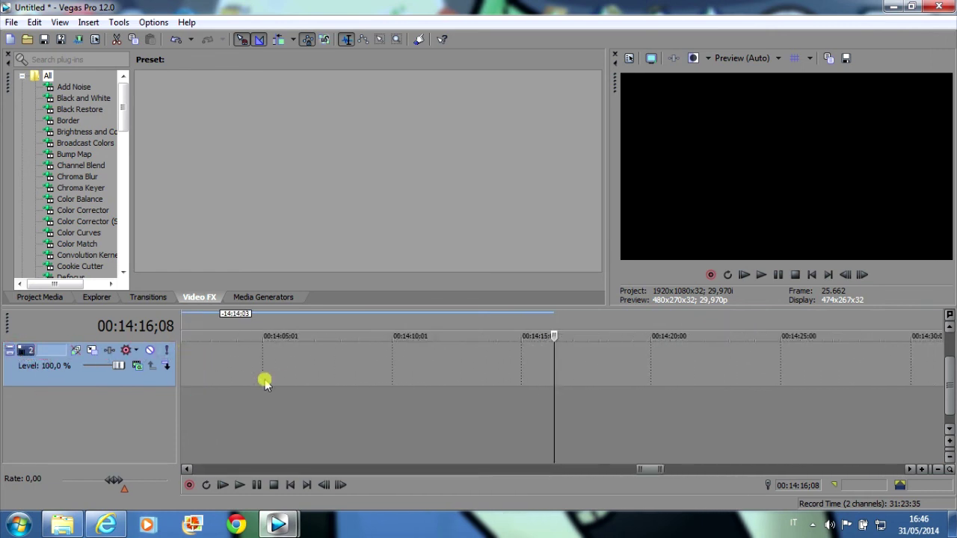
pyautogui.moveTo(650, 472); pyautogui.dragTo(202, 473)
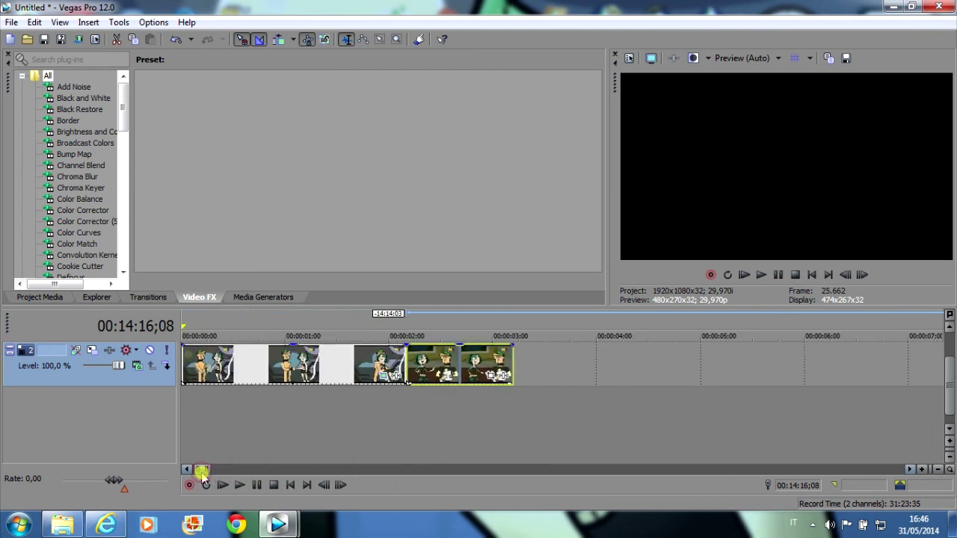
# Split the rainbow glitter video where the second cartoon clip ends at 00:00:03;06 and delete the remainder
pyautogui.click(948, 387)
pyautogui.click(516, 336)
pyautogui.click(513, 368)
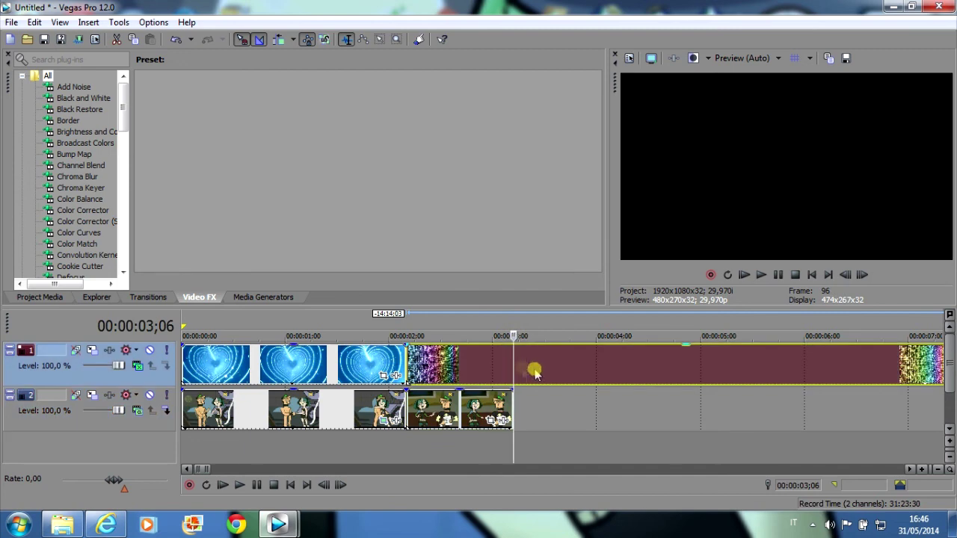
pyautogui.rightClick(535, 371)
pyautogui.click(594, 240)
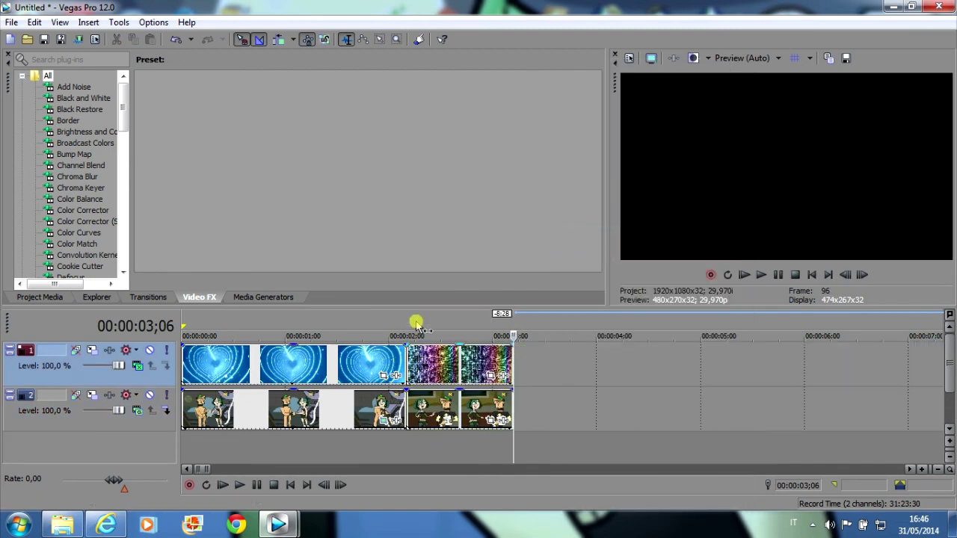
# Match the glitter clip's pan/crop frame to the output aspect
pyautogui.click(417, 323)
pyautogui.click(490, 377)
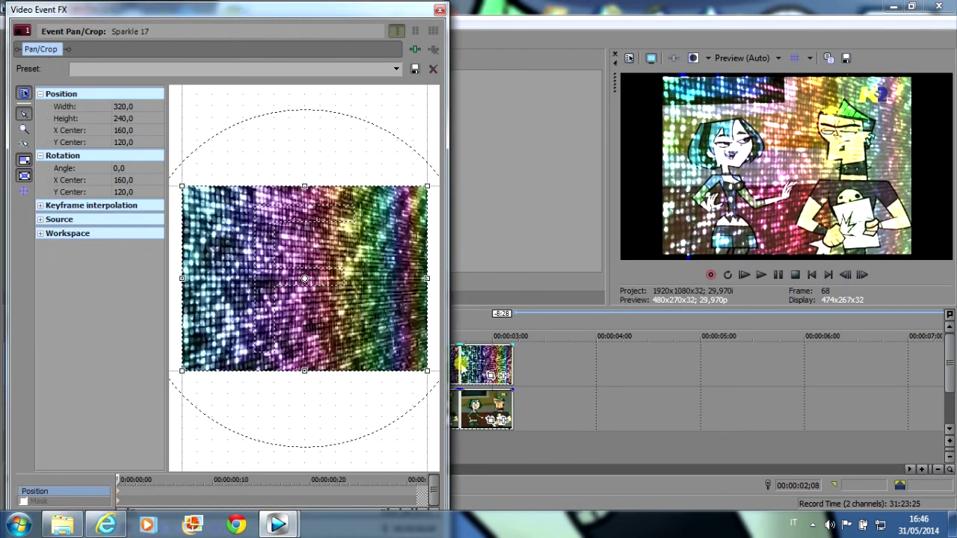
pyautogui.rightClick(306, 314)
pyautogui.click(331, 382)
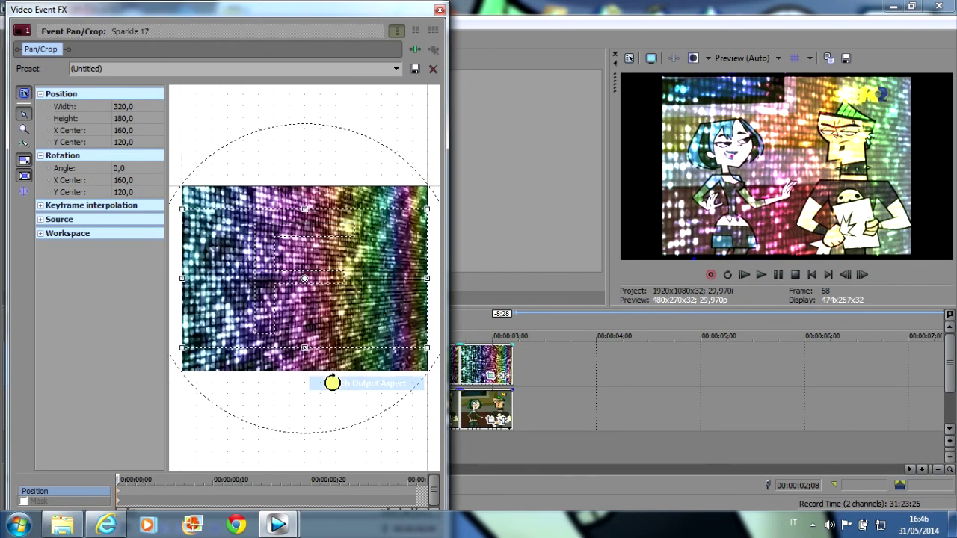
pyautogui.click(439, 11)
# Match the second cartoon clip's pan/crop frame to the output aspect
pyautogui.click(424, 394)
pyautogui.rightClick(424, 394)
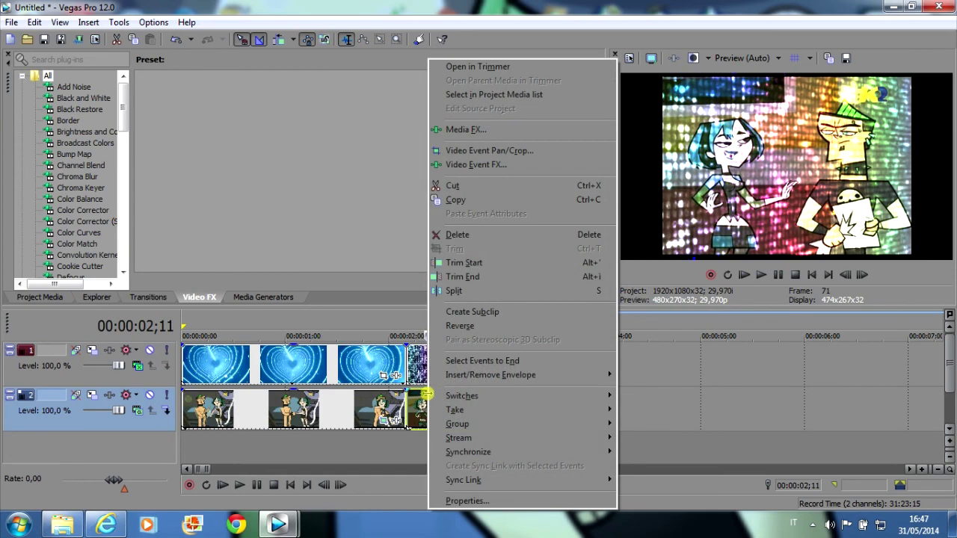
pyautogui.click(463, 150)
pyautogui.rightClick(250, 286)
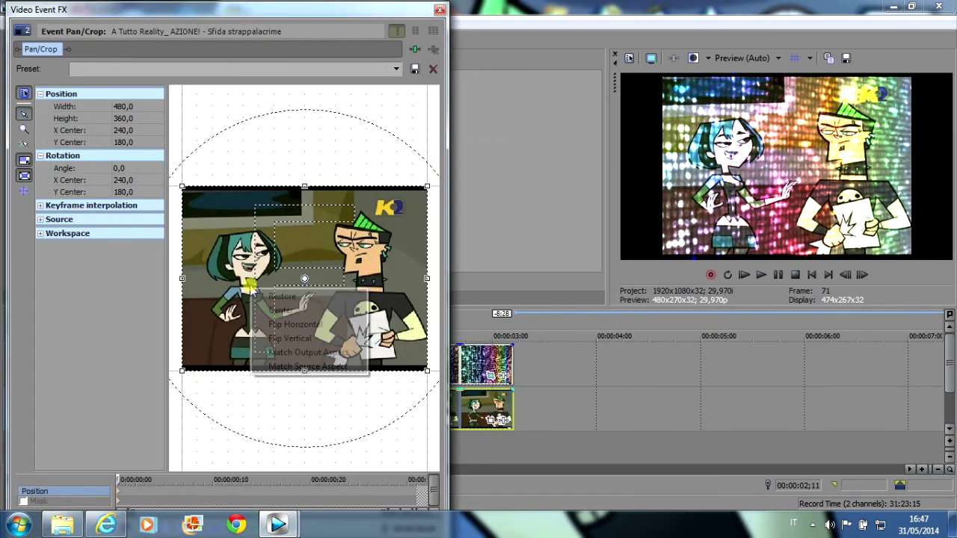
pyautogui.click(278, 352)
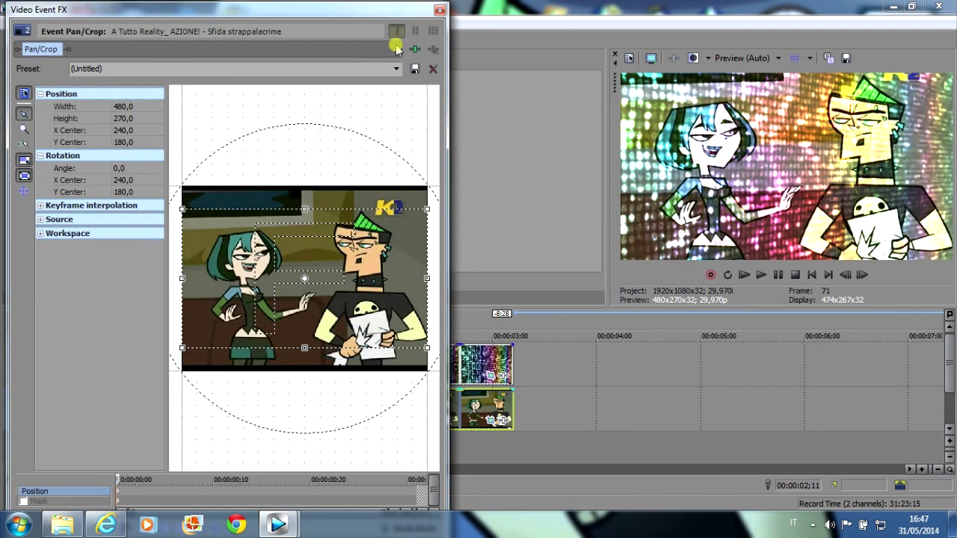
pyautogui.click(439, 10)
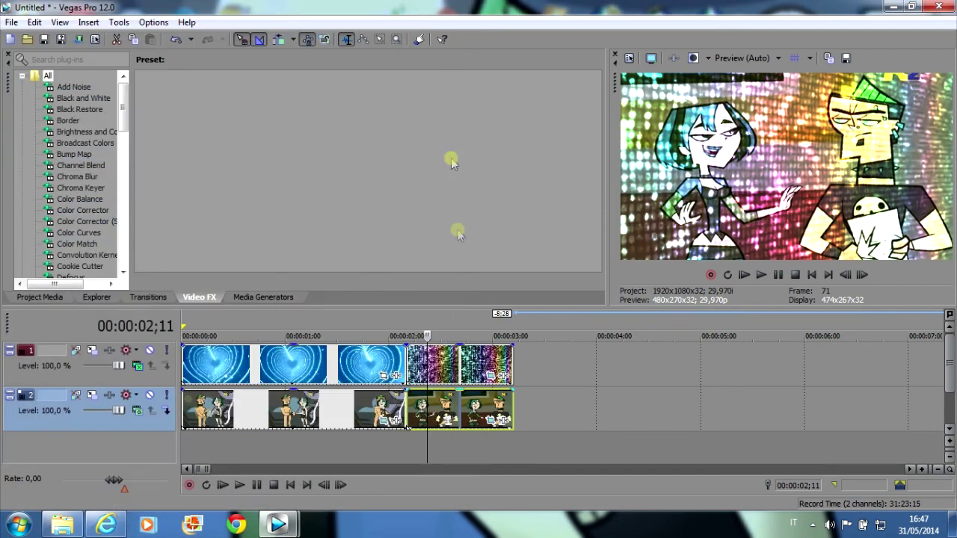
# Play the blended clips and return the playhead to the start of the glitter clip at 00:00:02;05
pyautogui.click(746, 274)
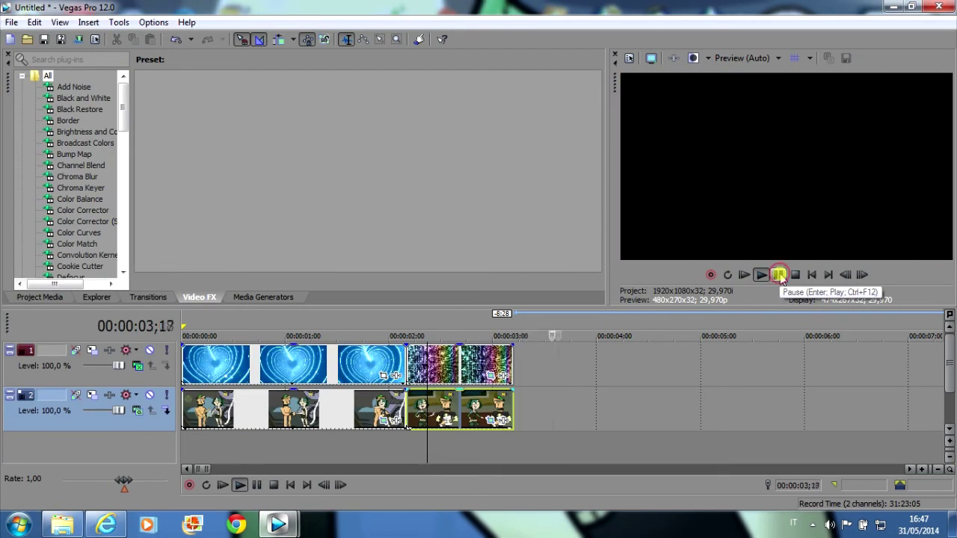
pyautogui.click(779, 275)
pyautogui.click(410, 331)
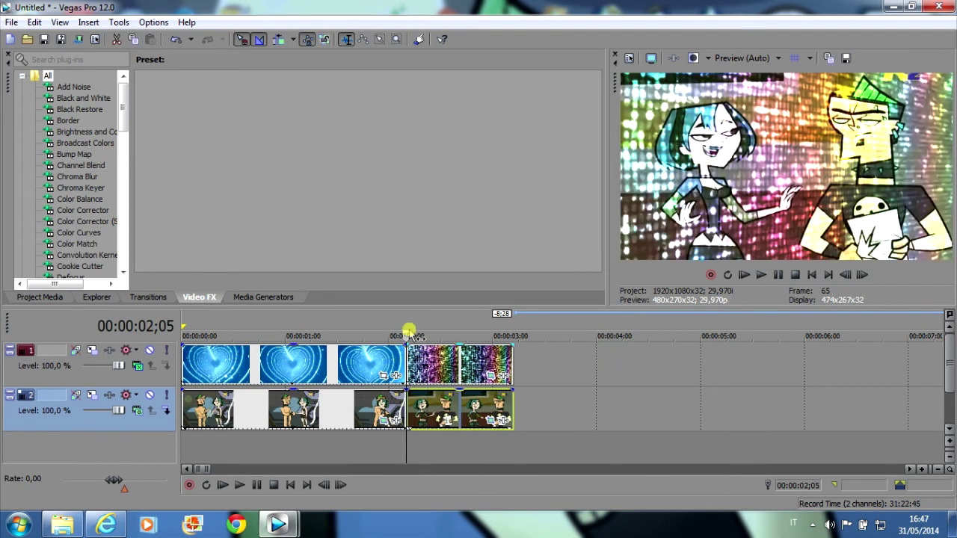
# Extend the second cartoon clip and the glitter clip by 25 frames each and play the result
pyautogui.moveTo(513, 404); pyautogui.dragTo(601, 403)
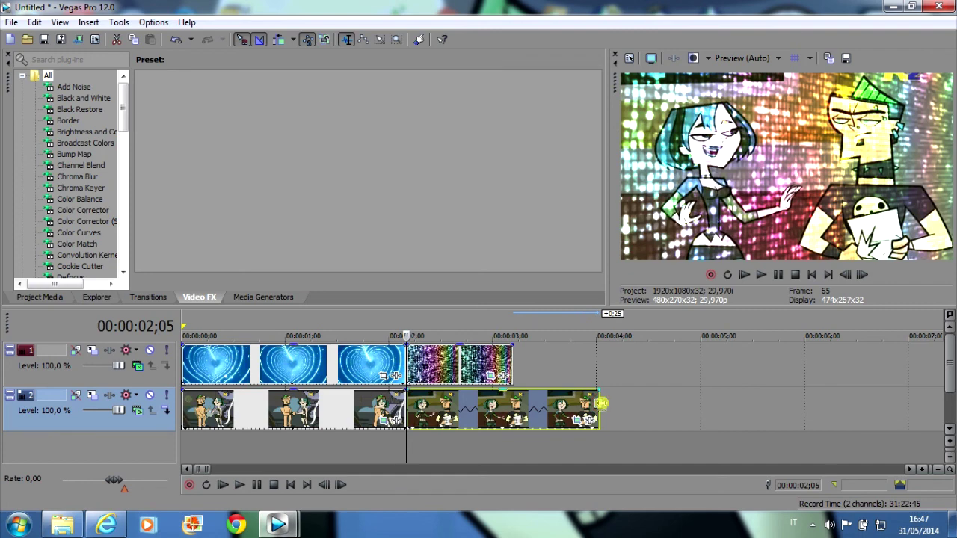
pyautogui.moveTo(515, 365); pyautogui.dragTo(601, 369)
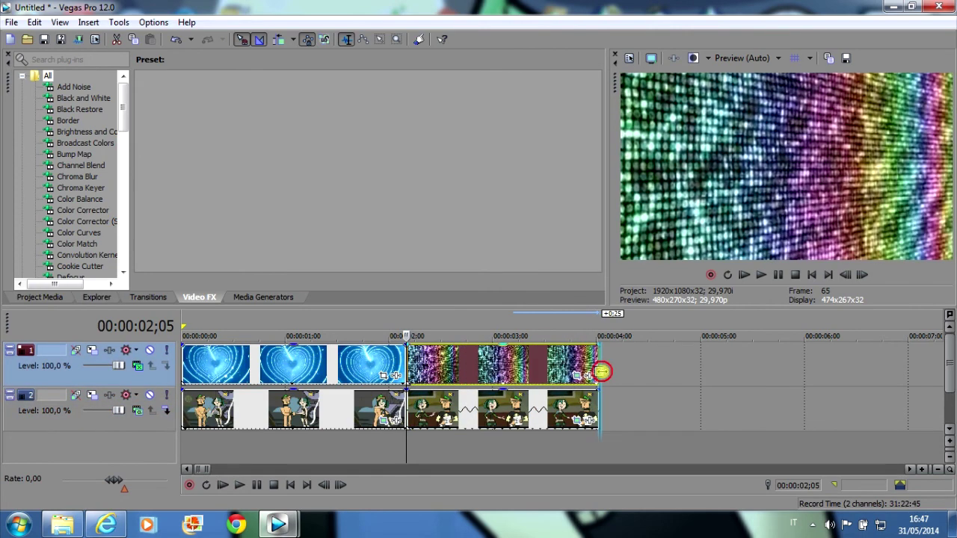
pyautogui.click(763, 275)
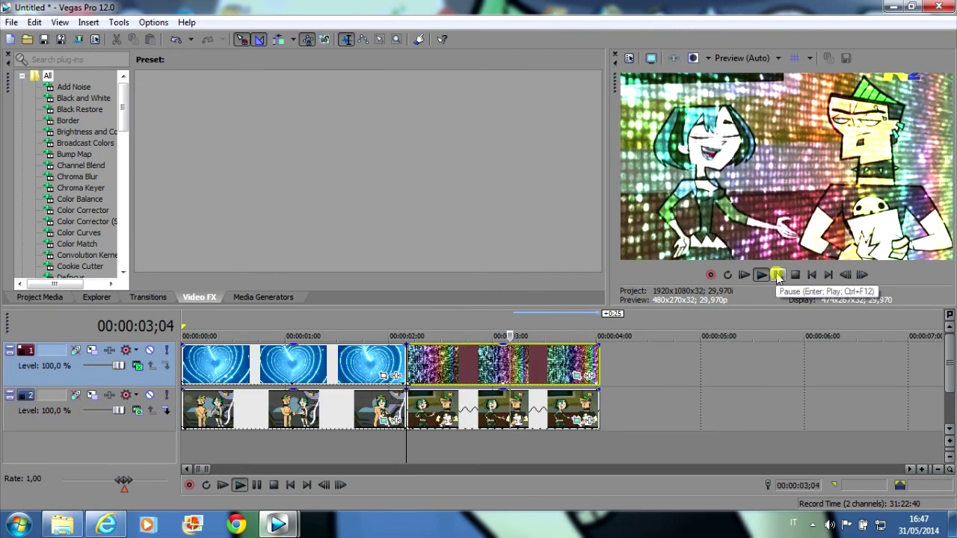
pyautogui.press('space')
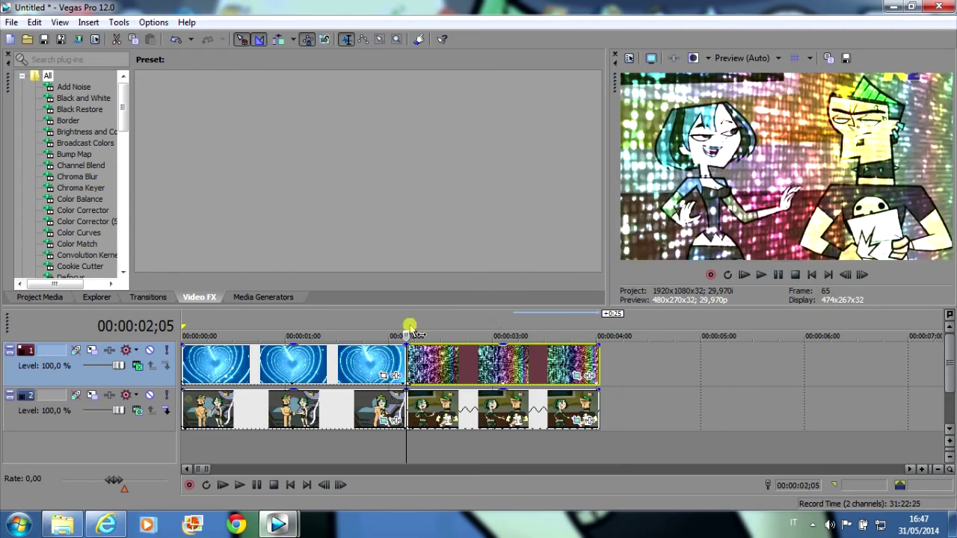
# Insert a new video track at the top and move the glitter clip onto it at 00:00:02;05
pyautogui.rightClick(620, 367)
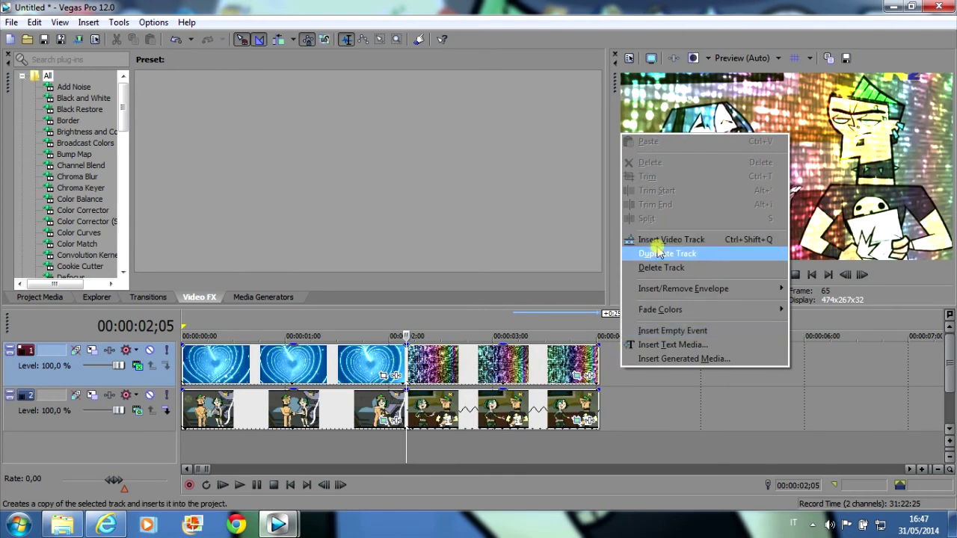
pyautogui.click(650, 242)
pyautogui.moveTo(430, 417); pyautogui.dragTo(442, 380)
# Try the Screen, Overlay and Hard Light compositing modes on the glitter track, previewing at 00:00:02;20
pyautogui.click(459, 329)
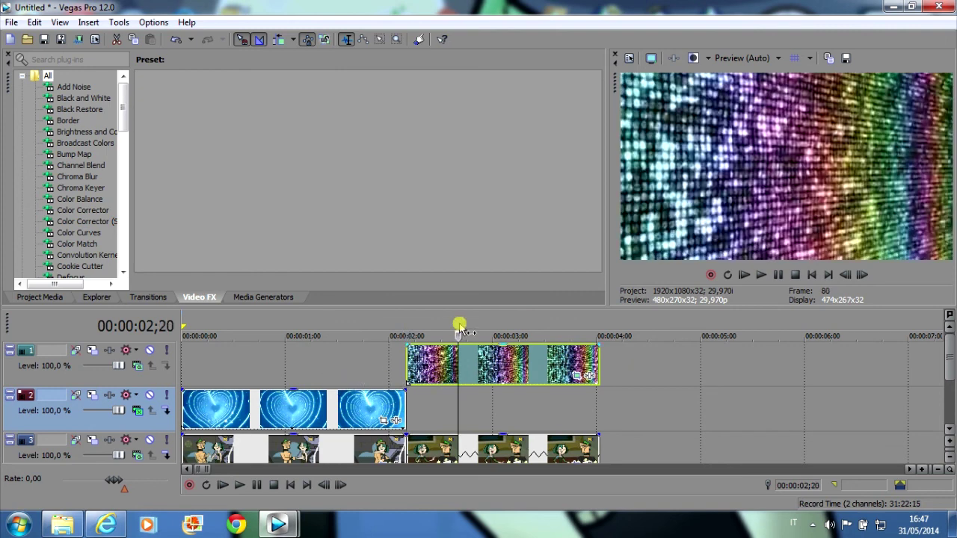
pyautogui.click(139, 366)
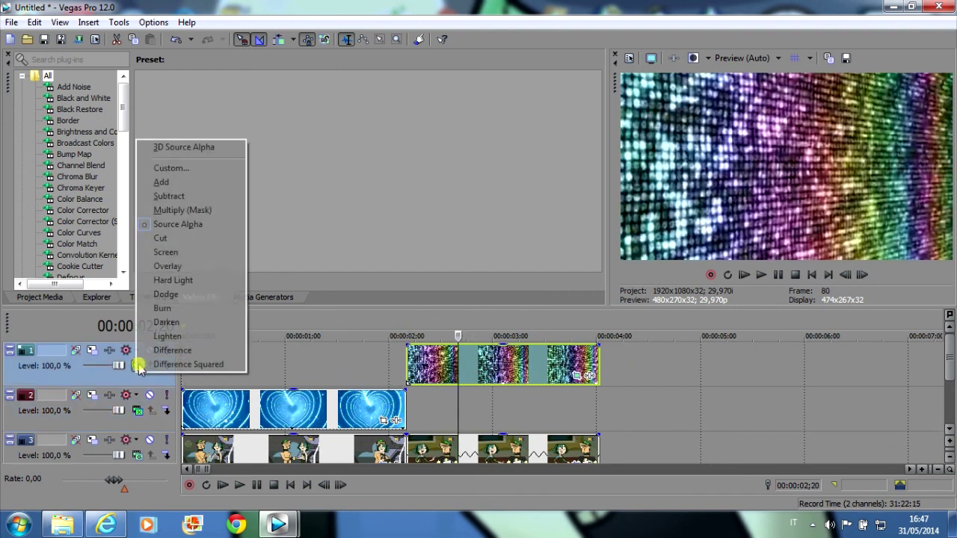
pyautogui.click(168, 253)
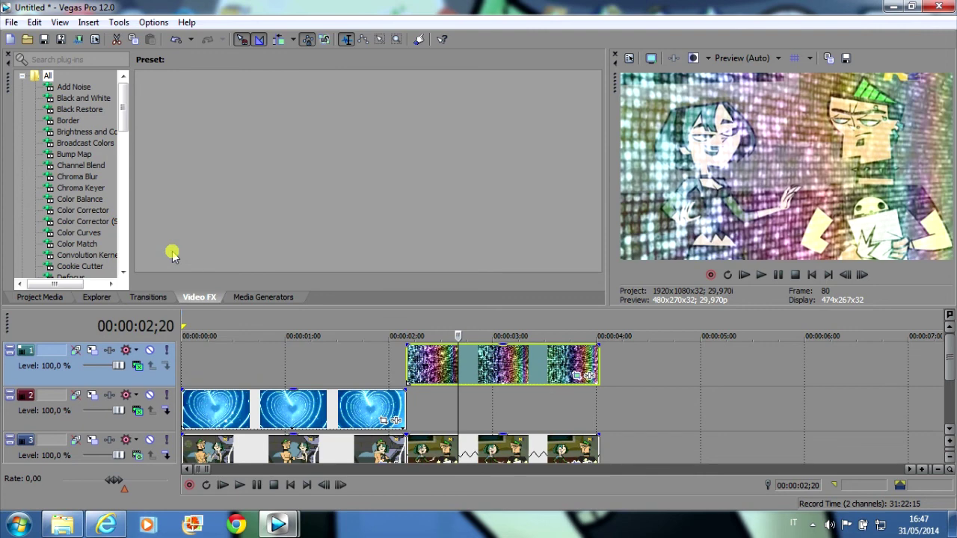
pyautogui.click(134, 365)
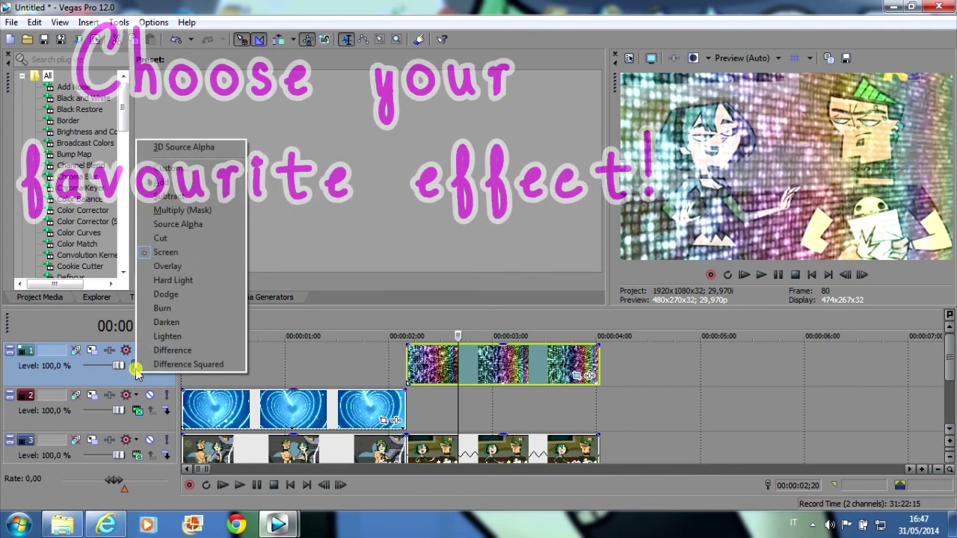
pyautogui.click(172, 269)
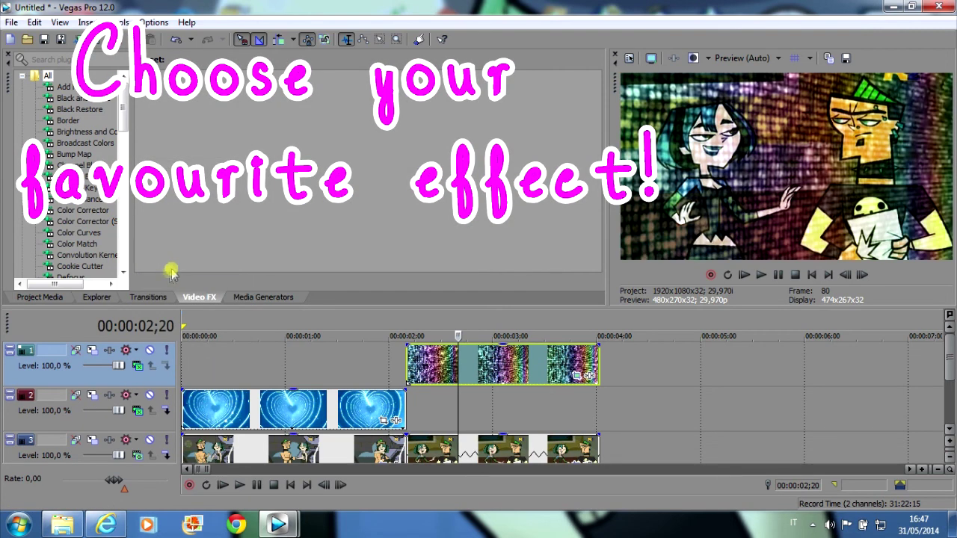
pyautogui.click(134, 366)
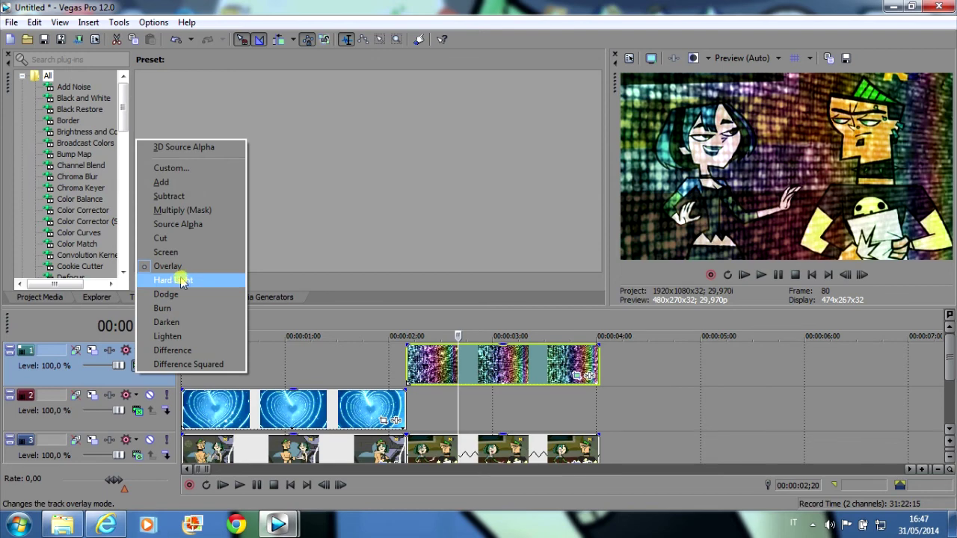
pyautogui.click(180, 281)
# Try the Difference, Difference Squared and Darken compositing modes on the glitter track
pyautogui.click(138, 367)
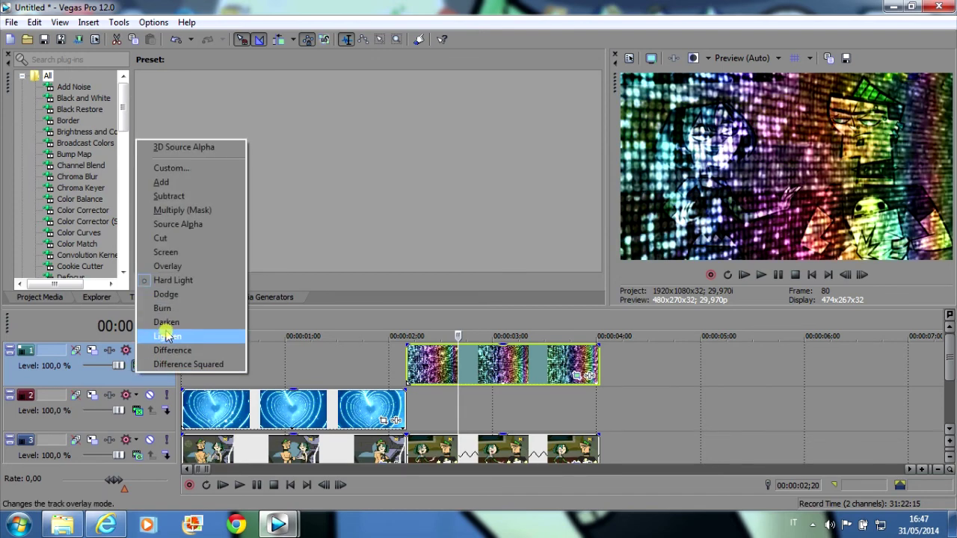
pyautogui.click(164, 351)
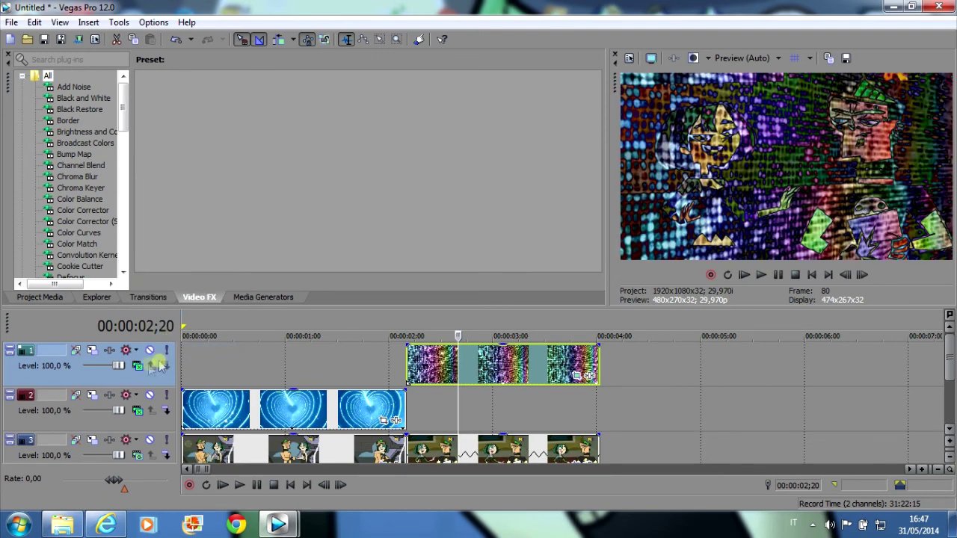
pyautogui.click(139, 368)
pyautogui.click(159, 364)
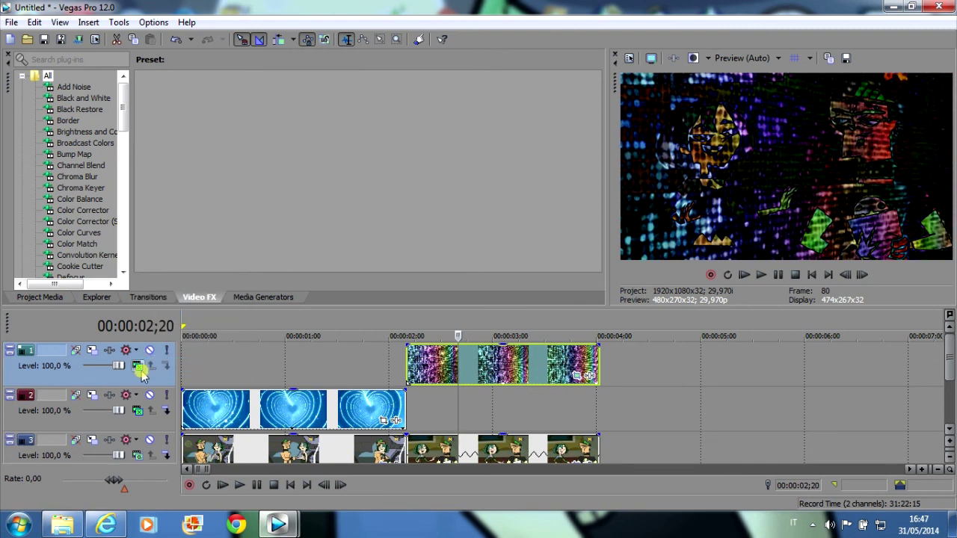
pyautogui.click(139, 368)
pyautogui.click(165, 323)
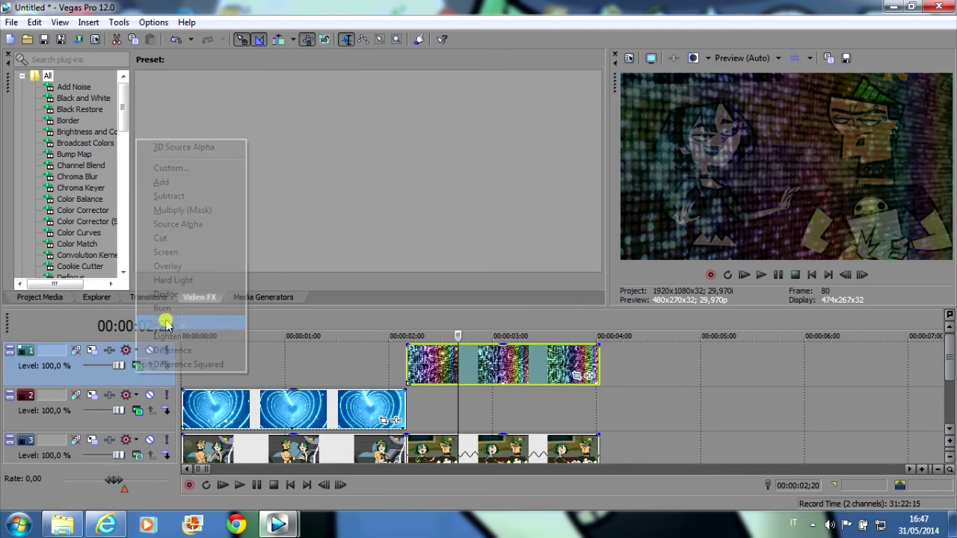
# Set the glitter track's compositing mode to Screen
pyautogui.click(138, 367)
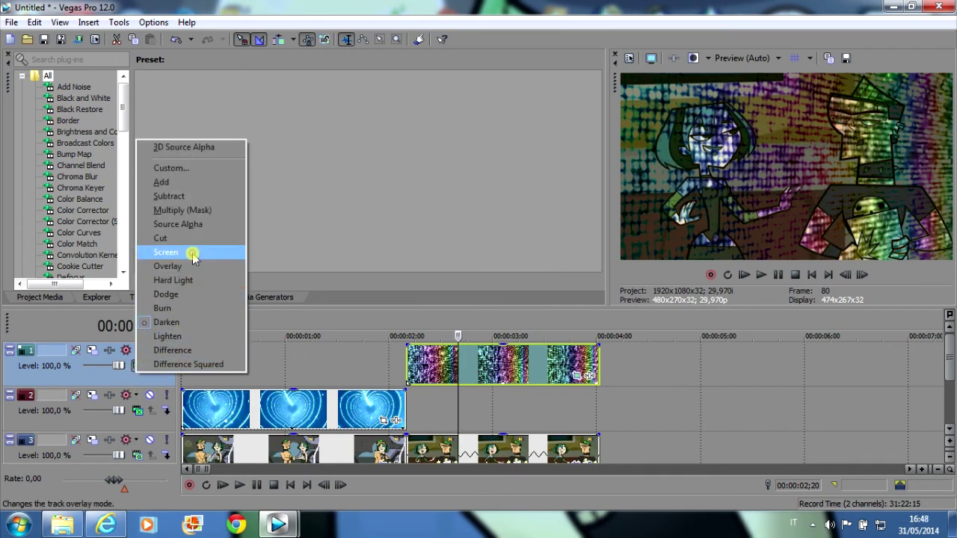
pyautogui.click(193, 254)
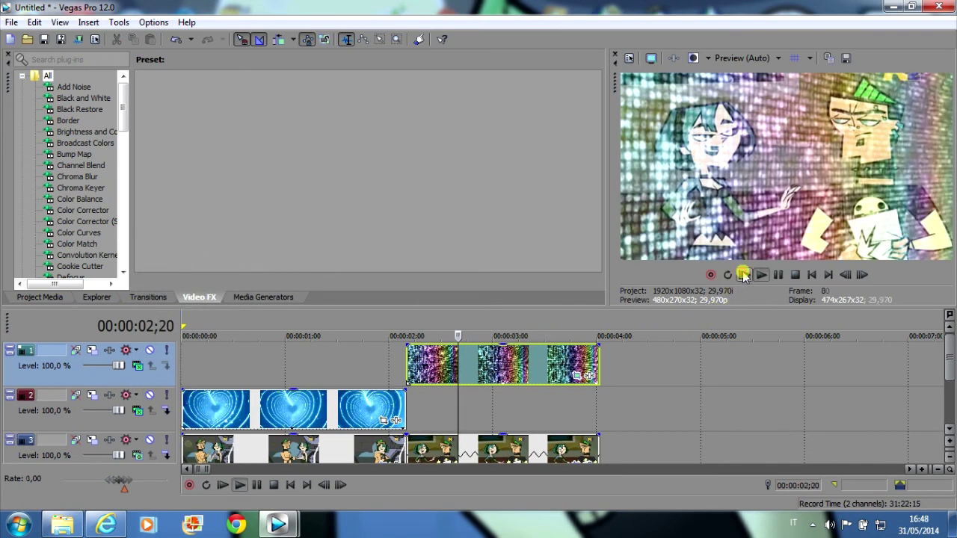
# Play back the second clip with the glitter overlay to check the blended result
pyautogui.click(744, 274)
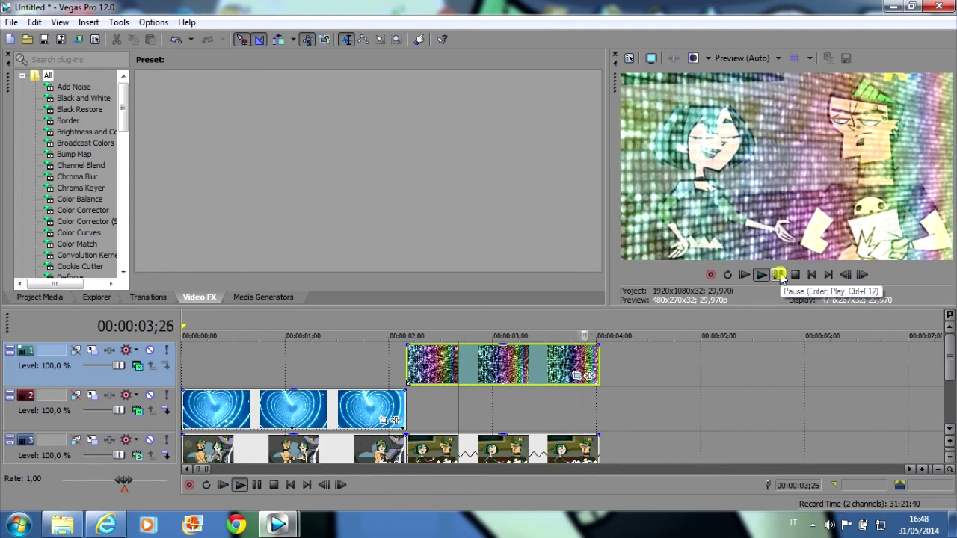
pyautogui.click(778, 275)
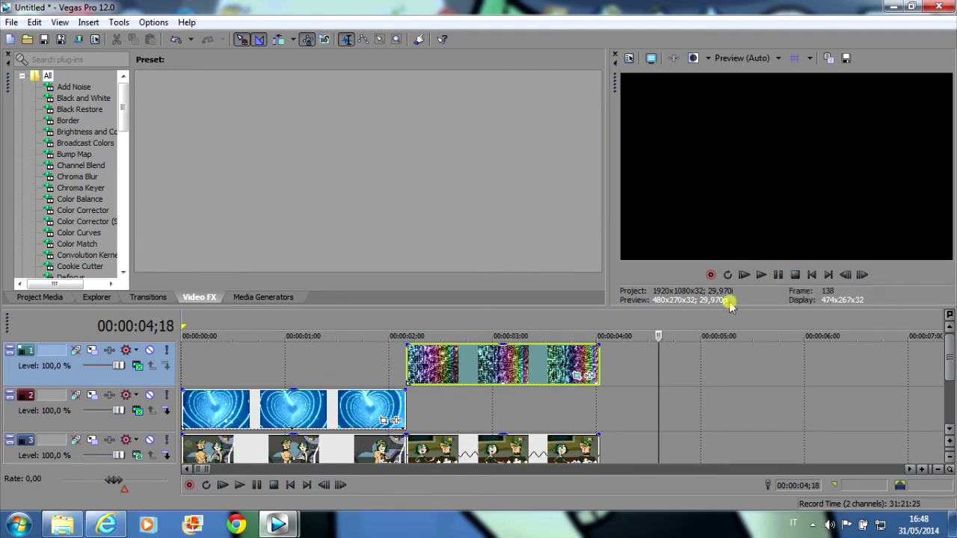
pyautogui.click(408, 320)
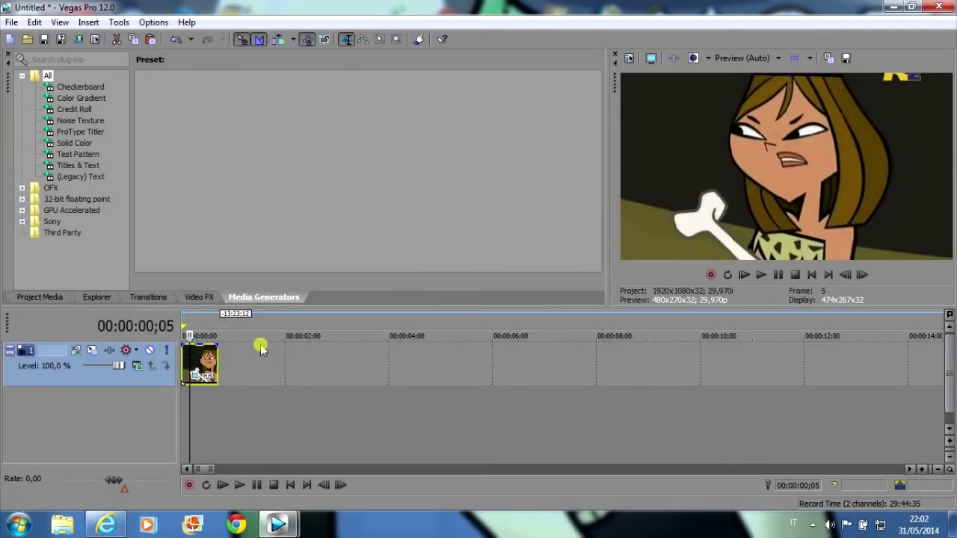
# Insert a new video track above the cartoon clip and set its compositing mode to Difference
pyautogui.press('space')
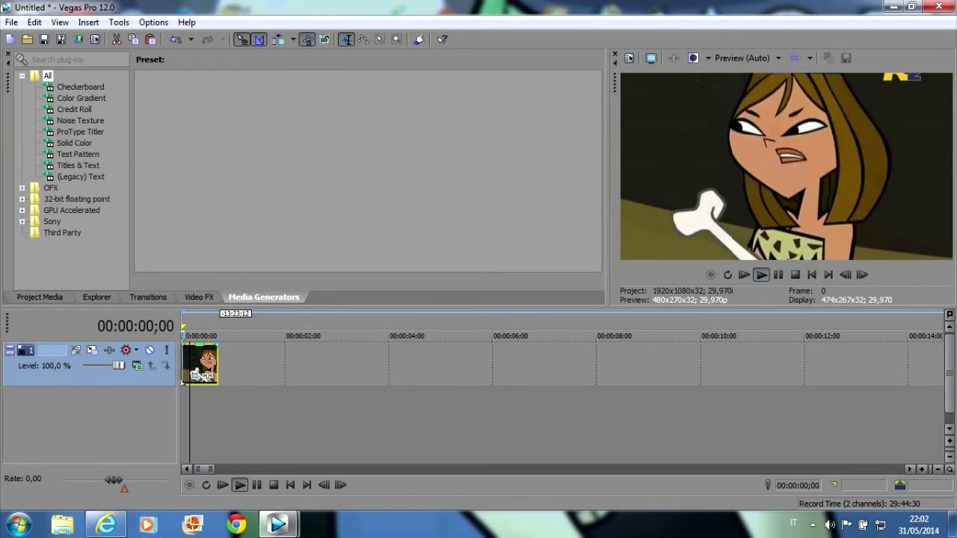
pyautogui.click(273, 362)
pyautogui.rightClick(269, 364)
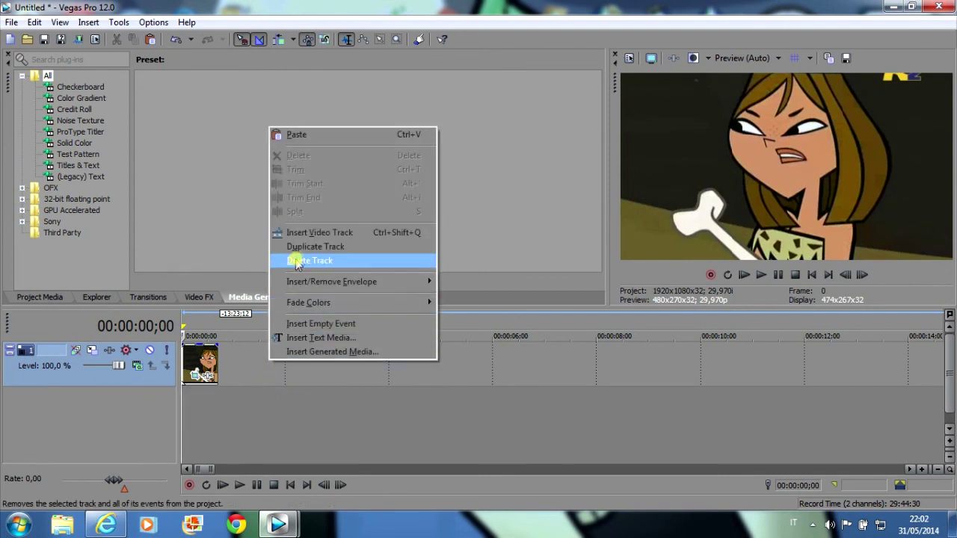
pyautogui.click(295, 233)
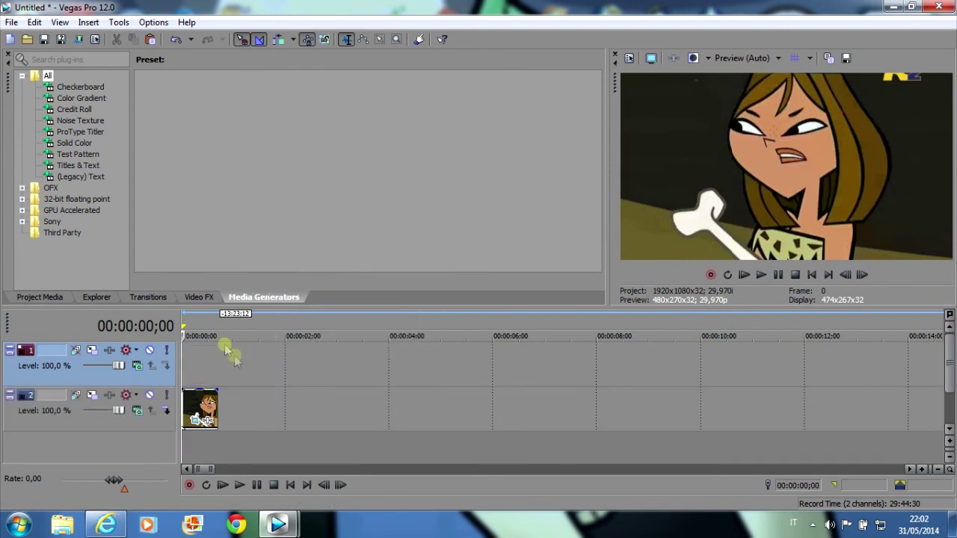
pyautogui.click(138, 367)
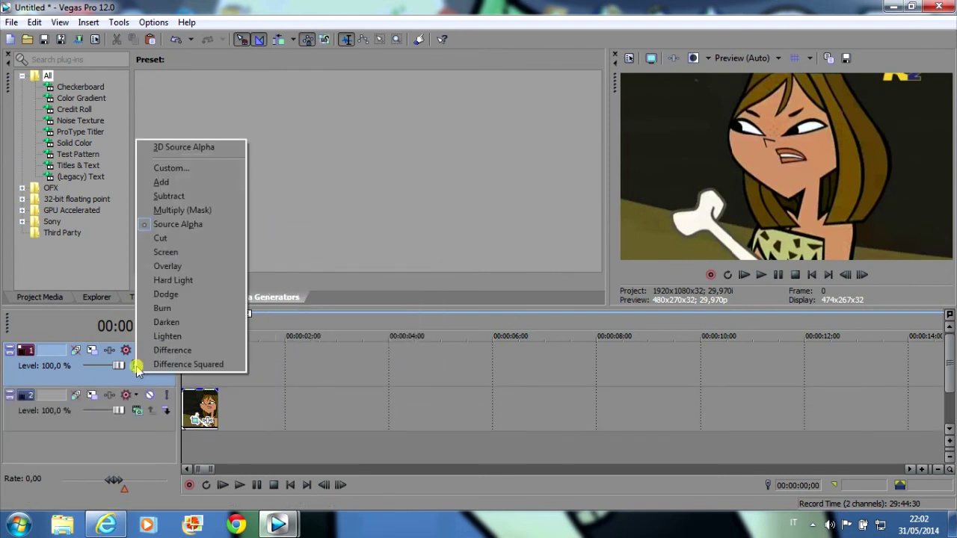
pyautogui.click(186, 352)
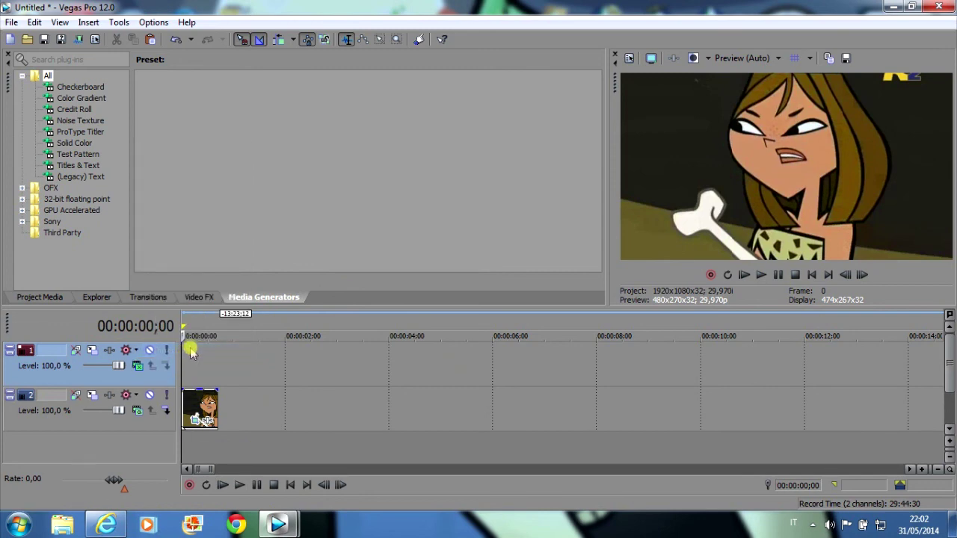
# Add the Linear Red to Yellow color gradient at the start of the new top track, keeping its default settings
pyautogui.click(81, 87)
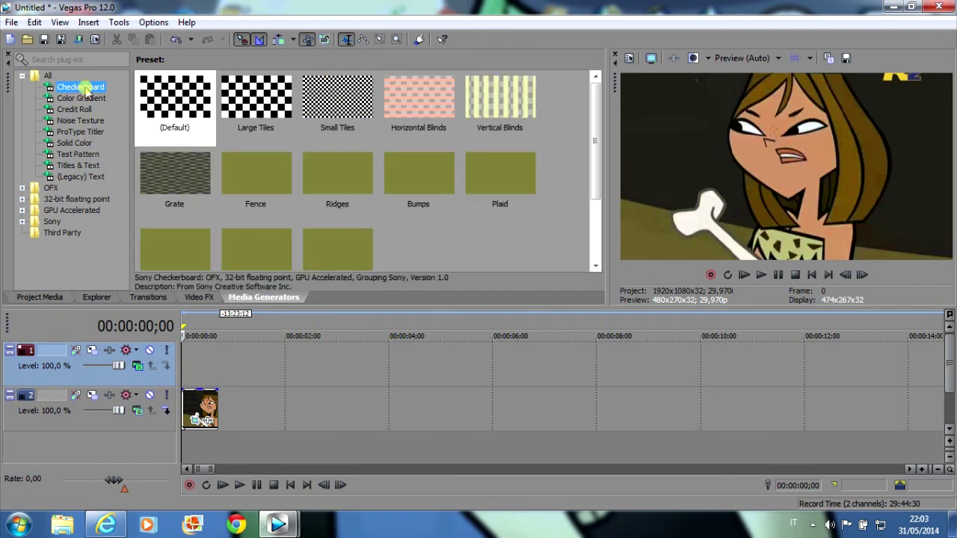
pyautogui.click(86, 99)
pyautogui.moveTo(321, 182); pyautogui.dragTo(190, 374)
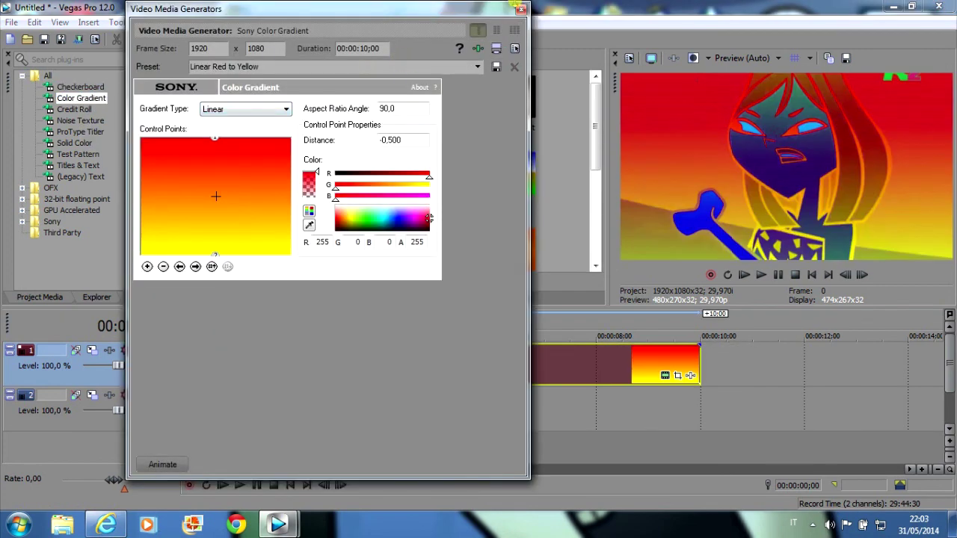
pyautogui.click(520, 10)
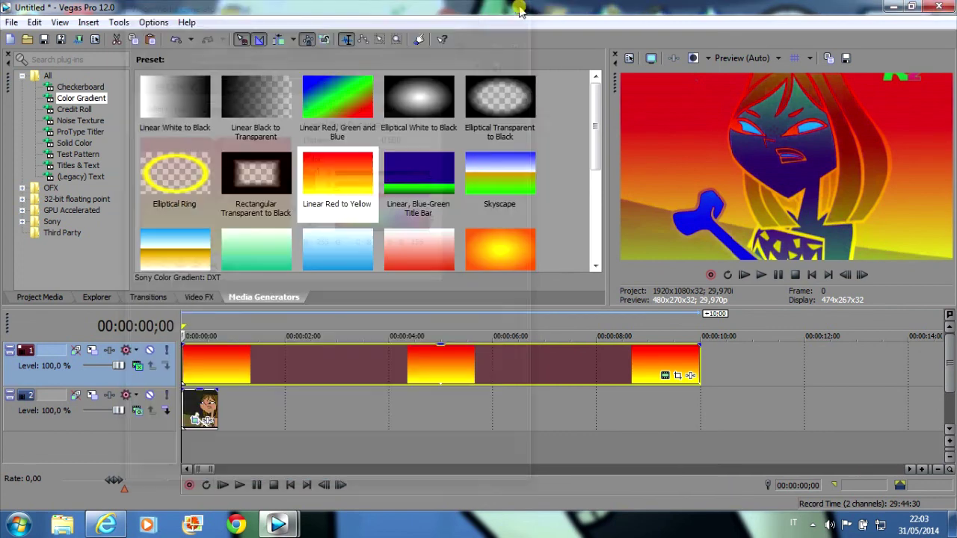
# Split the gradient at the cartoon clip's end, 00:00:00;21, and delete the remainder
pyautogui.click(218, 329)
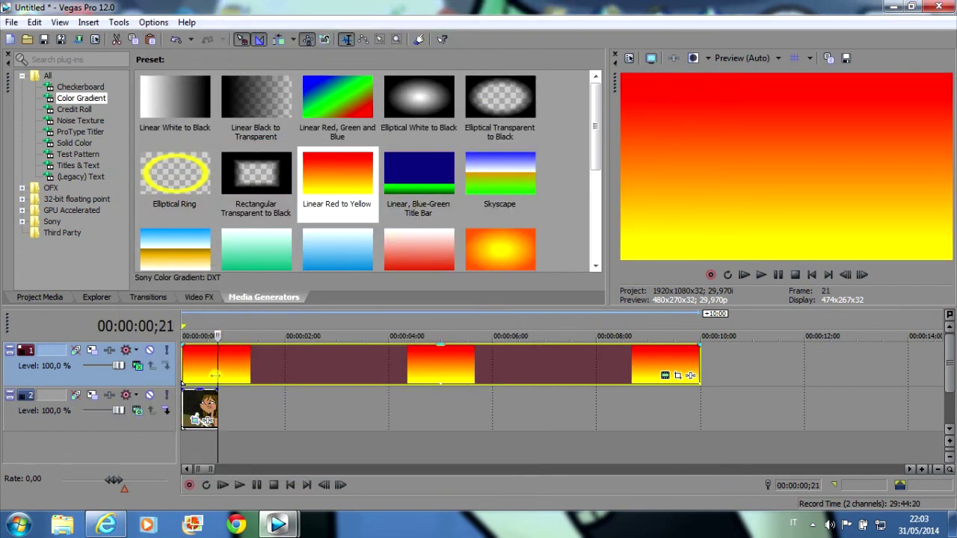
pyautogui.rightClick(247, 367)
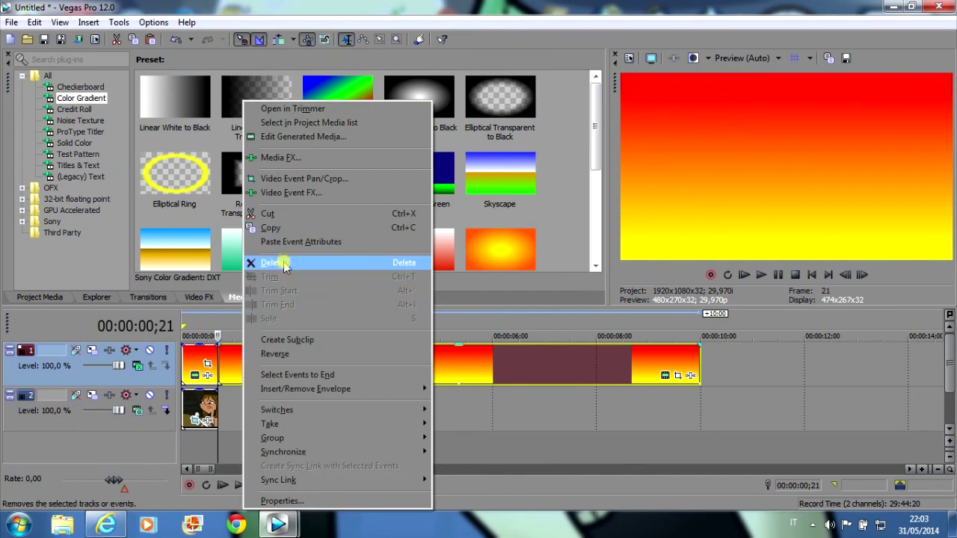
pyautogui.click(269, 274)
# Insert a video track between the gradient and the cartoon clip and place the Hot legacy text preset at its start
pyautogui.rightClick(256, 399)
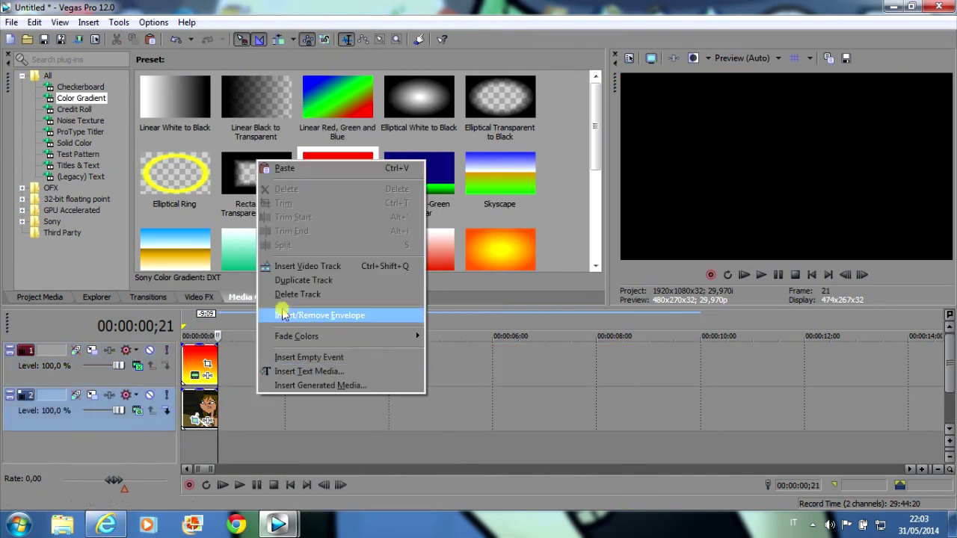
pyautogui.click(280, 267)
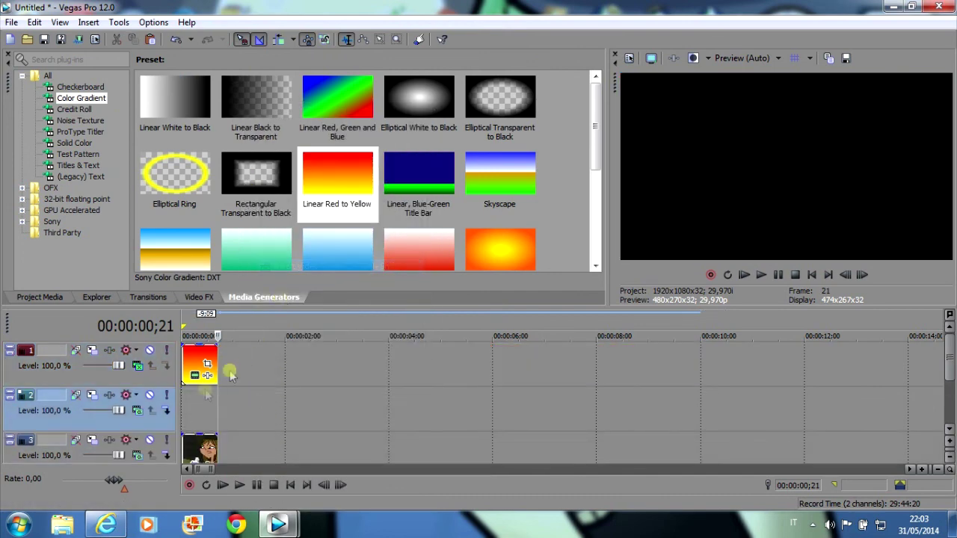
pyautogui.click(187, 326)
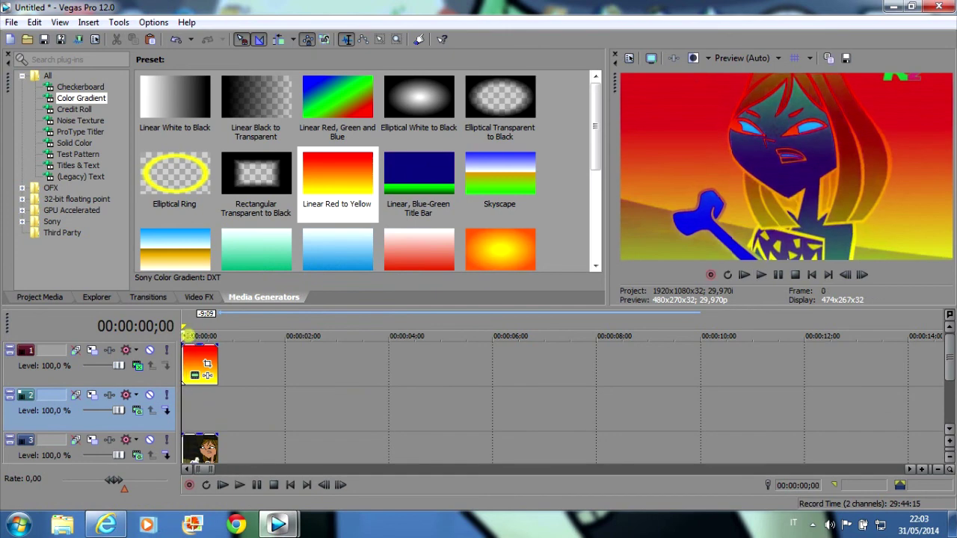
pyautogui.click(78, 165)
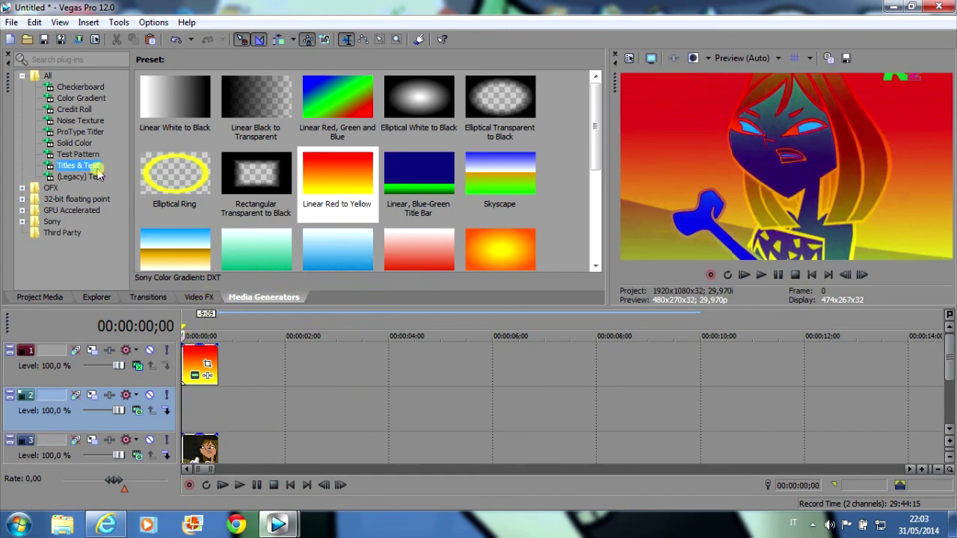
pyautogui.click(96, 177)
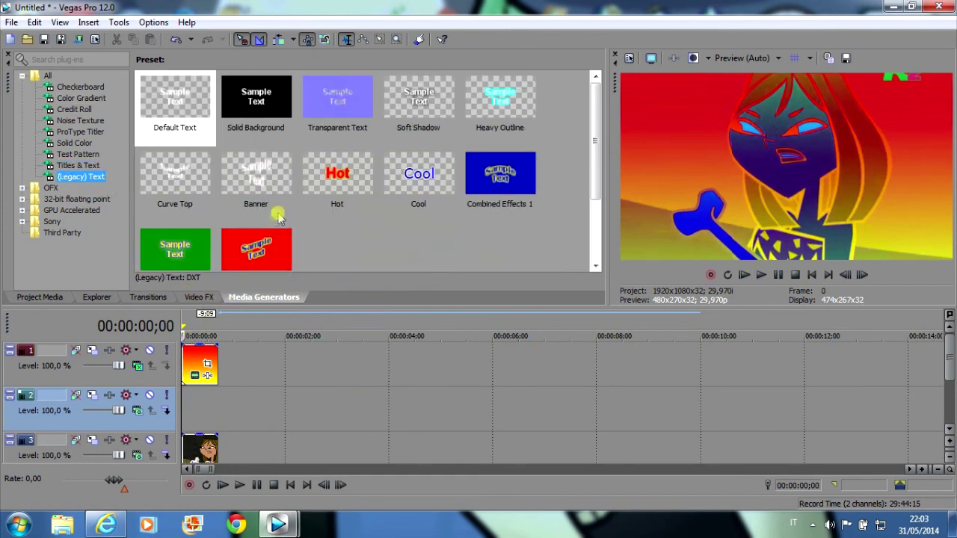
pyautogui.moveTo(340, 176); pyautogui.dragTo(185, 407)
pyautogui.click(515, 9)
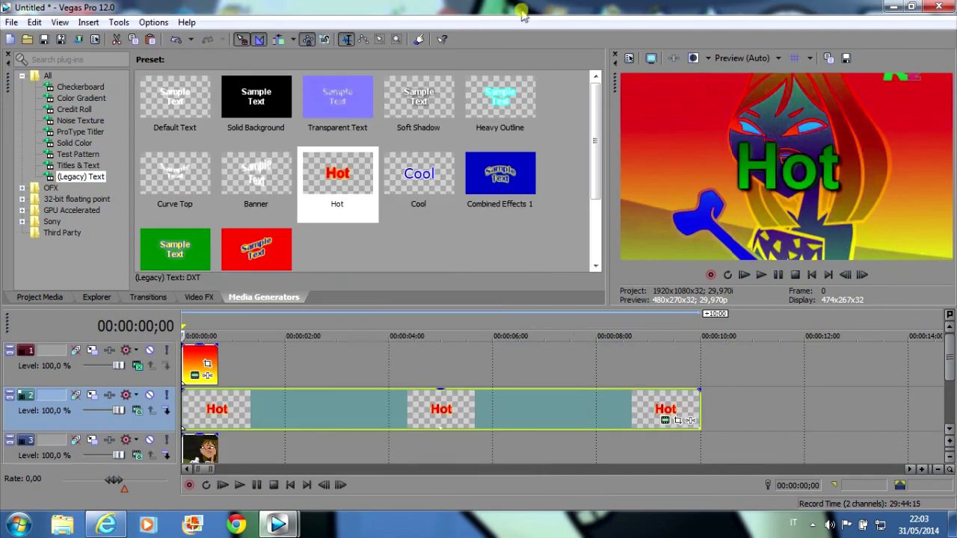
# Split the text event at 00:00:00;21 and delete the part beyond the cartoon clip
pyautogui.click(220, 408)
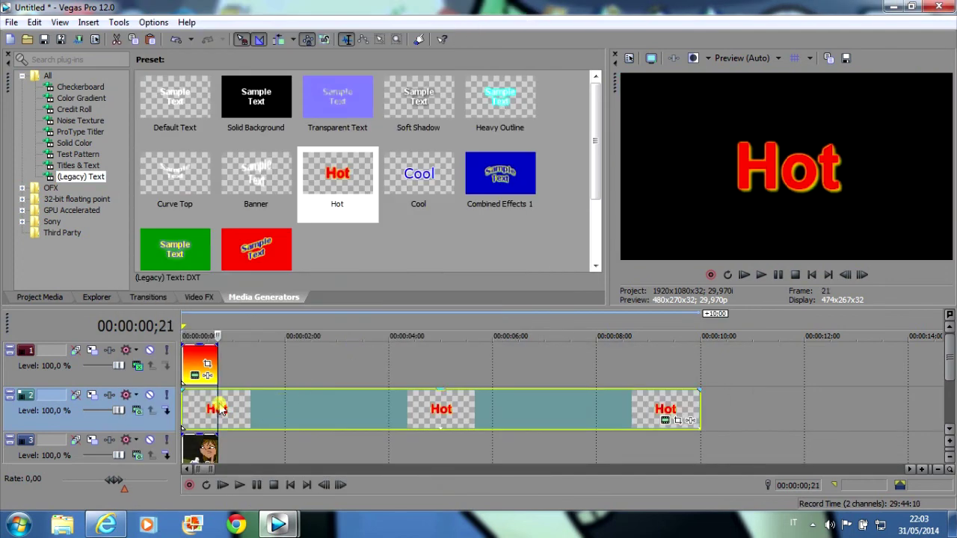
pyautogui.rightClick(309, 412)
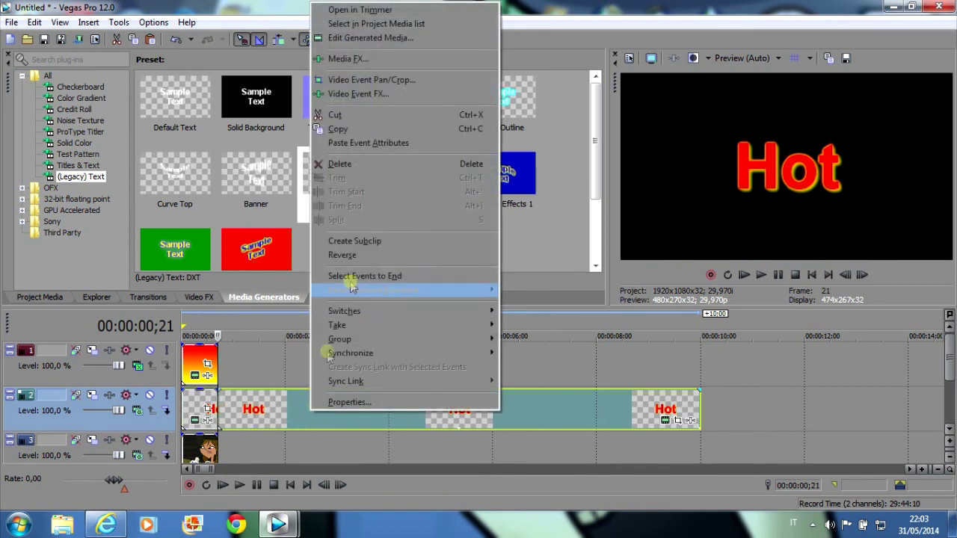
pyautogui.click(362, 166)
# Replace the wording of the generated text with "Hungry"
pyautogui.click(196, 416)
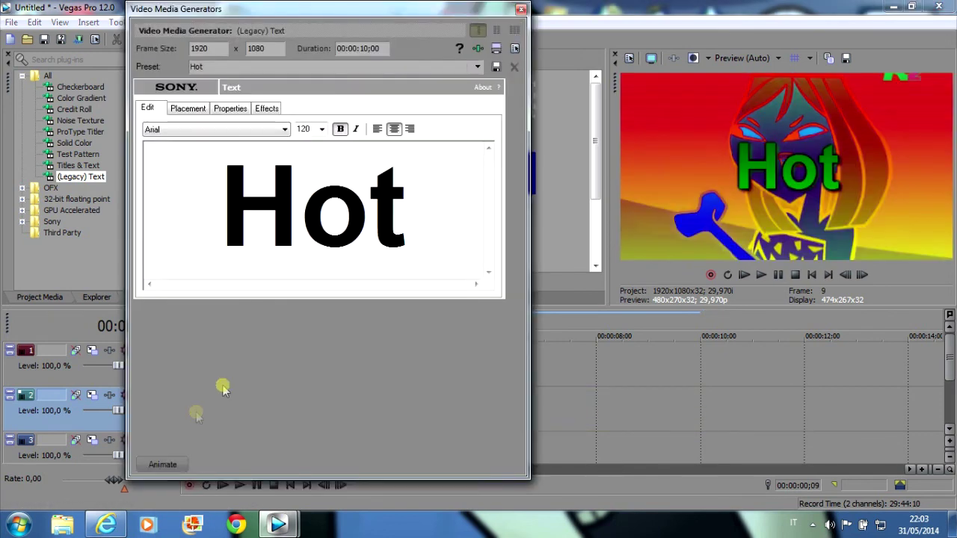
pyautogui.moveTo(403, 219); pyautogui.dragTo(220, 214)
pyautogui.press('Delete')
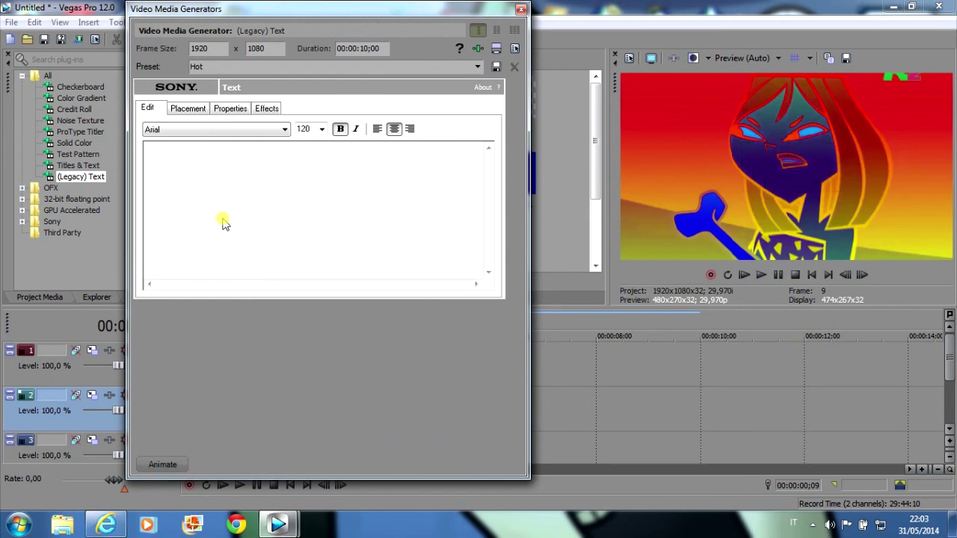
pyautogui.write('Hungry')
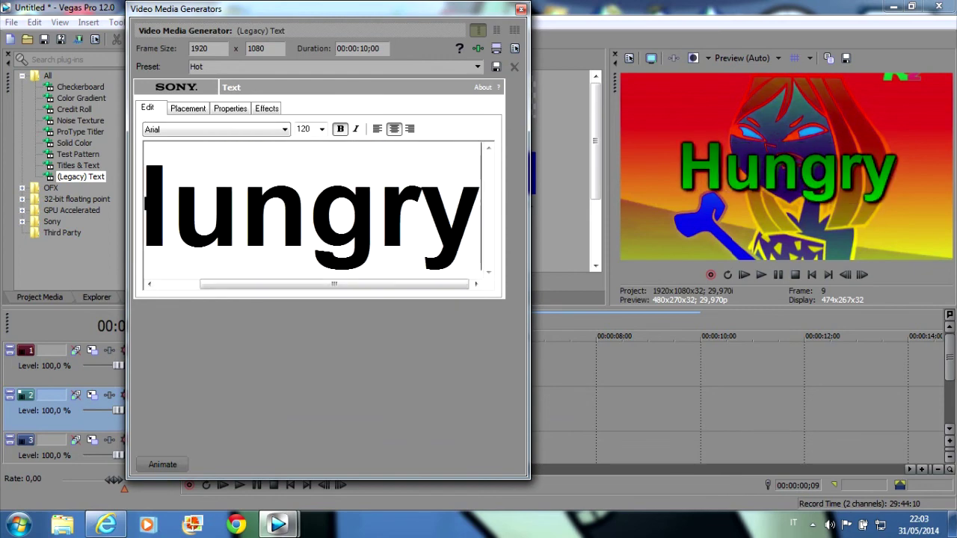
# Format the whole word Hungry in the Candles font at size 90
pyautogui.moveTo(422, 224); pyautogui.dragTo(11, 220)
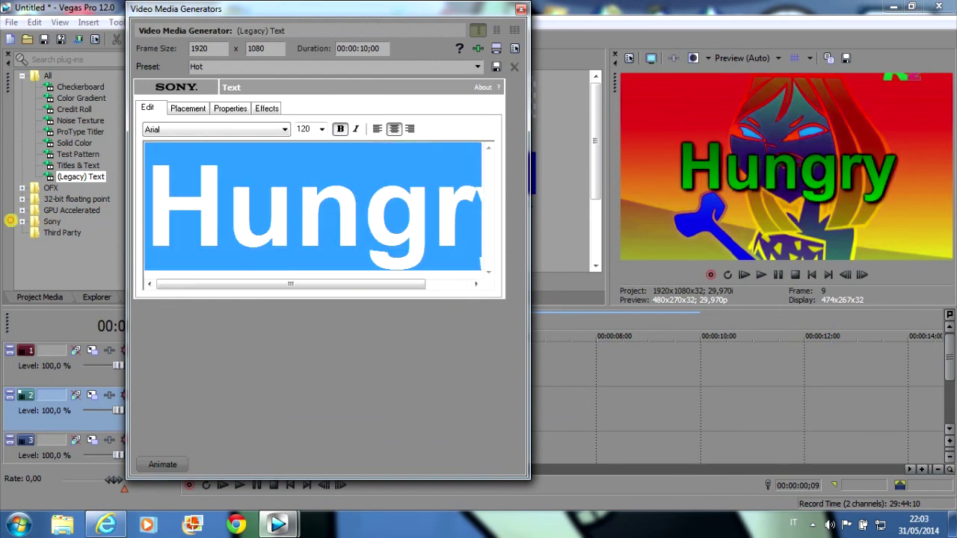
pyautogui.click(318, 128)
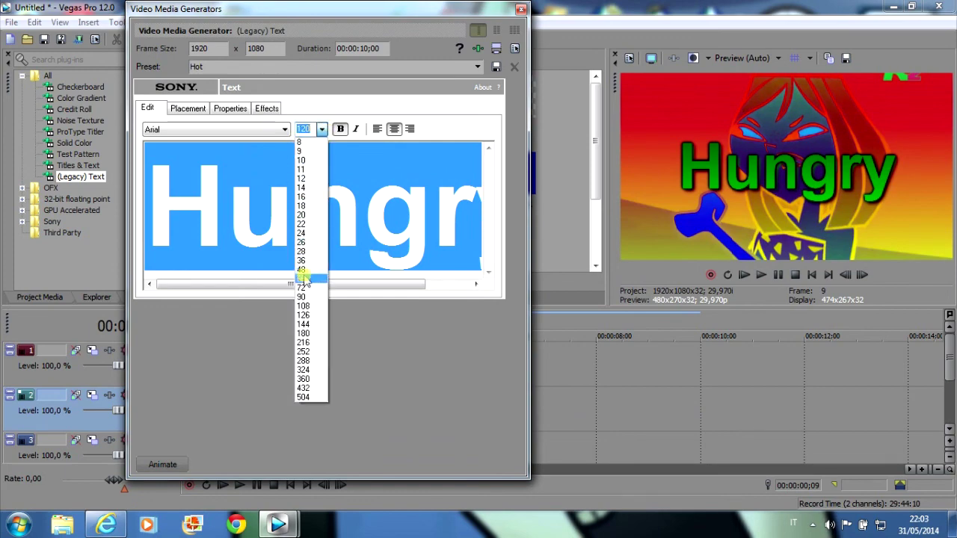
pyautogui.click(303, 296)
pyautogui.click(236, 129)
pyautogui.scroll(-8, 236, 133)
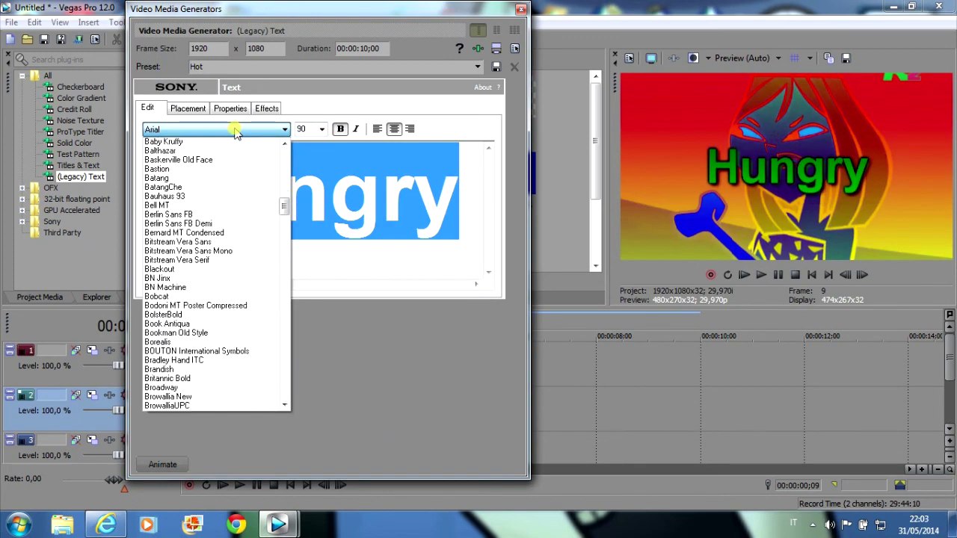
pyautogui.scroll(-1, 208, 314)
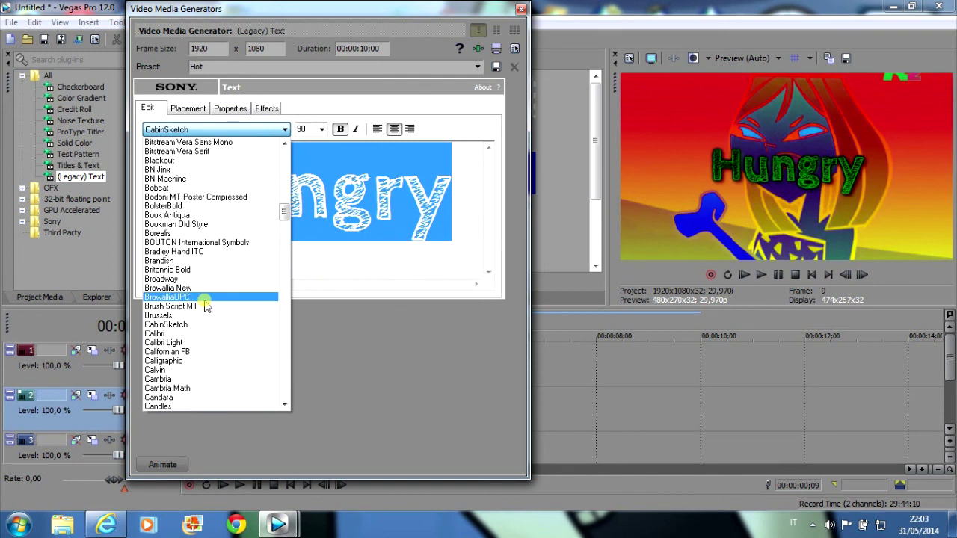
pyautogui.scroll(-1, 185, 359)
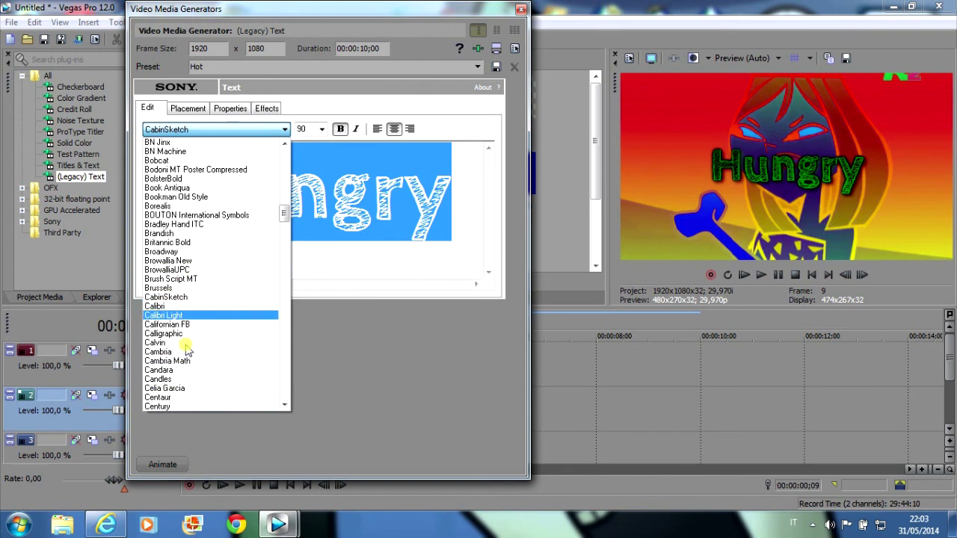
pyautogui.click(166, 380)
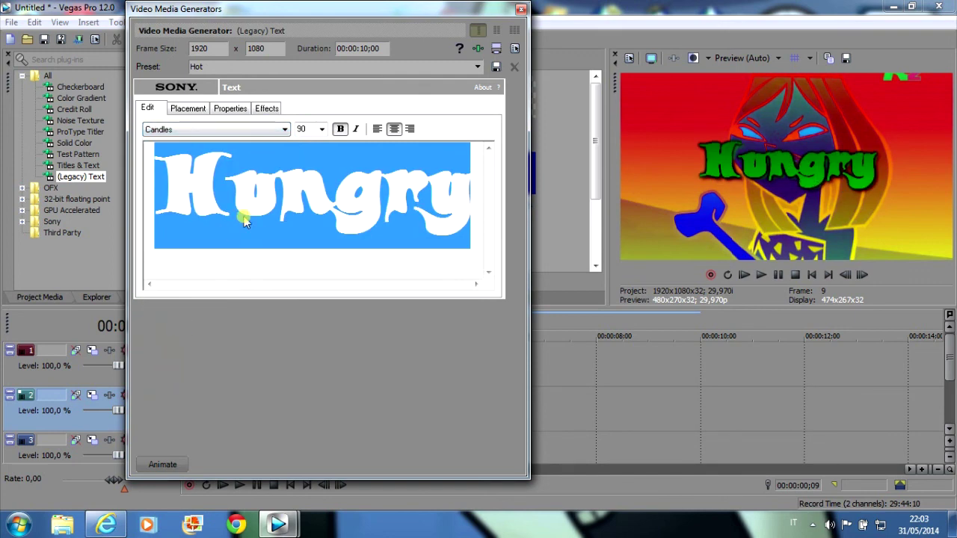
pyautogui.click(521, 10)
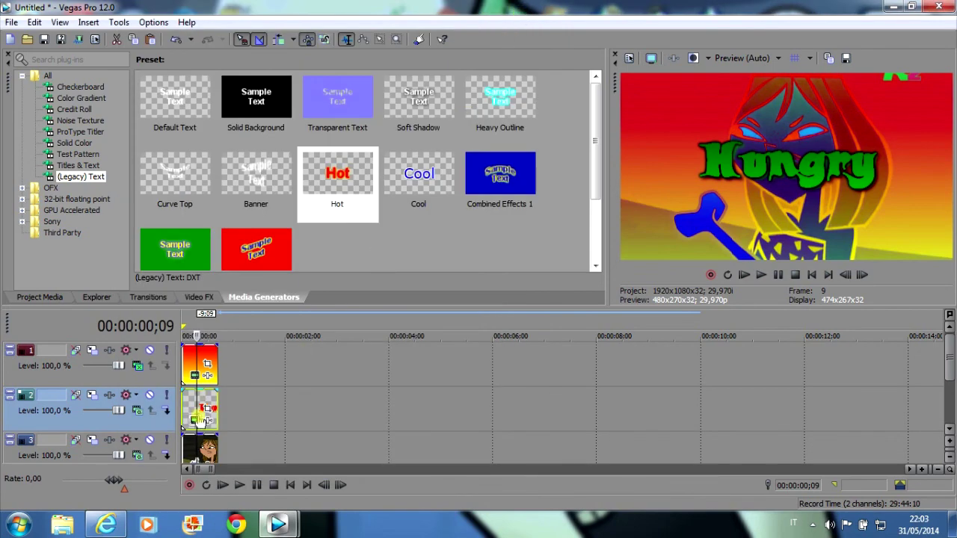
# Pan/crop the text event to about 2219 × 1248, centred near 1337.5, 1048.8 and rotated 27.5°, so the word sits tilted beside the head
pyautogui.click(208, 410)
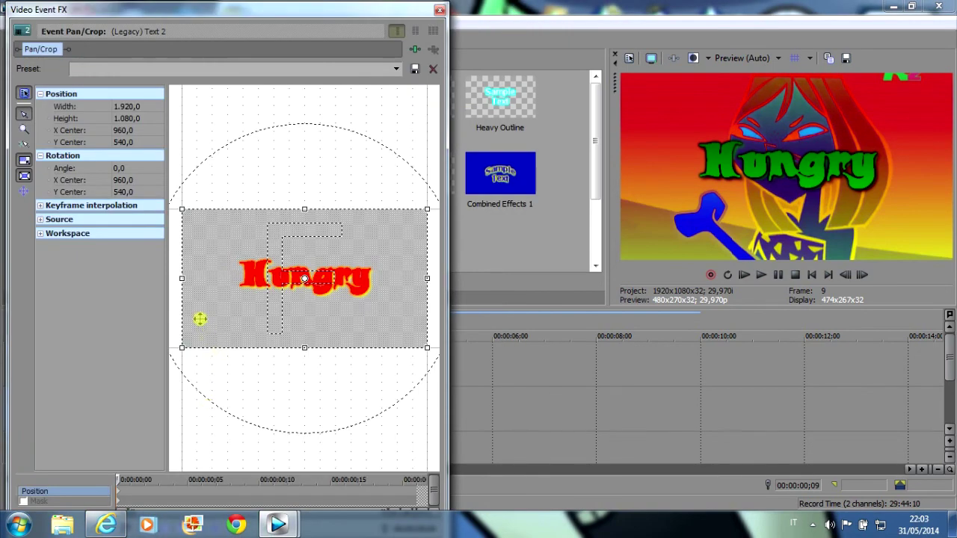
pyautogui.moveTo(177, 366); pyautogui.dragTo(182, 294)
pyautogui.moveTo(335, 296); pyautogui.dragTo(371, 359)
pyautogui.moveTo(312, 246); pyautogui.dragTo(310, 283)
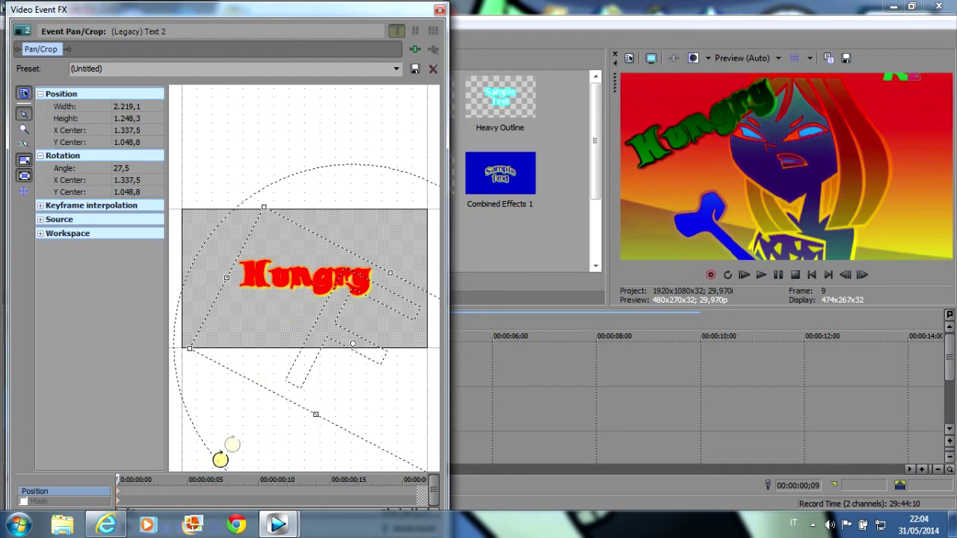
# Add a pan/crop keyframe at about 00:00:00;10 that narrows the text's crop frame to about 1773 × 997
pyautogui.moveTo(120, 479); pyautogui.dragTo(257, 470)
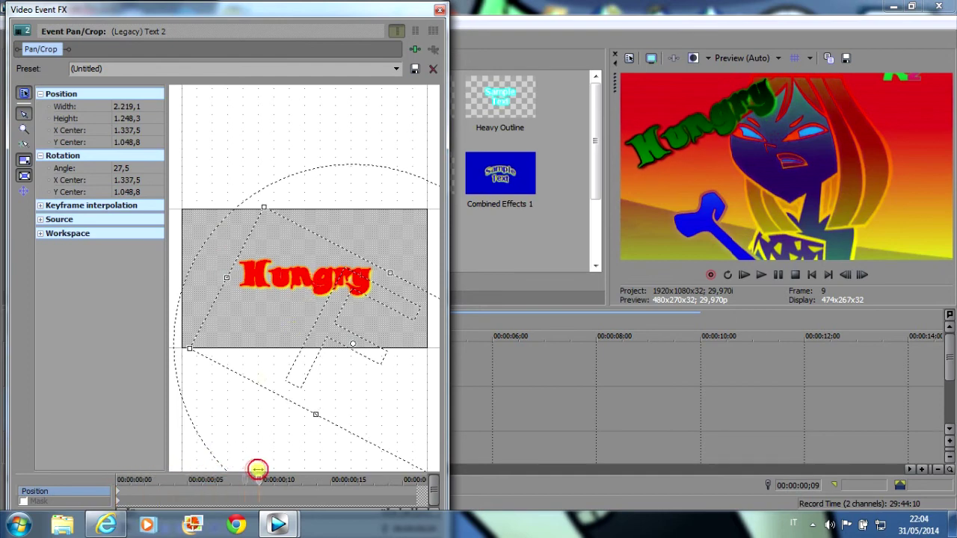
pyautogui.moveTo(391, 273); pyautogui.dragTo(380, 286)
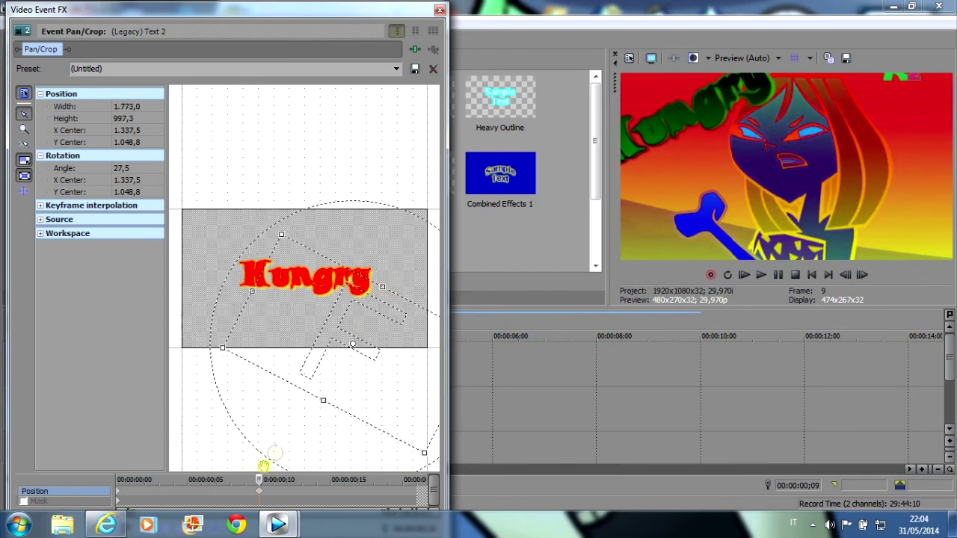
# Add pan/crop keyframes to the text at about 00:00:00;15, ;19 and ;21, with crop frame widths of about 2383, 1755 and 2409
pyautogui.moveTo(258, 479); pyautogui.dragTo(330, 479)
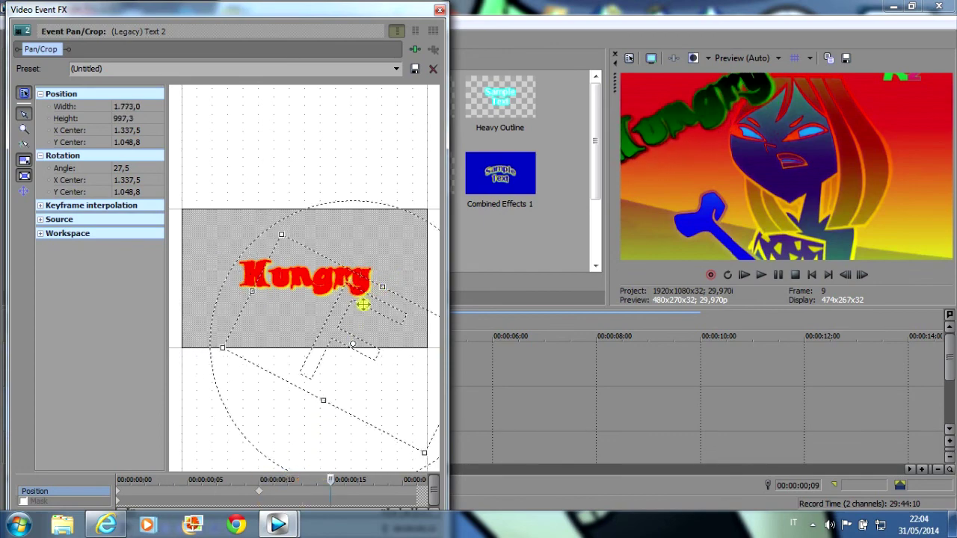
pyautogui.moveTo(382, 285); pyautogui.dragTo(394, 267)
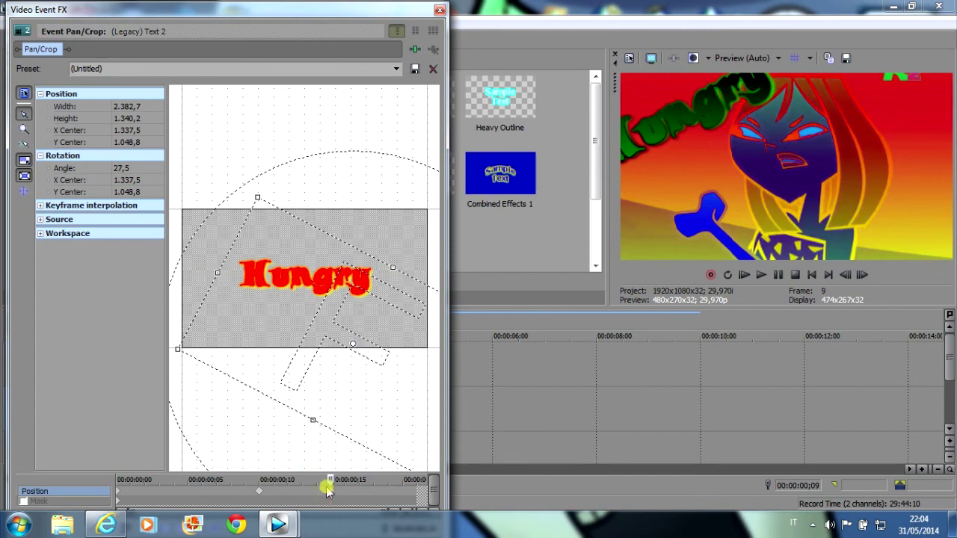
pyautogui.moveTo(334, 475); pyautogui.dragTo(380, 472)
pyautogui.moveTo(383, 264)
pyautogui.mouseDown()
pyautogui.moveTo(391, 263)
pyautogui.moveTo(379, 279)
pyautogui.mouseUp()
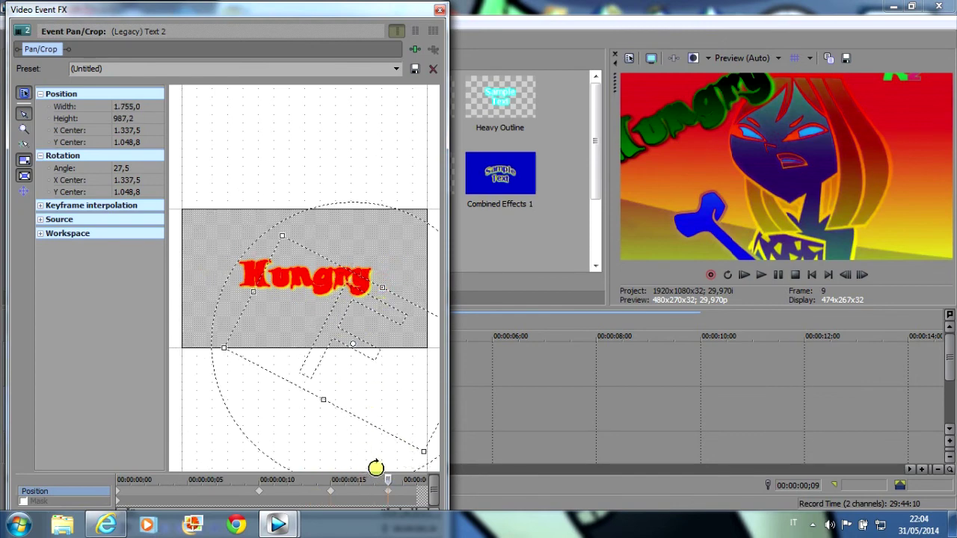
pyautogui.moveTo(391, 477); pyautogui.dragTo(417, 478)
pyautogui.moveTo(381, 279); pyautogui.dragTo(395, 267)
# Close the text's pan/crop settings and play the project from the start to check the animation
pyautogui.click(439, 10)
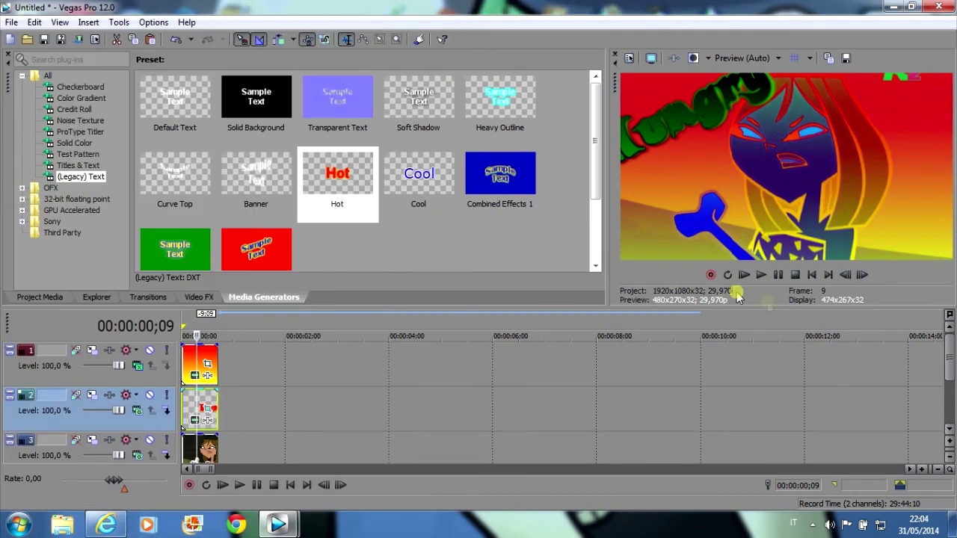
pyautogui.click(745, 275)
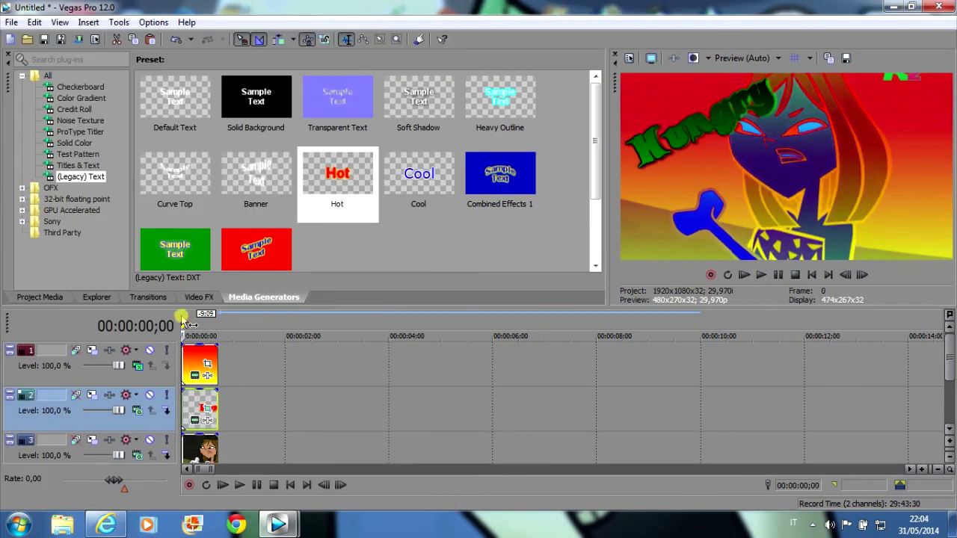
pyautogui.click(762, 275)
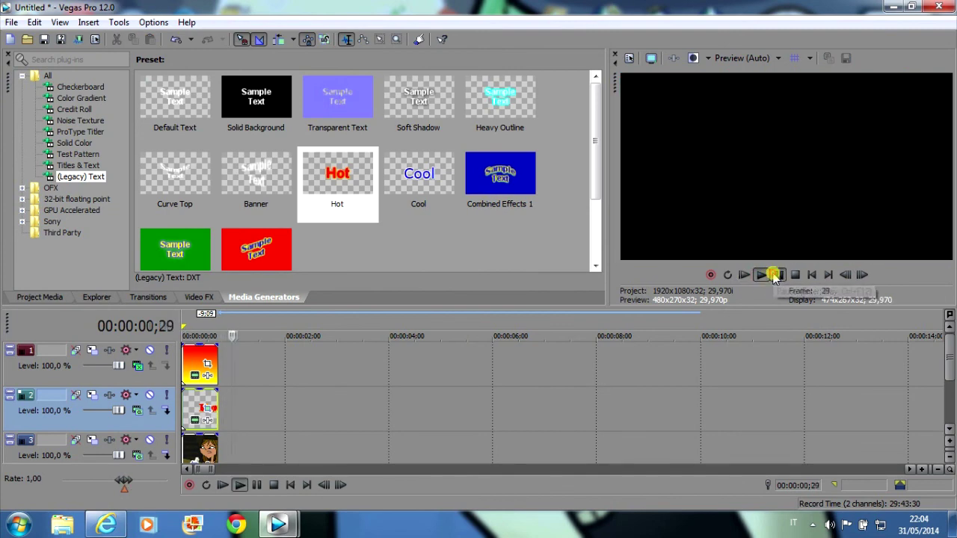
# Enlarge the text's starting crop frame to about 3195 × 1797, add a narrower keyframe at about 00:00:00;04 and one about 2477 × 1393 at ;07
pyautogui.click(201, 404)
pyautogui.click(207, 410)
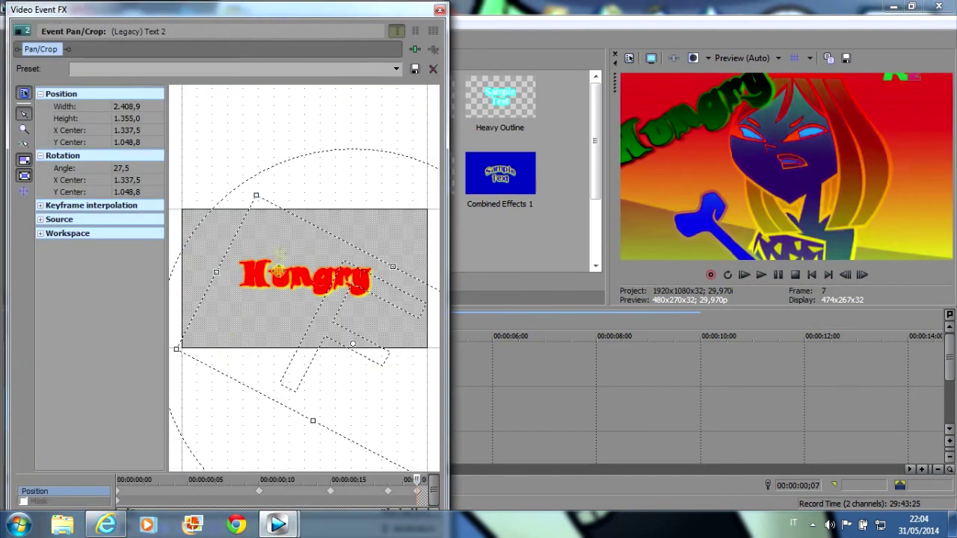
pyautogui.moveTo(412, 476); pyautogui.dragTo(97, 496)
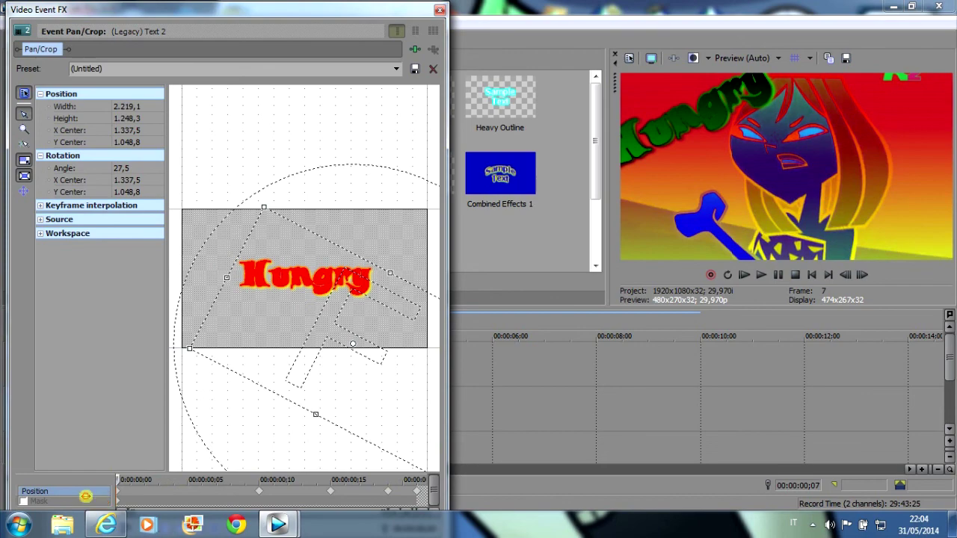
pyautogui.moveTo(391, 270); pyautogui.dragTo(408, 240)
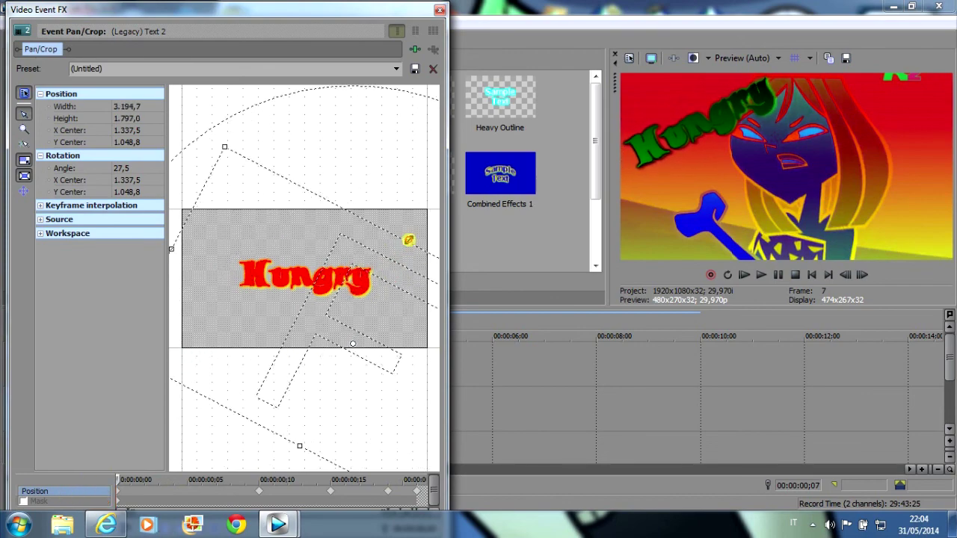
pyautogui.moveTo(117, 478); pyautogui.dragTo(166, 470)
pyautogui.moveTo(397, 258); pyautogui.dragTo(385, 275)
pyautogui.moveTo(175, 480); pyautogui.dragTo(217, 479)
pyautogui.moveTo(382, 282); pyautogui.dragTo(400, 268)
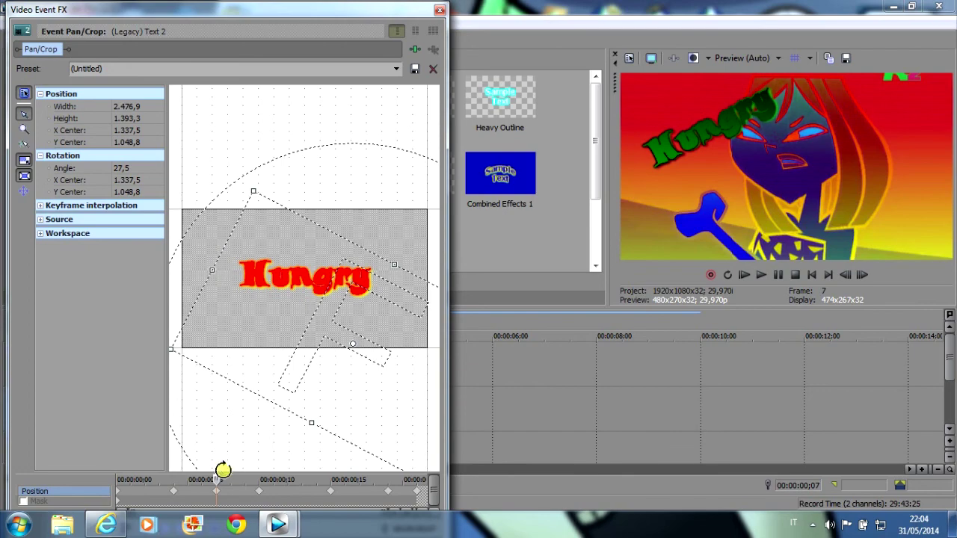
pyautogui.moveTo(223, 480); pyautogui.dragTo(433, 428)
# Leave the pan/crop settings and replay the clip from the start to review the word's movement
pyautogui.click(440, 10)
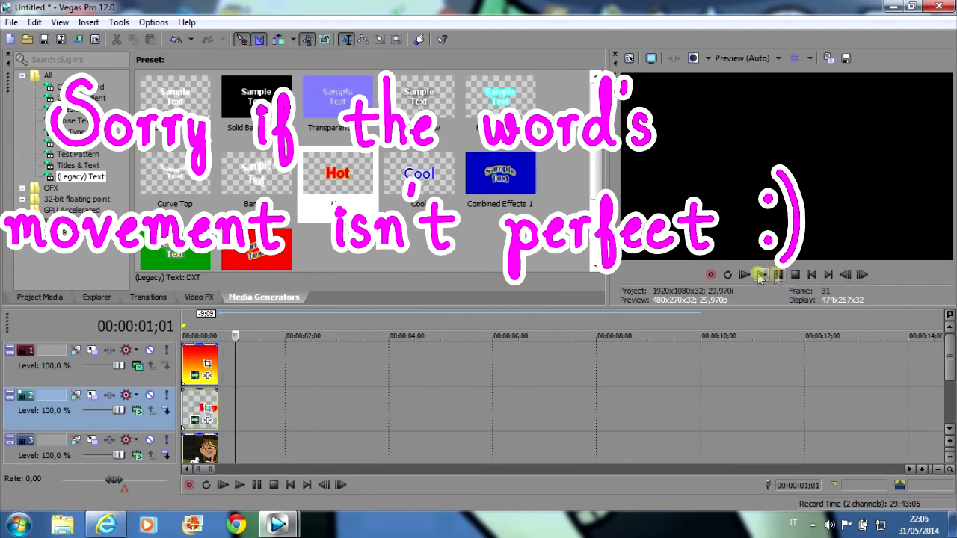
pyautogui.click(185, 318)
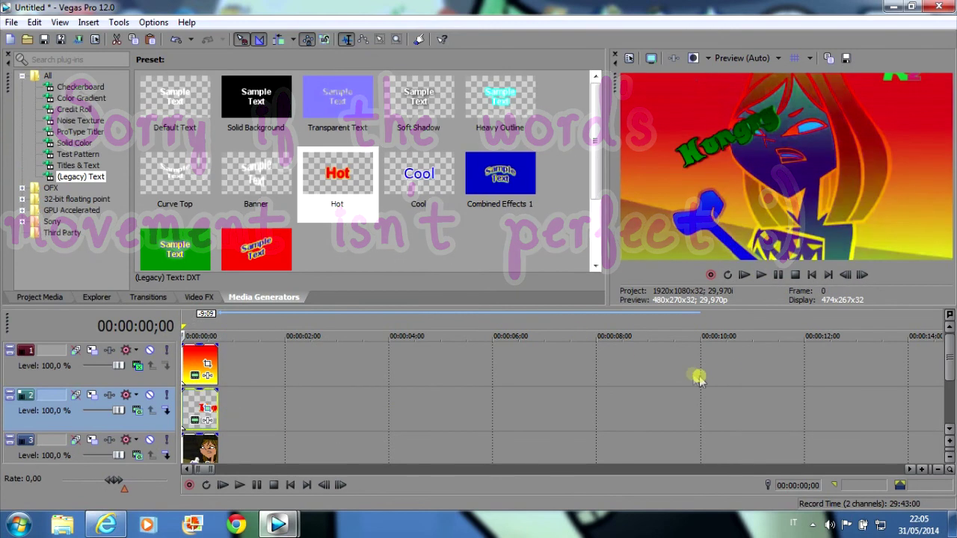
pyautogui.click(761, 275)
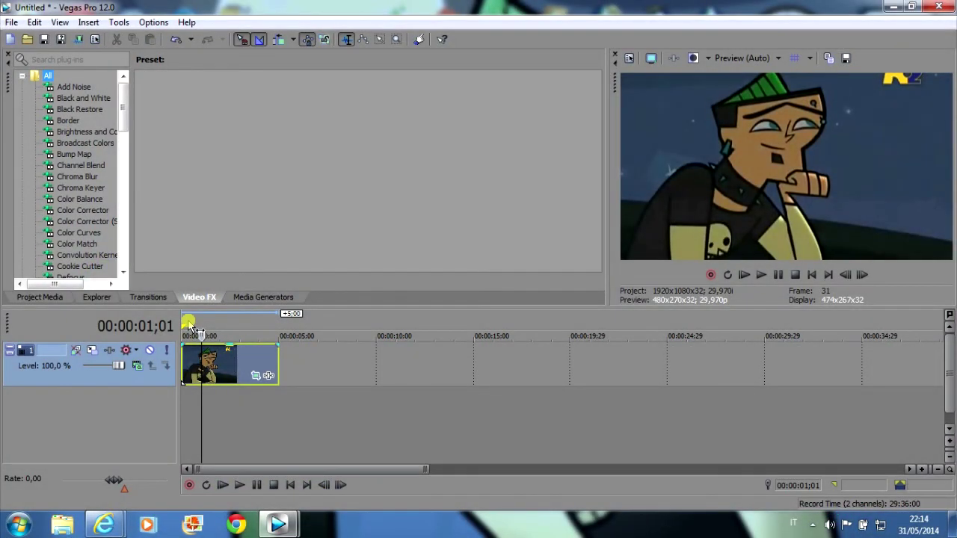
# Open the pan/crop settings of the character screenshot event and enable its mask
pyautogui.click(255, 376)
pyautogui.click(254, 376)
pyautogui.click(24, 502)
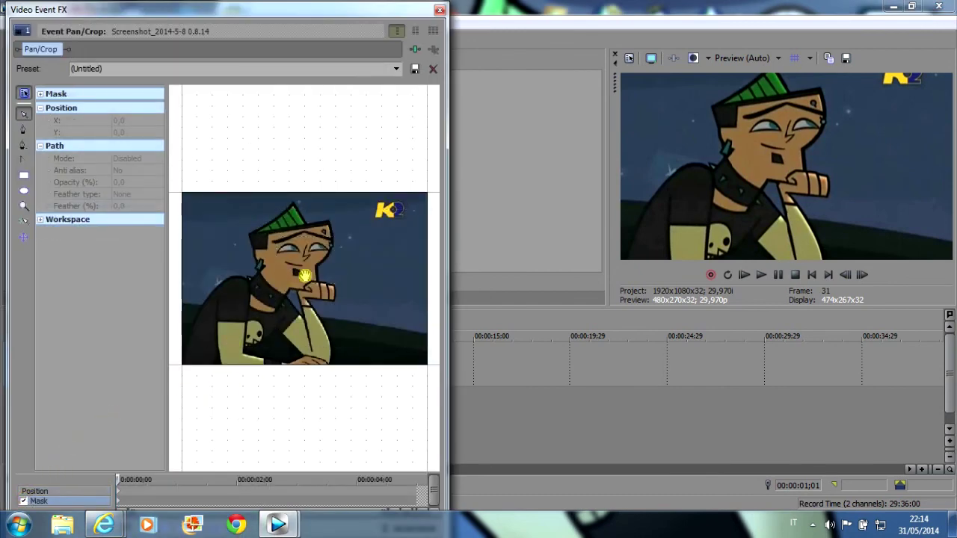
pyautogui.scroll(8, 305, 277)
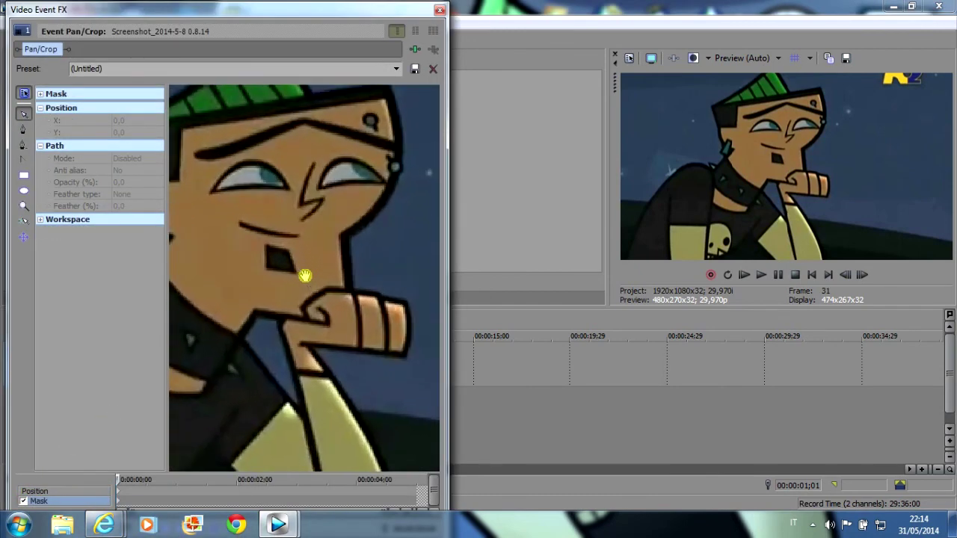
pyautogui.scroll(-3, 314, 276)
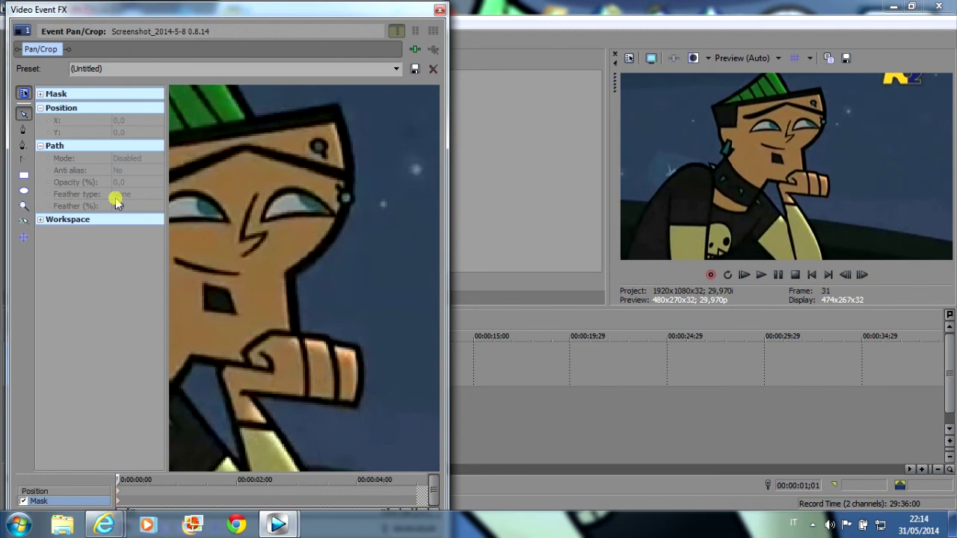
# Trace a closed positive mask path around the character's outline, following the face, hat, arm and fist
pyautogui.click(22, 130)
pyautogui.click(295, 277)
pyautogui.click(319, 259)
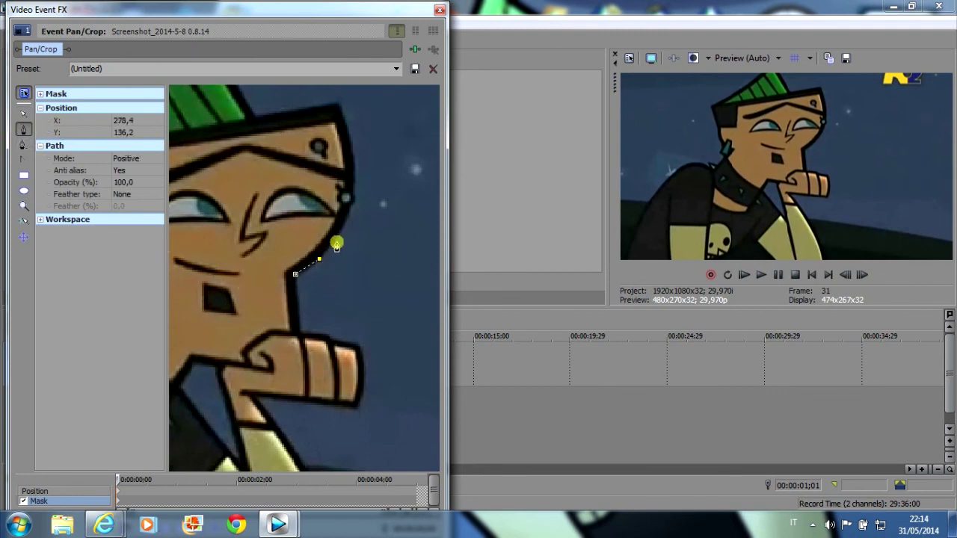
pyautogui.click(337, 237)
pyautogui.scroll(2, 351, 212)
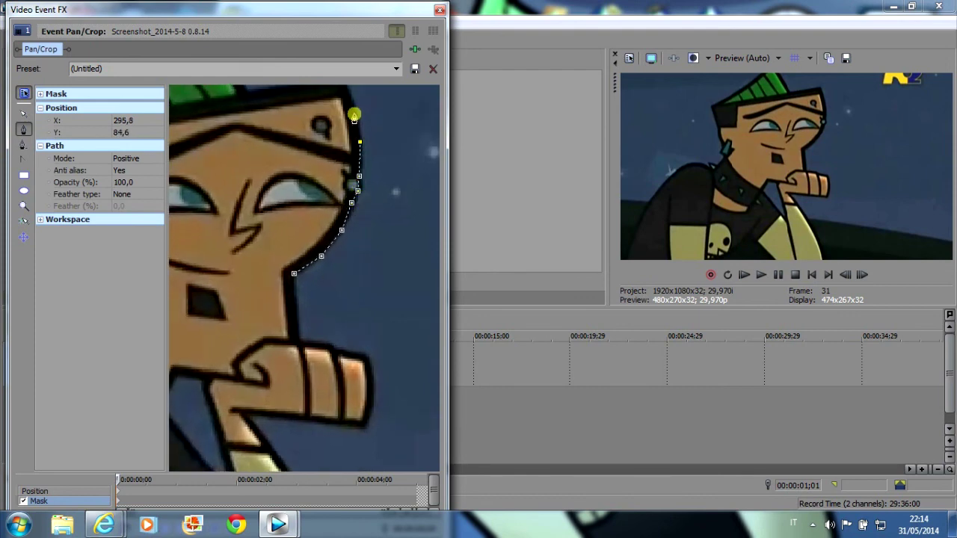
pyautogui.scroll(-1, 352, 117)
pyautogui.click(342, 142)
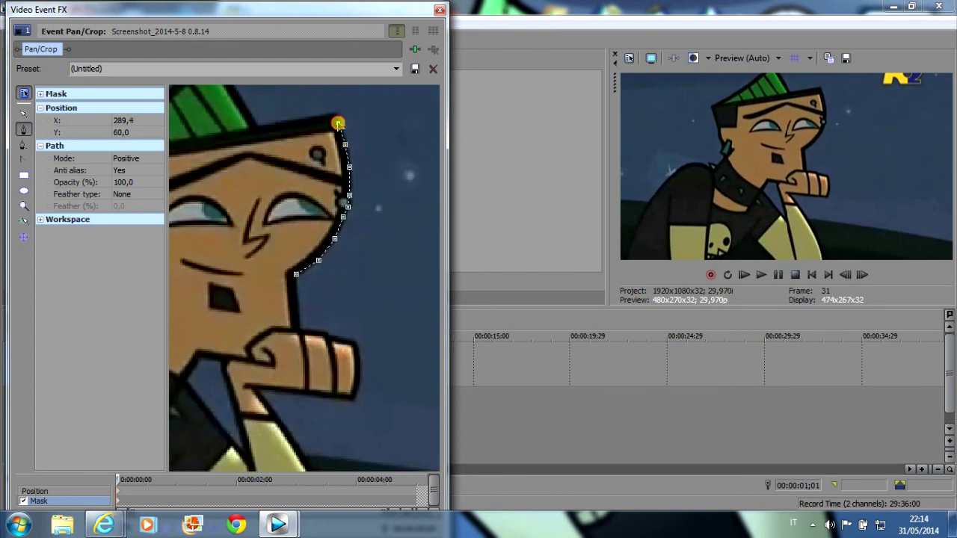
pyautogui.click(335, 117)
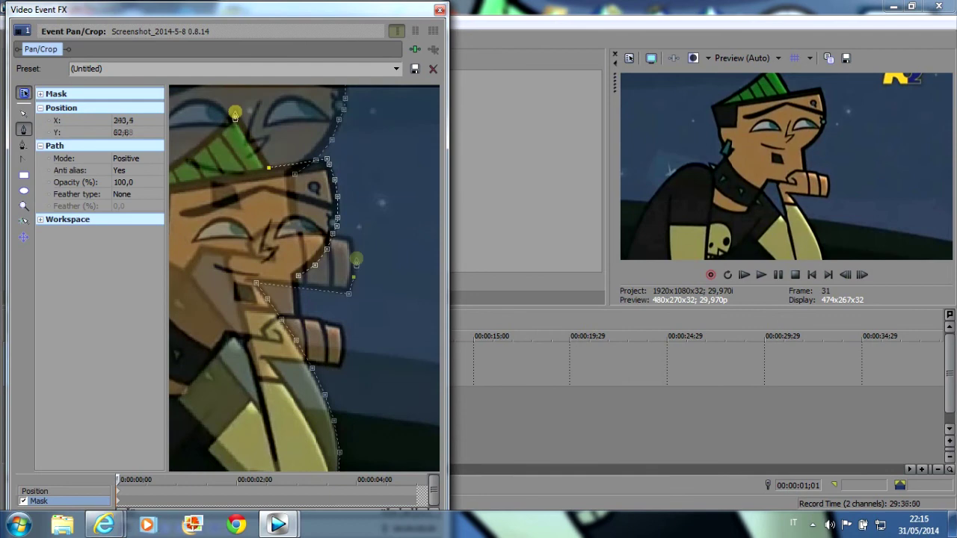
pyautogui.click(353, 252)
pyautogui.click(349, 241)
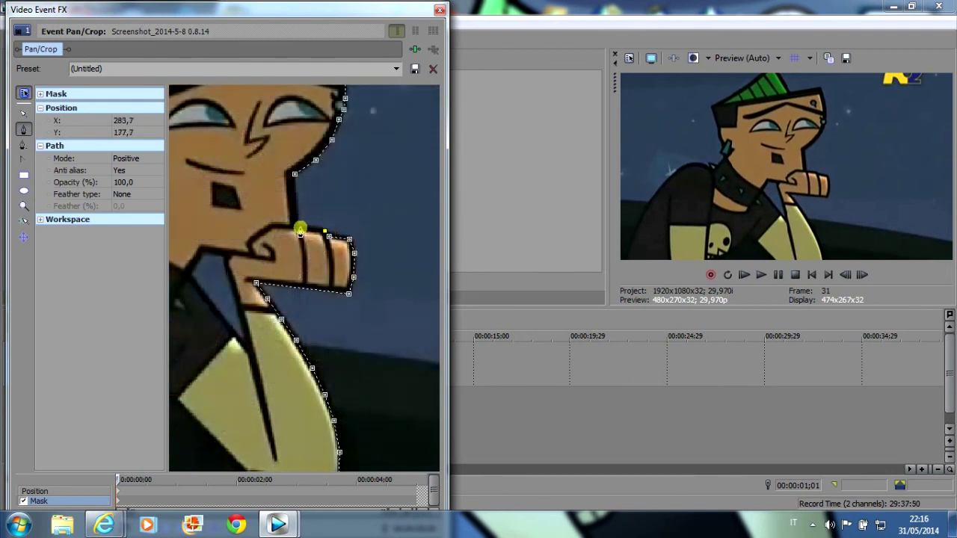
pyautogui.click(296, 211)
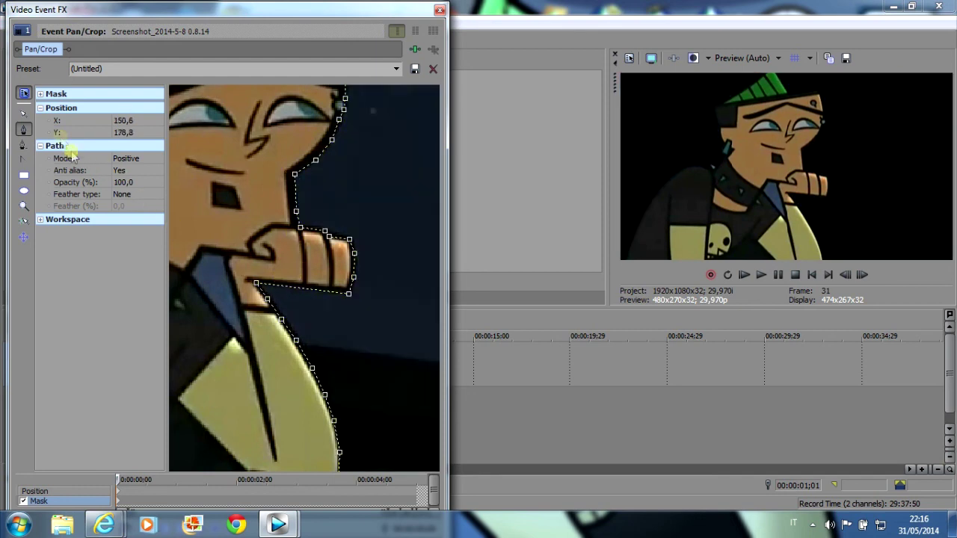
# Trace the blue background gap between the collar and the raised forearm as a separate mask path and set its mode to Negative
pyautogui.click(23, 113)
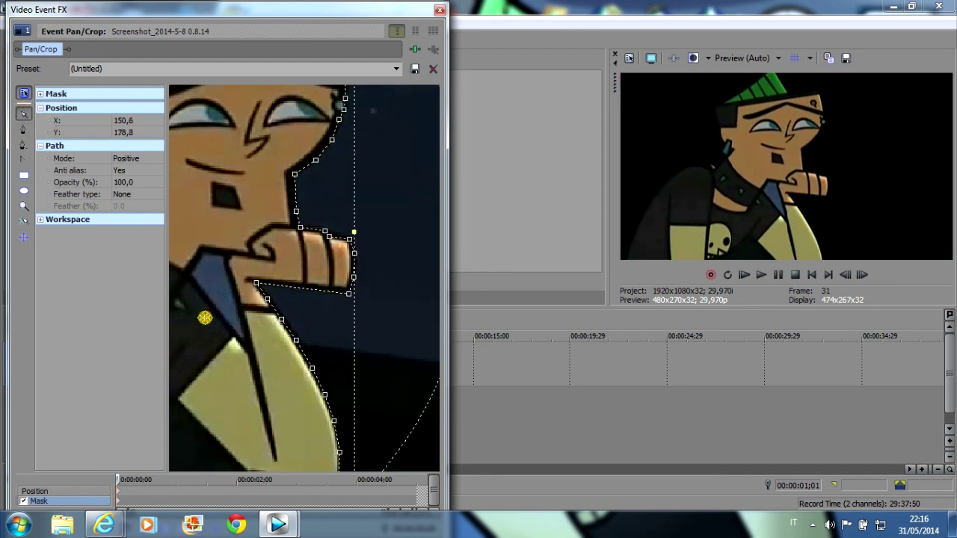
pyautogui.scroll(-2, 205, 318)
pyautogui.moveTo(393, 416); pyautogui.dragTo(512, 380)
pyautogui.scroll(2, 336, 337)
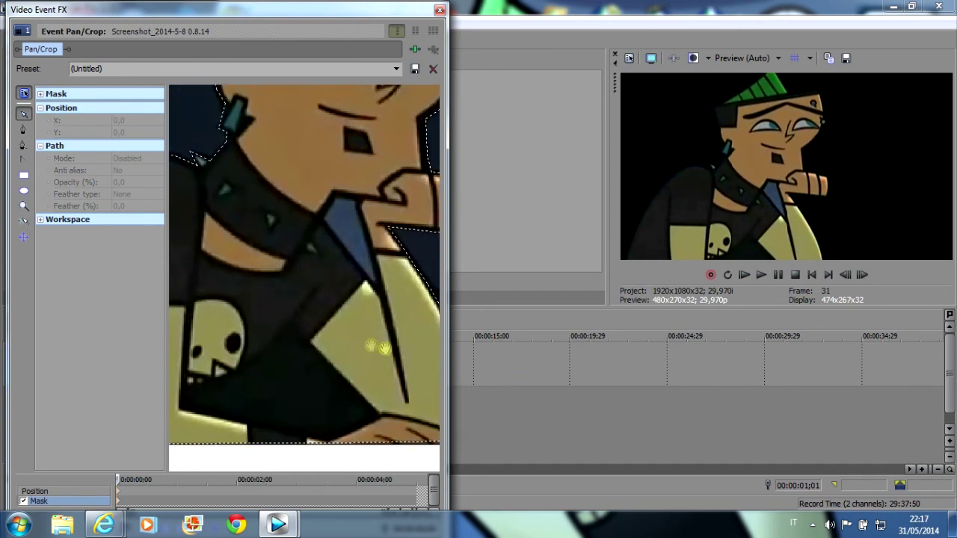
pyautogui.moveTo(335, 331); pyautogui.dragTo(343, 306)
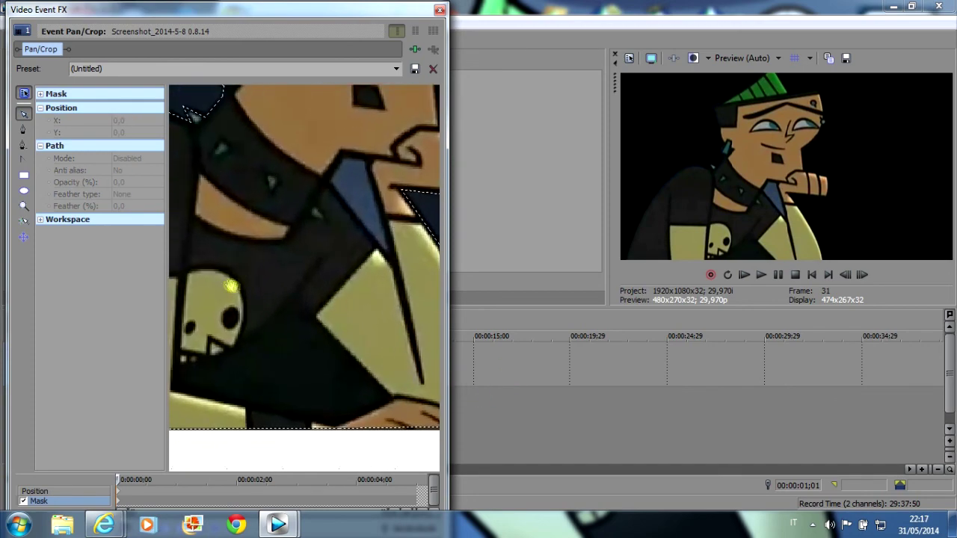
pyautogui.moveTo(231, 287); pyautogui.dragTo(284, 263)
pyautogui.click(24, 129)
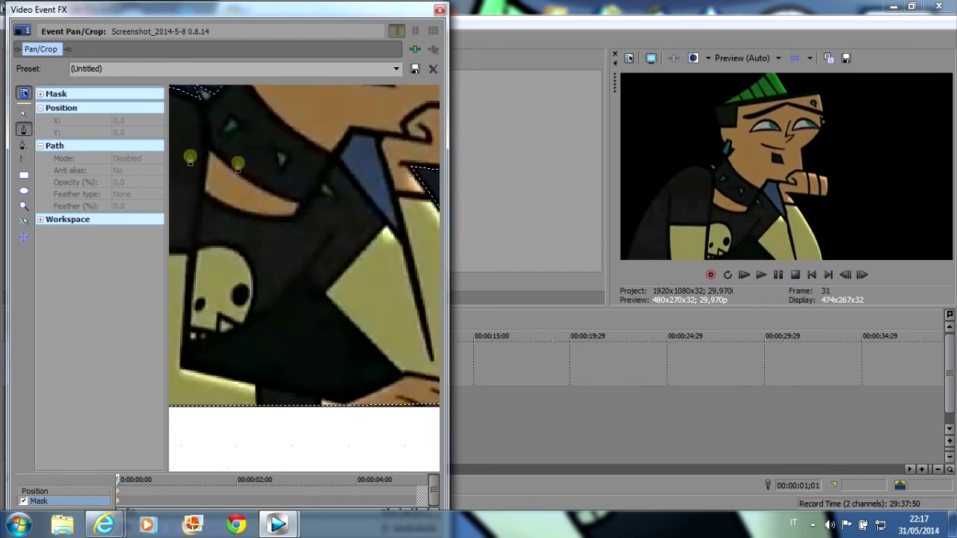
pyautogui.click(337, 157)
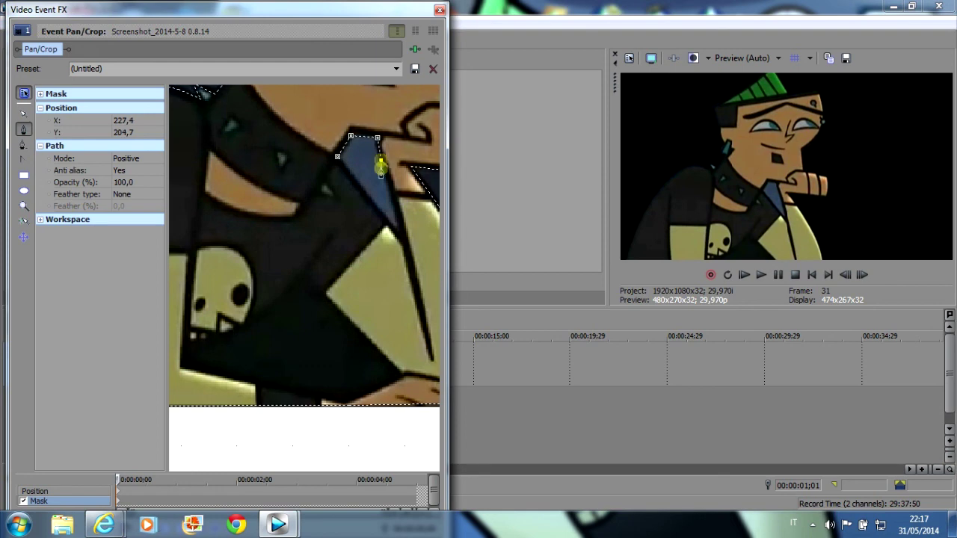
pyautogui.click(389, 184)
pyautogui.click(400, 230)
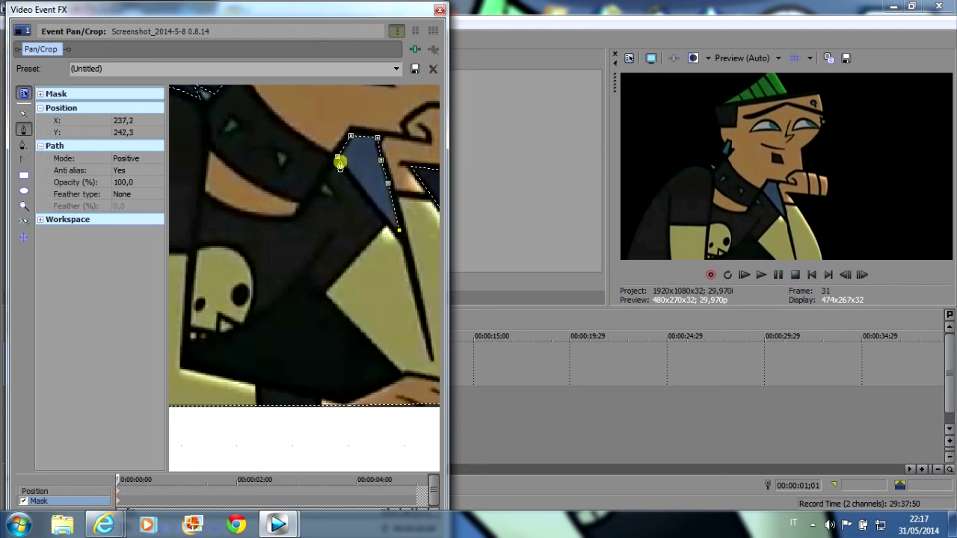
pyautogui.click(338, 160)
pyautogui.click(133, 159)
pyautogui.click(145, 180)
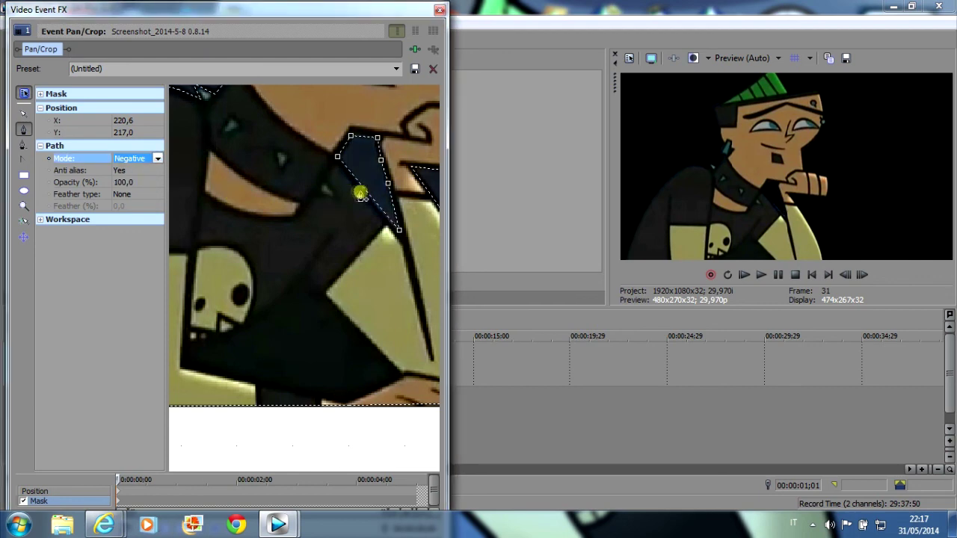
# Add anchor points along the lower edge of the negative path and fit them to the gap beside the sleeve
pyautogui.click(23, 114)
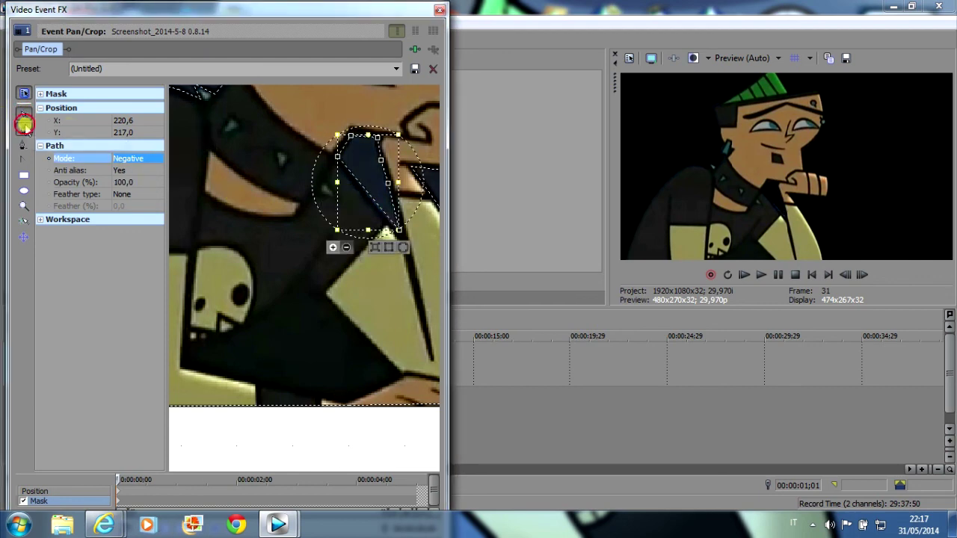
pyautogui.click(23, 129)
pyautogui.moveTo(380, 206); pyautogui.dragTo(374, 204)
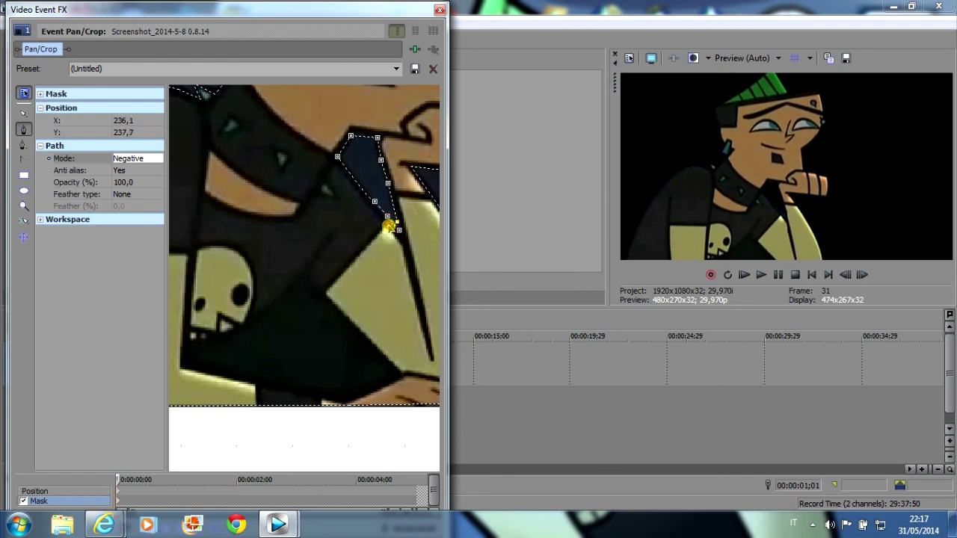
pyautogui.click(399, 229)
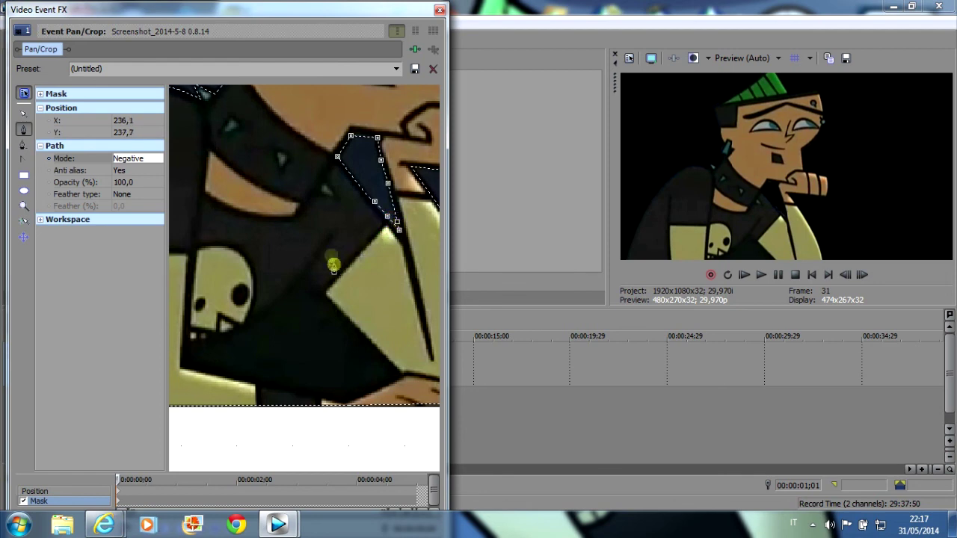
# Trace a closed mask path around the dark background gap between the shirt's skull print, the bent arm and the lower forearm
pyautogui.click(301, 275)
pyautogui.click(290, 291)
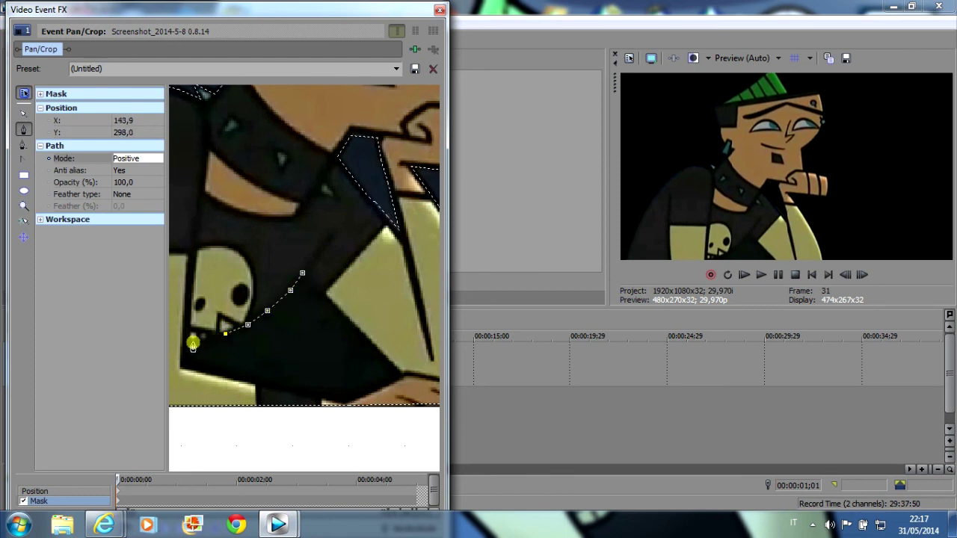
pyautogui.click(187, 365)
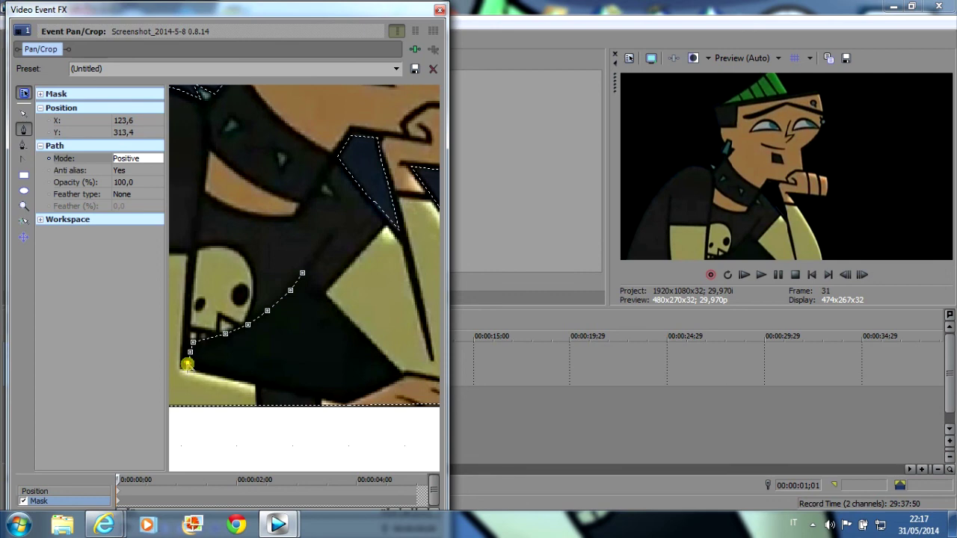
pyautogui.click(246, 382)
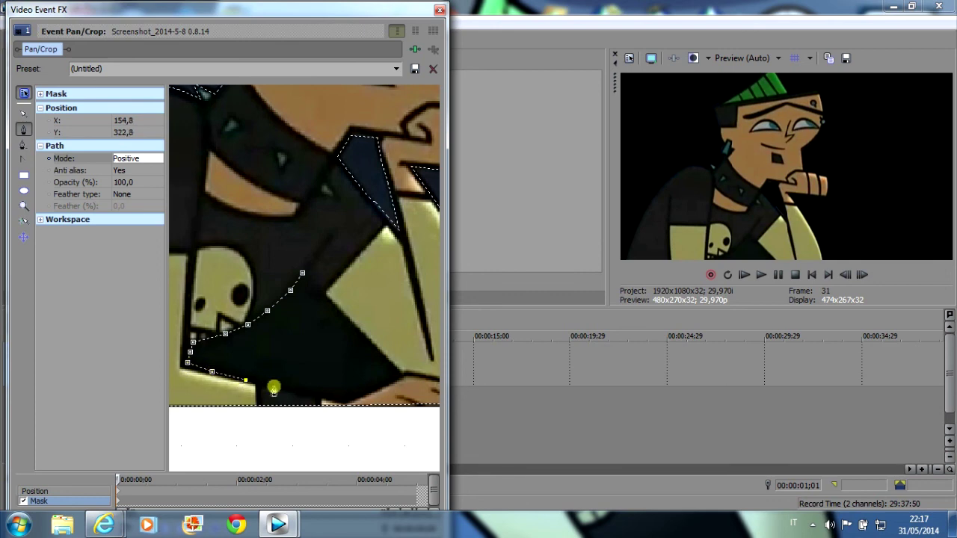
pyautogui.click(279, 389)
pyautogui.click(311, 395)
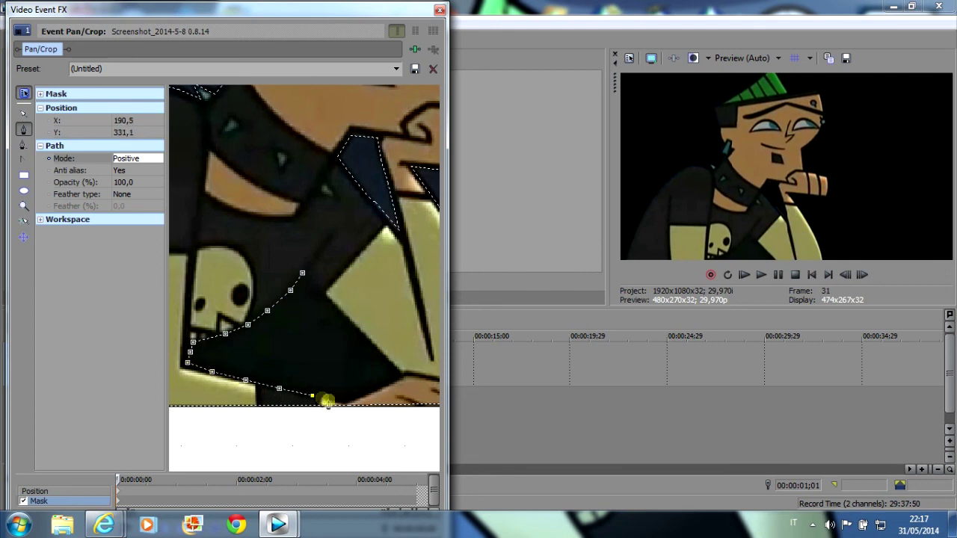
pyautogui.click(344, 400)
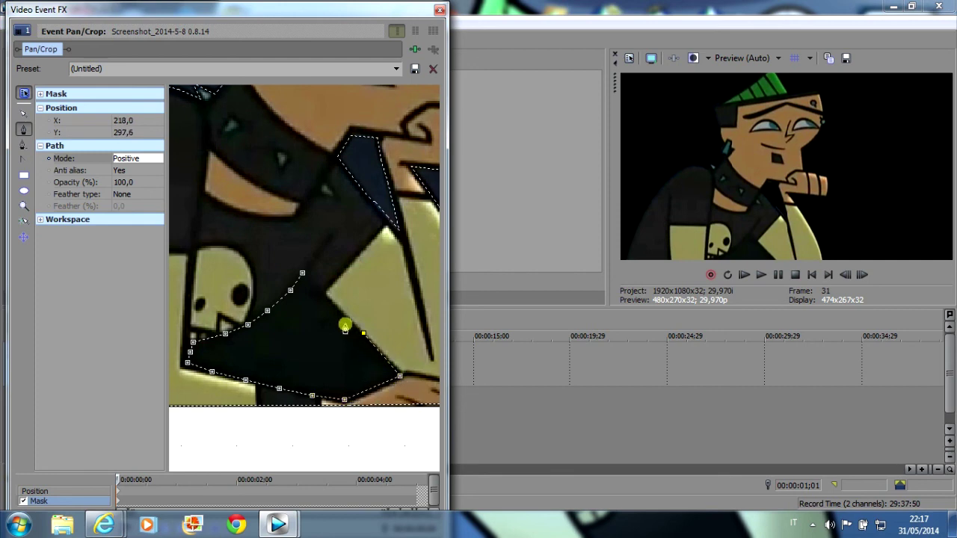
pyautogui.click(338, 311)
pyautogui.click(302, 273)
# Set the new mask path's mode to Negative and close the event's pan/crop settings
pyautogui.click(129, 163)
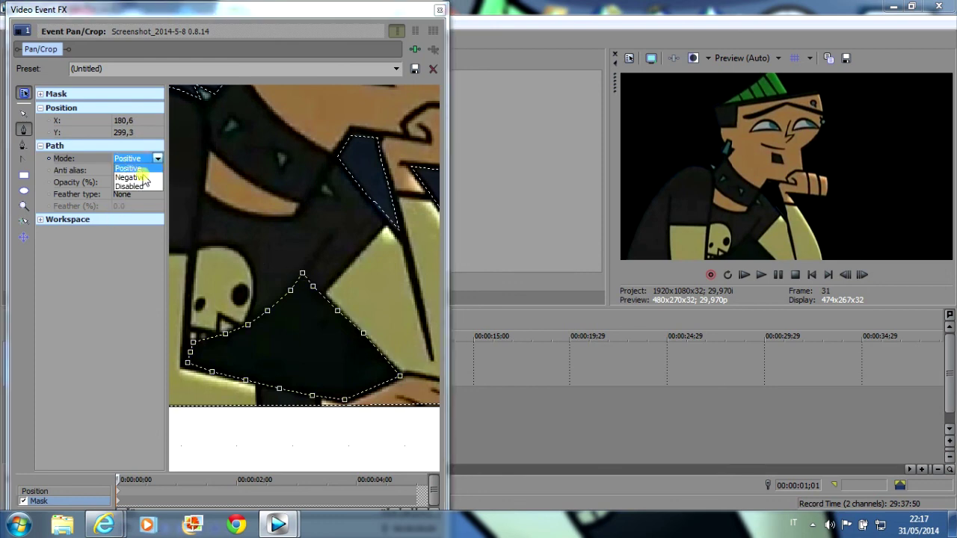
pyautogui.click(142, 180)
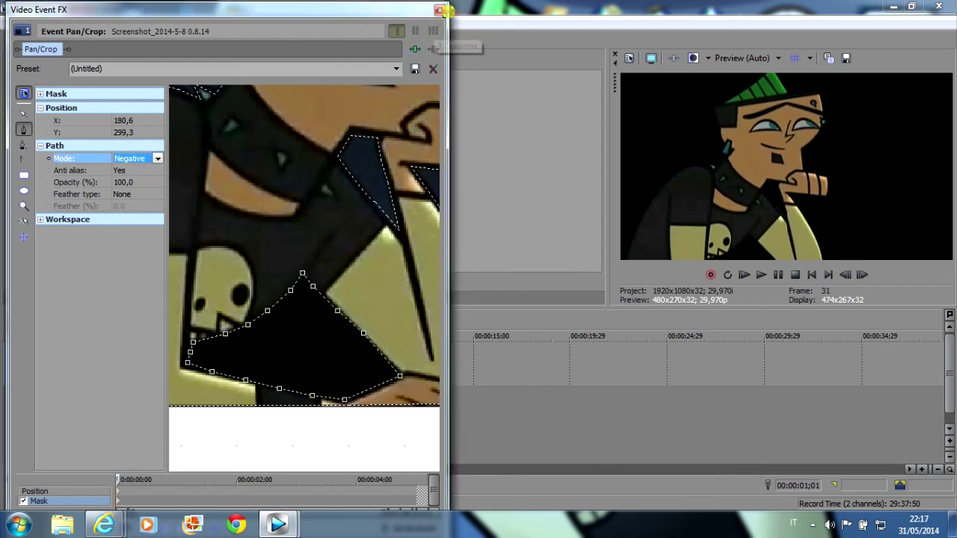
pyautogui.click(439, 11)
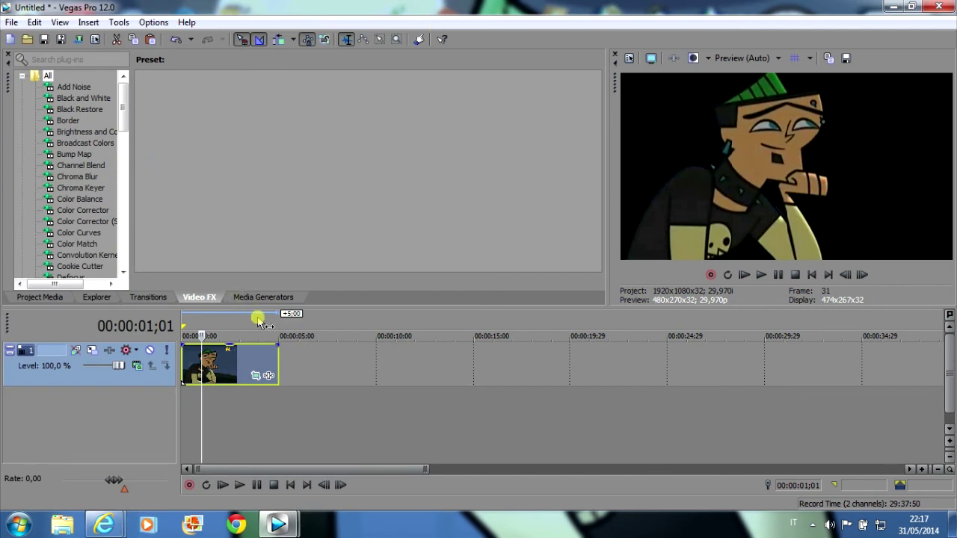
# Return the playhead to the timeline start and add an empty video track beneath the masked character track
pyautogui.click(187, 318)
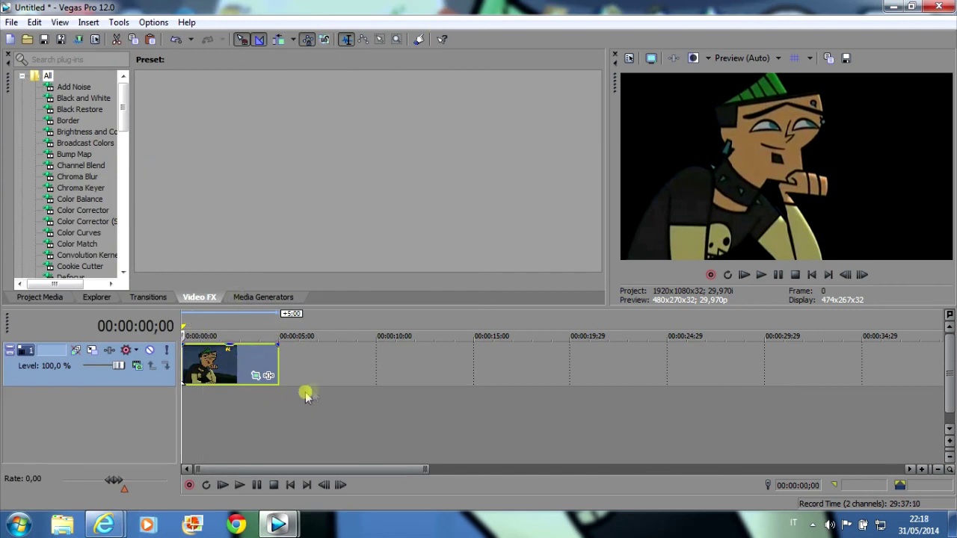
pyautogui.click(309, 365)
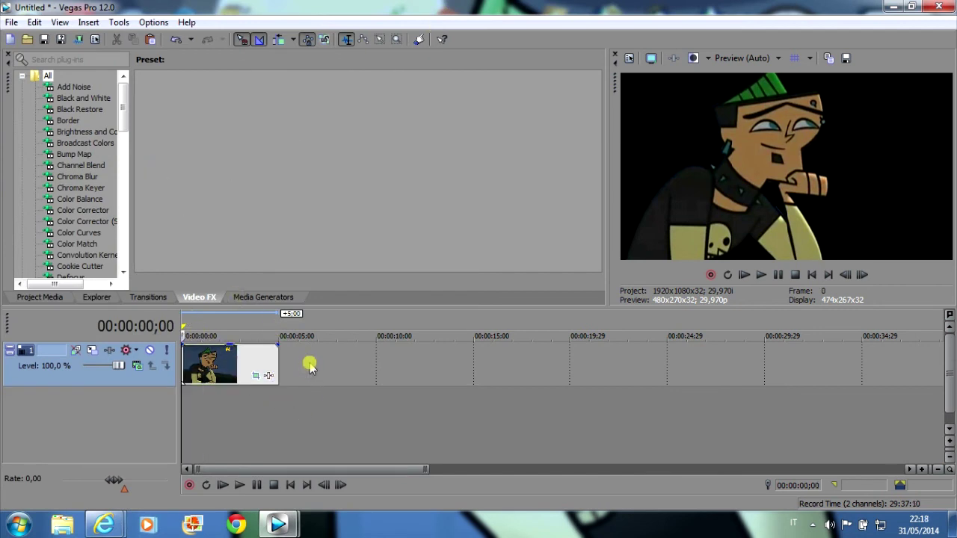
pyautogui.rightClick(310, 364)
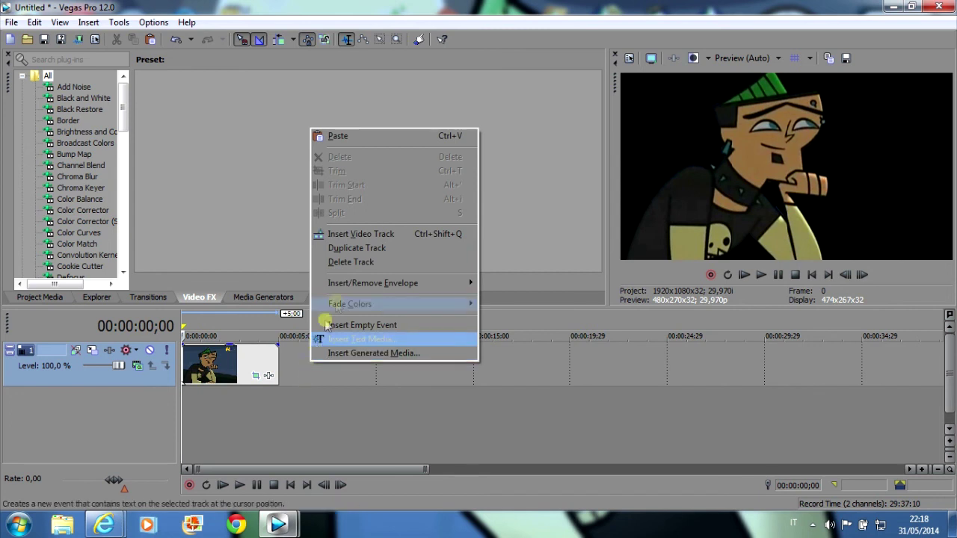
pyautogui.click(360, 234)
pyautogui.moveTo(53, 344); pyautogui.dragTo(60, 426)
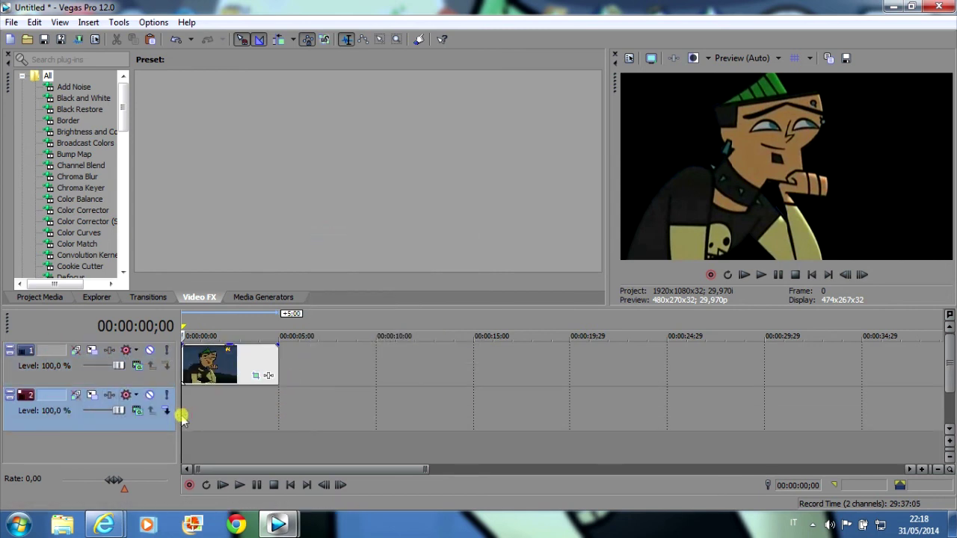
# Import the purple sparkle video from the Sparkles + Masks folder onto the lower track
pyautogui.click(27, 39)
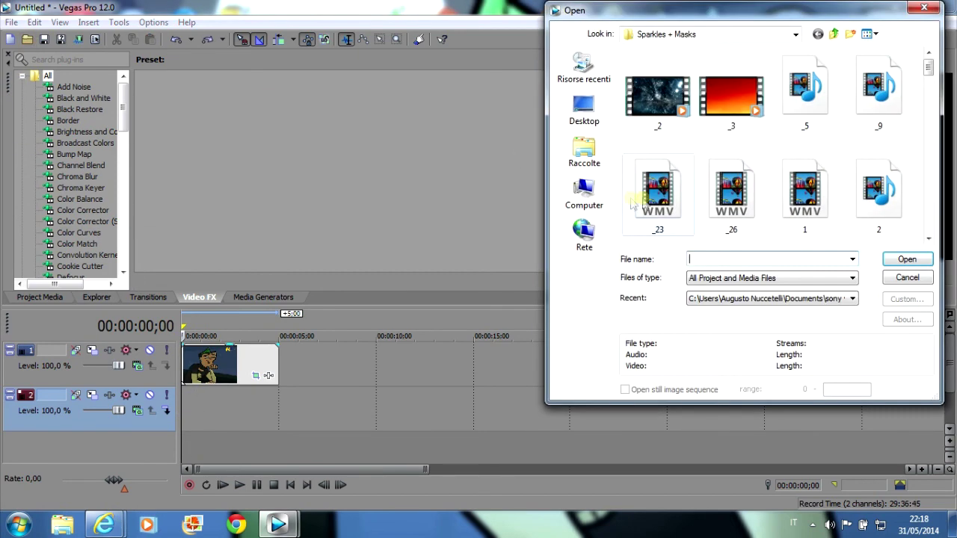
pyautogui.moveTo(930, 69); pyautogui.dragTo(925, 82)
pyautogui.moveTo(928, 83); pyautogui.dragTo(925, 99)
pyautogui.doubleClick(804, 87)
pyautogui.click(591, 220)
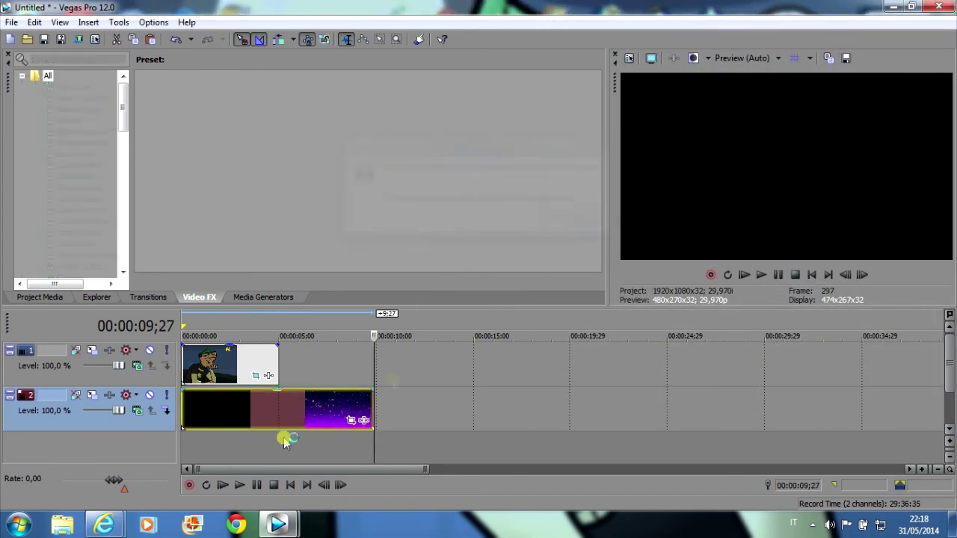
# Preview the character over the sparkle background and trim the black opening off the sparkle clip, keeping it at the timeline start
pyautogui.click(284, 404)
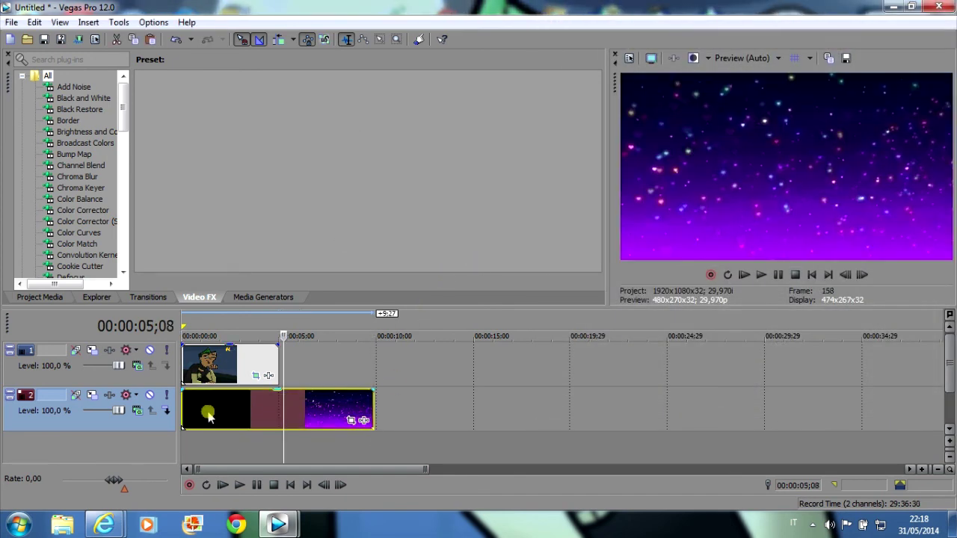
pyautogui.click(187, 407)
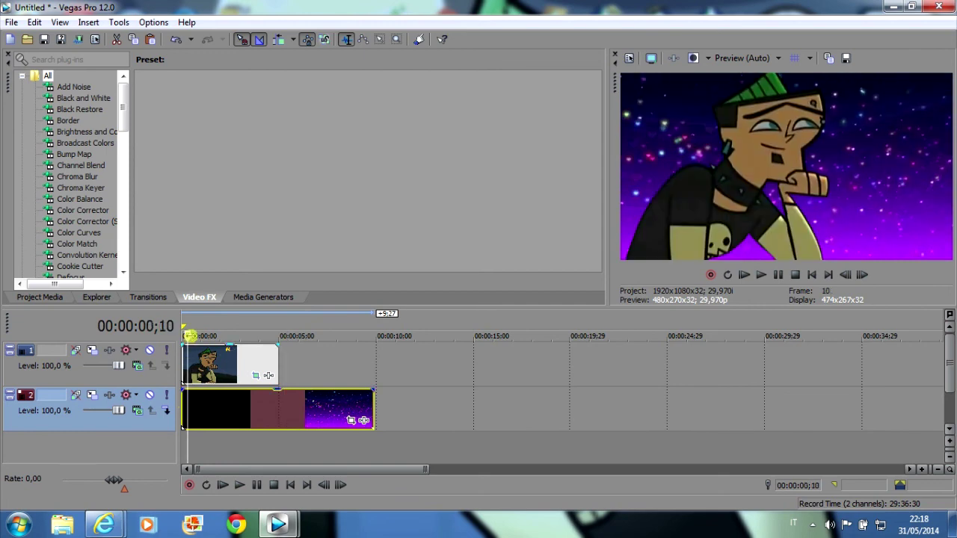
pyautogui.press('space')
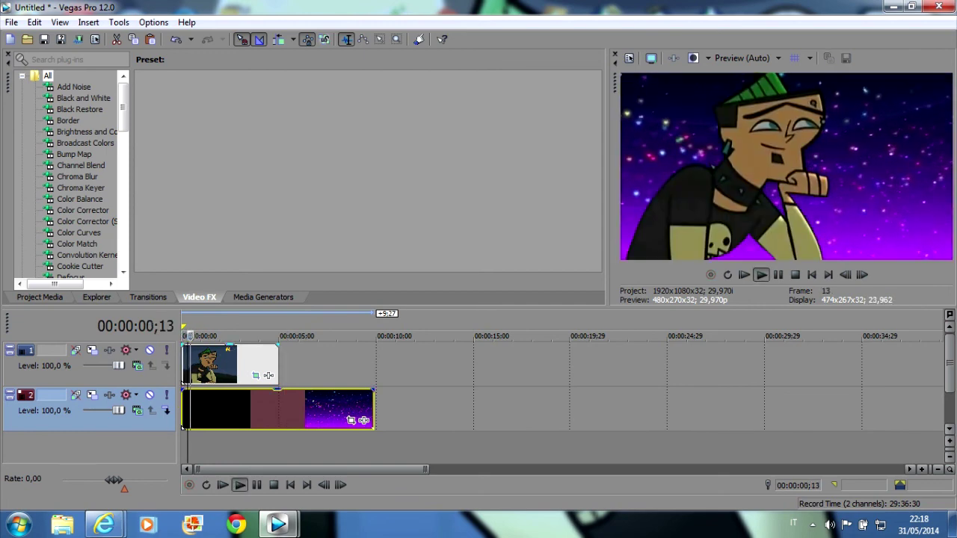
pyautogui.click(194, 432)
pyautogui.moveTo(185, 417); pyautogui.dragTo(232, 424)
# Split the sparkle clip at 00:00:05;00, where the character clip ends, and delete the remainder
pyautogui.click(276, 324)
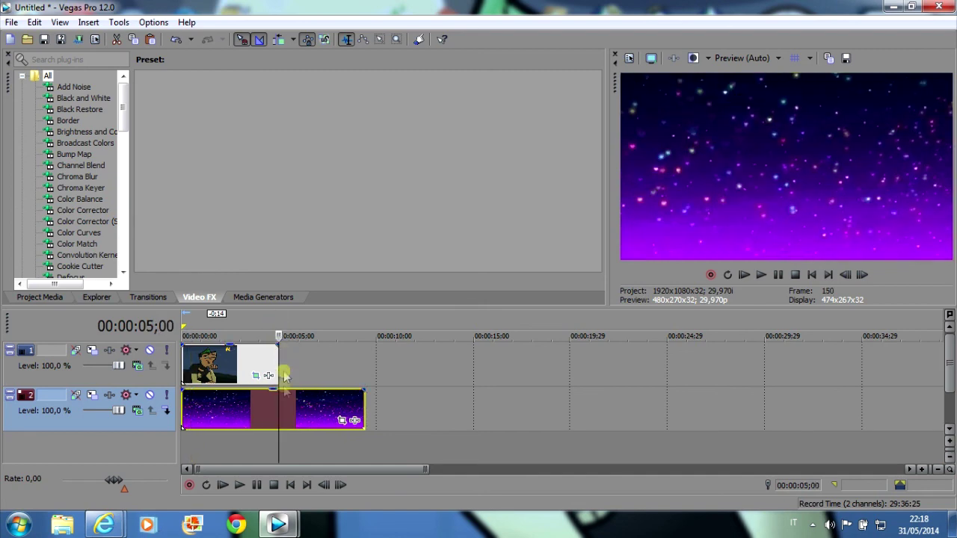
pyautogui.press('s')
pyautogui.rightClick(290, 416)
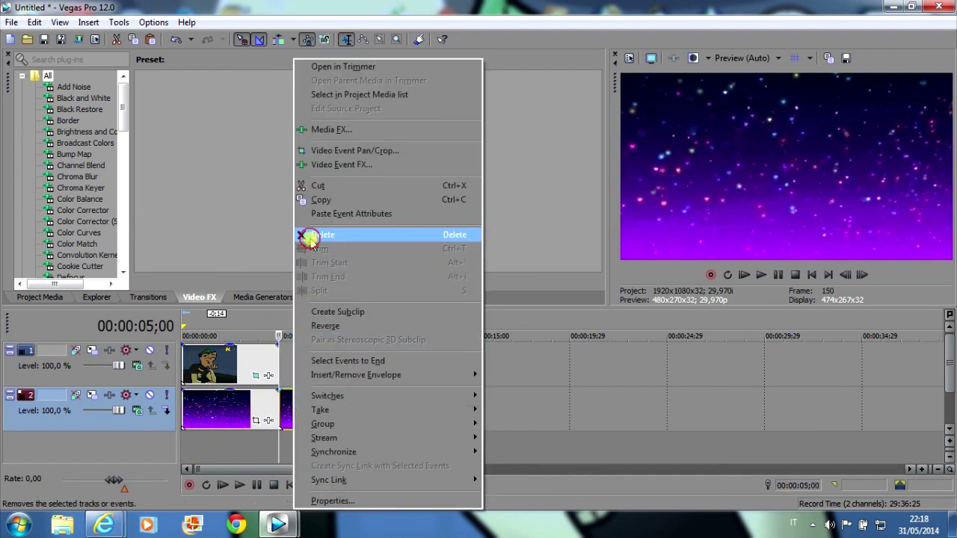
pyautogui.click(322, 234)
# Reframe the character event in pan/crop to 553,0 by 311,0, centred at X 307,0 and Y 174,0
pyautogui.click(213, 335)
pyautogui.click(255, 377)
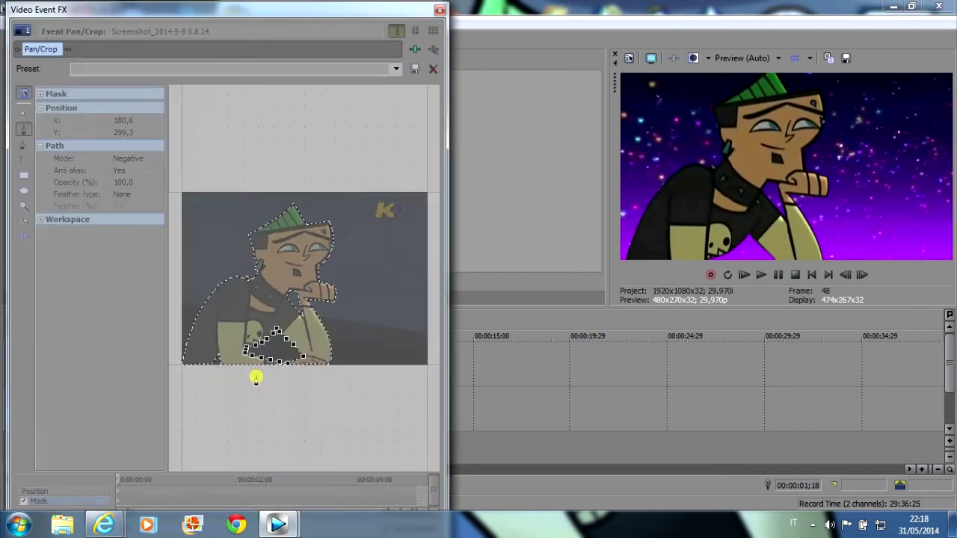
pyautogui.click(66, 491)
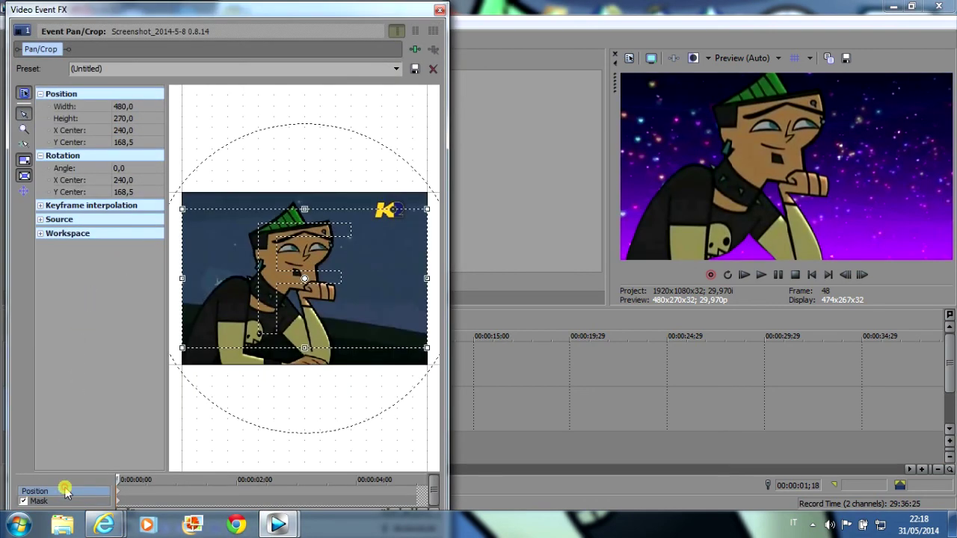
pyautogui.moveTo(360, 281); pyautogui.dragTo(381, 279)
pyautogui.moveTo(327, 209); pyautogui.dragTo(334, 191)
pyautogui.moveTo(337, 256); pyautogui.dragTo(356, 258)
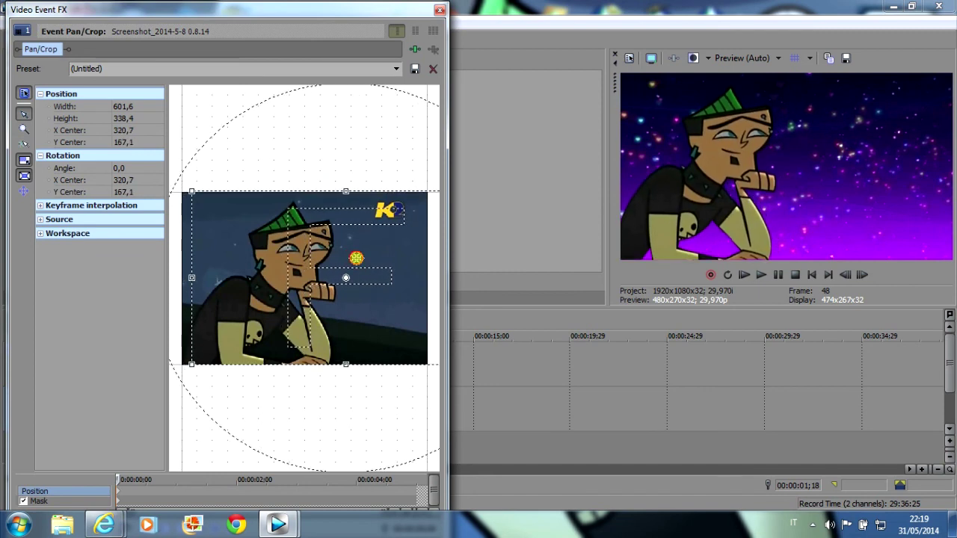
pyautogui.moveTo(360, 193); pyautogui.dragTo(359, 244)
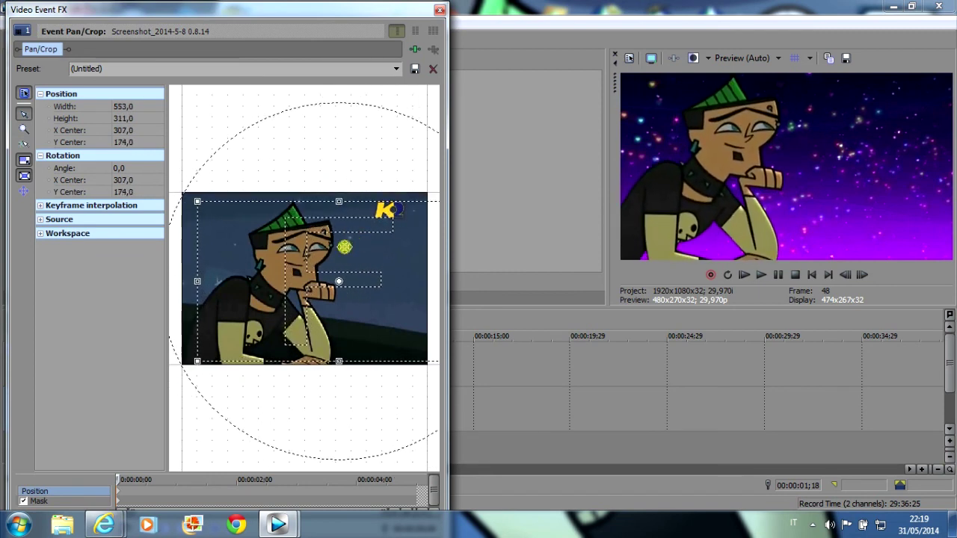
pyautogui.click(439, 10)
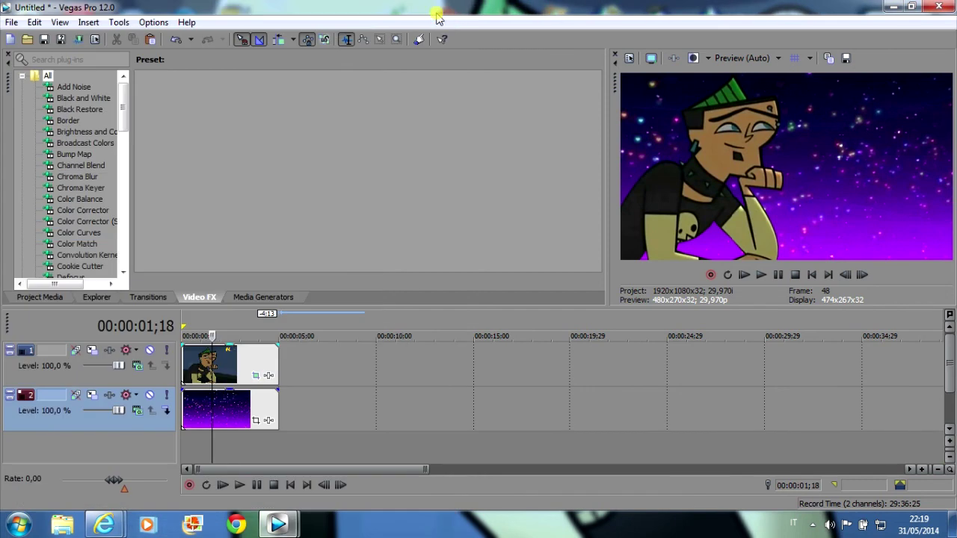
# Insert an empty video track above the masked character track
pyautogui.click(279, 324)
pyautogui.rightClick(311, 357)
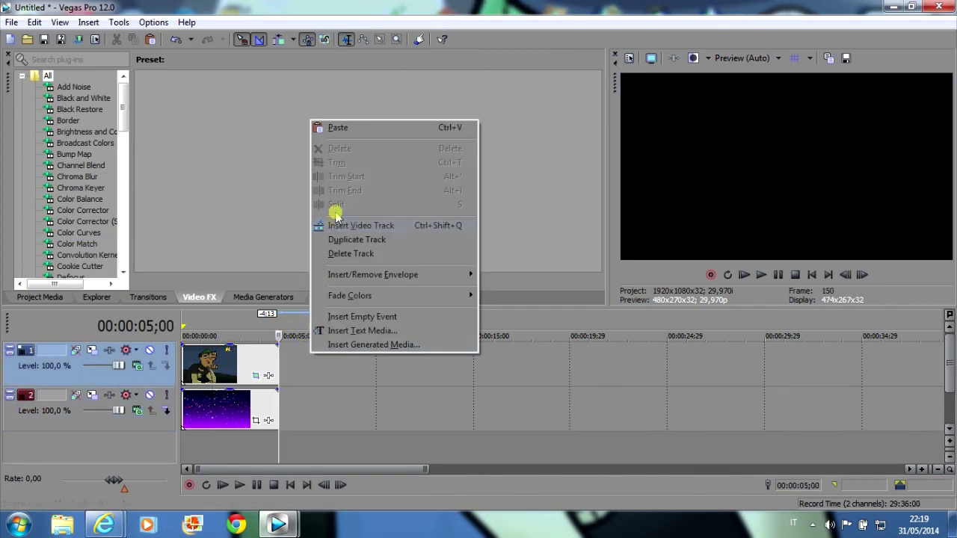
pyautogui.click(351, 226)
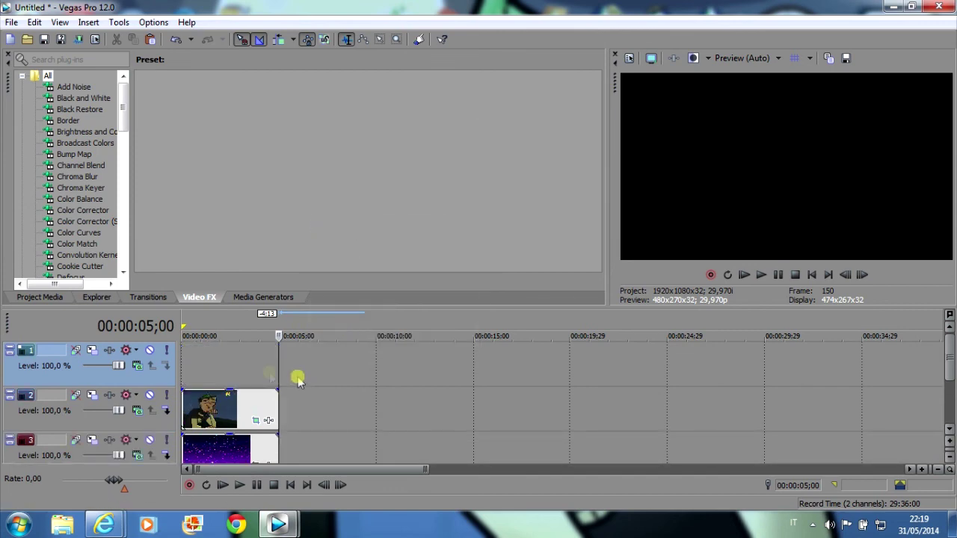
# Import "A Tutto Reality_ AZIONE! - Sfida strappalacrime" from Video da YouTube at the start of the top track and delete its audio track
pyautogui.click(187, 320)
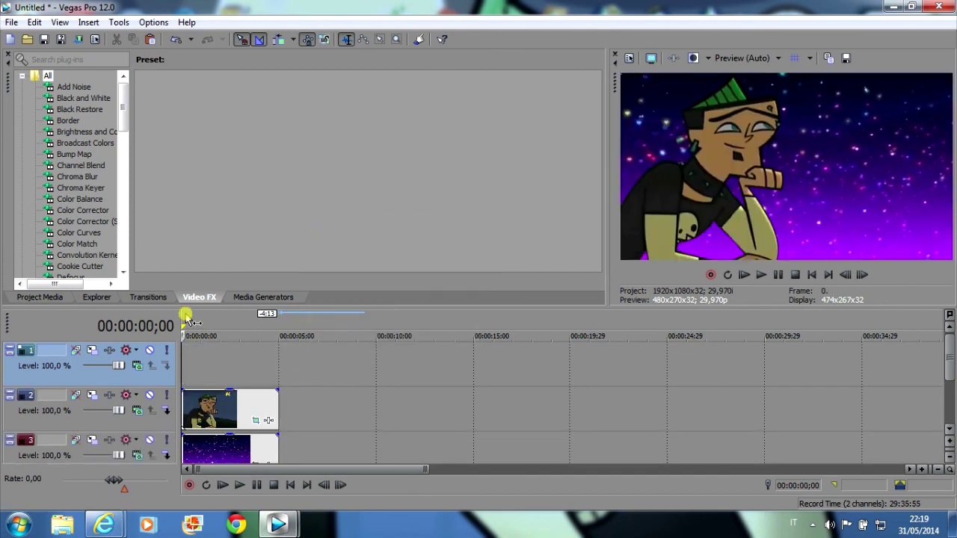
pyautogui.click(27, 40)
pyautogui.click(585, 152)
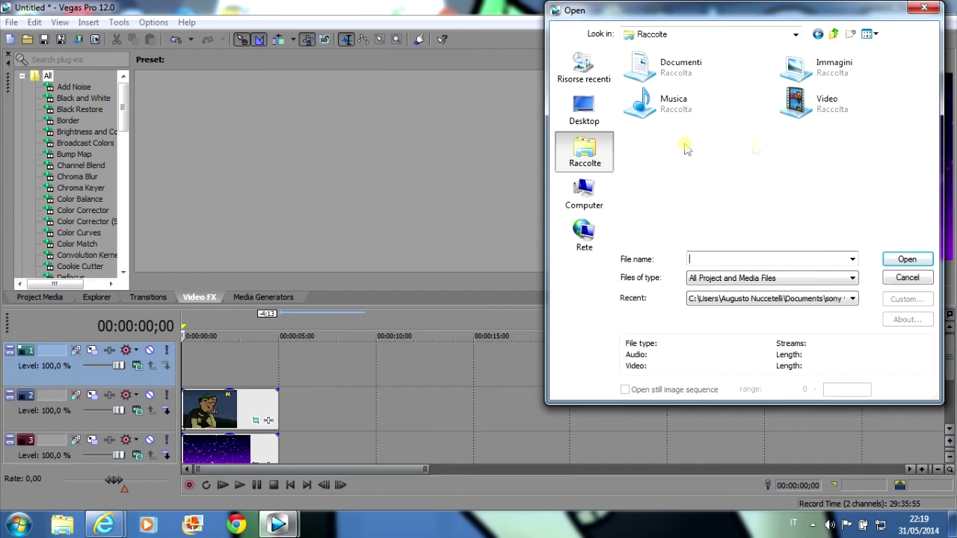
pyautogui.doubleClick(820, 107)
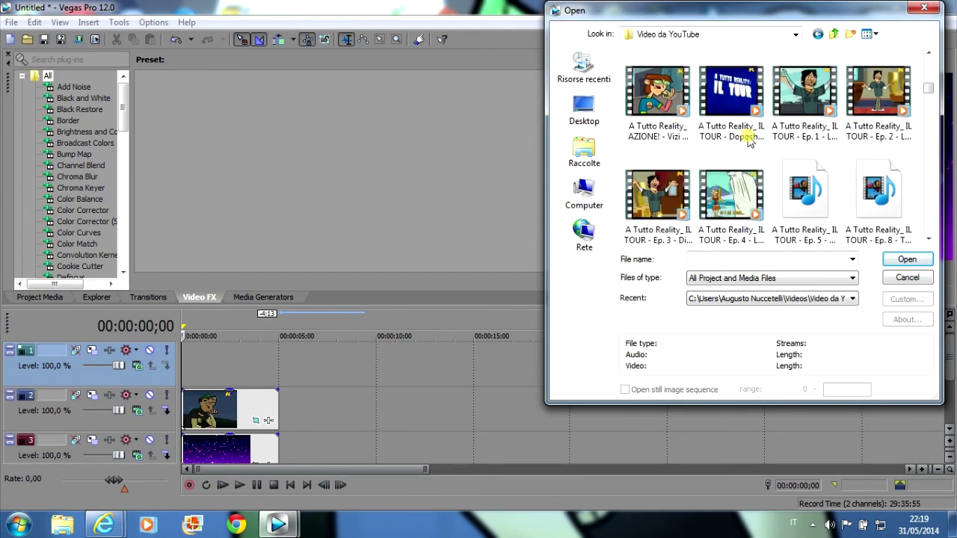
pyautogui.doubleClick(878, 89)
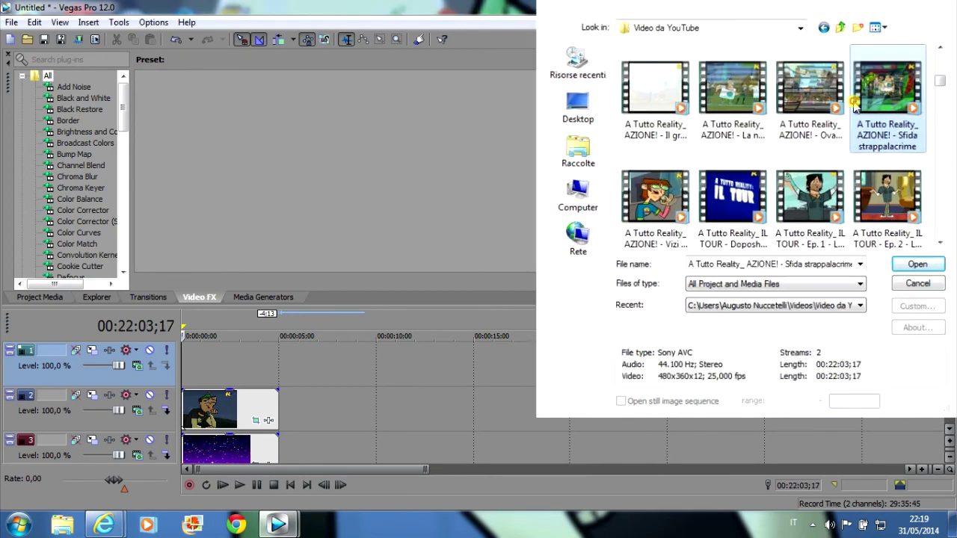
pyautogui.rightClick(60, 396)
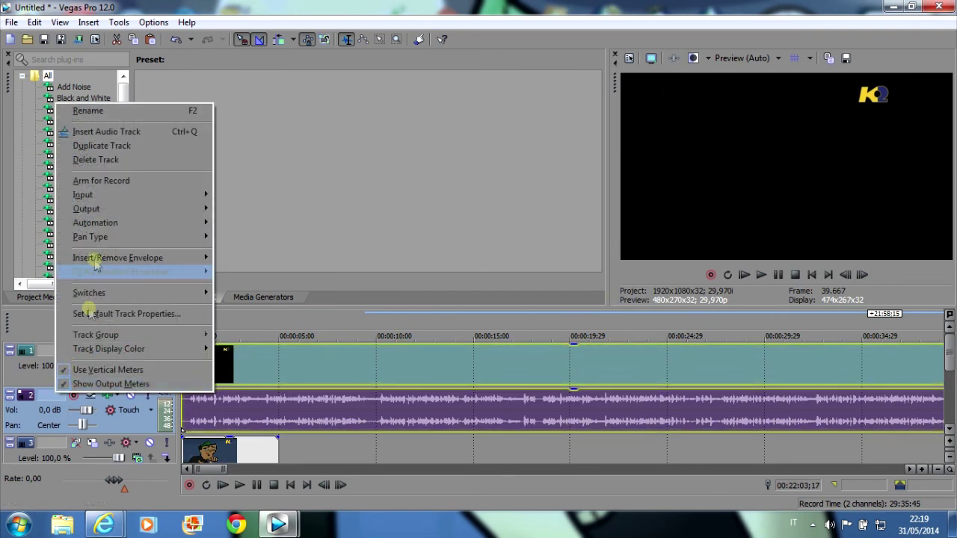
pyautogui.click(135, 160)
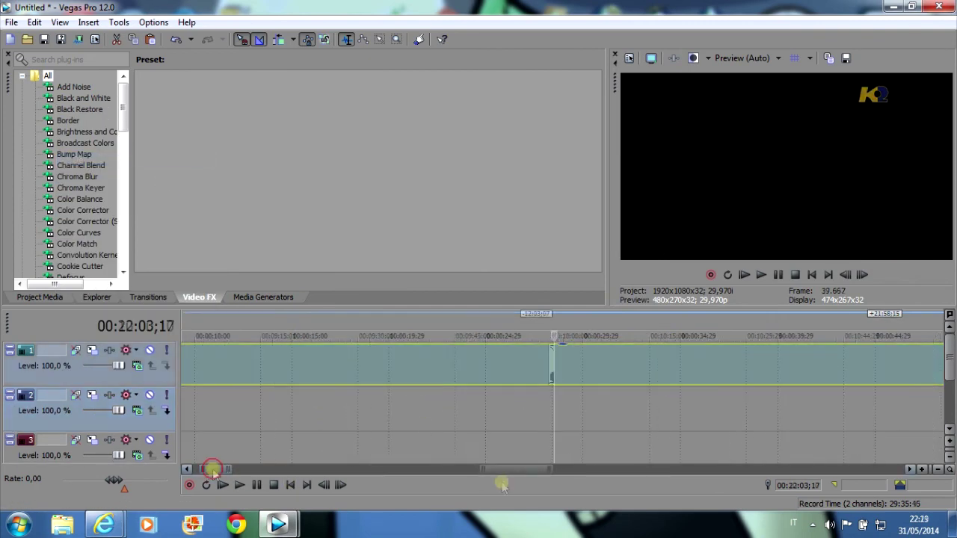
# Move the three short excerpts cut from the episode to the start of the top track, placed one after another
pyautogui.moveTo(214, 466); pyautogui.dragTo(308, 457)
pyautogui.moveTo(399, 361); pyautogui.dragTo(43, 353)
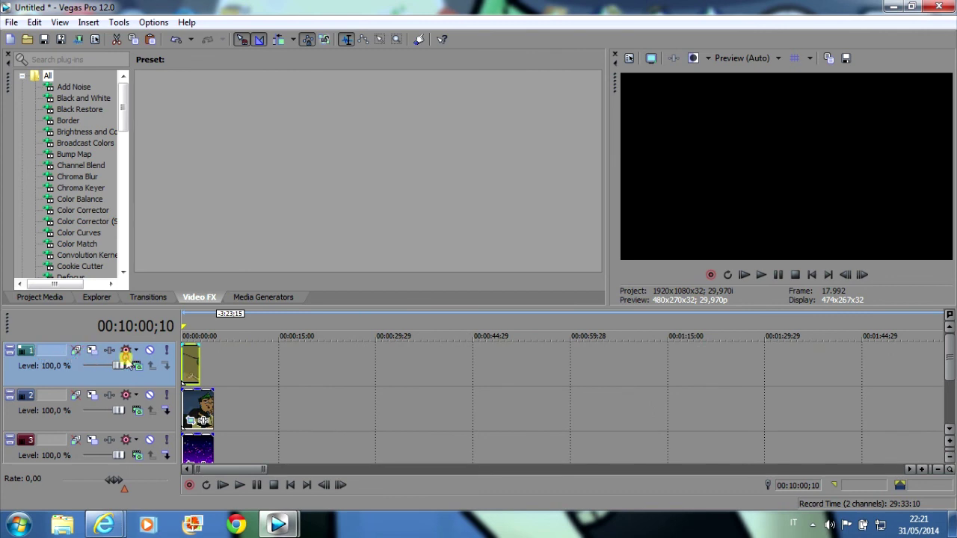
pyautogui.moveTo(242, 472); pyautogui.dragTo(378, 452)
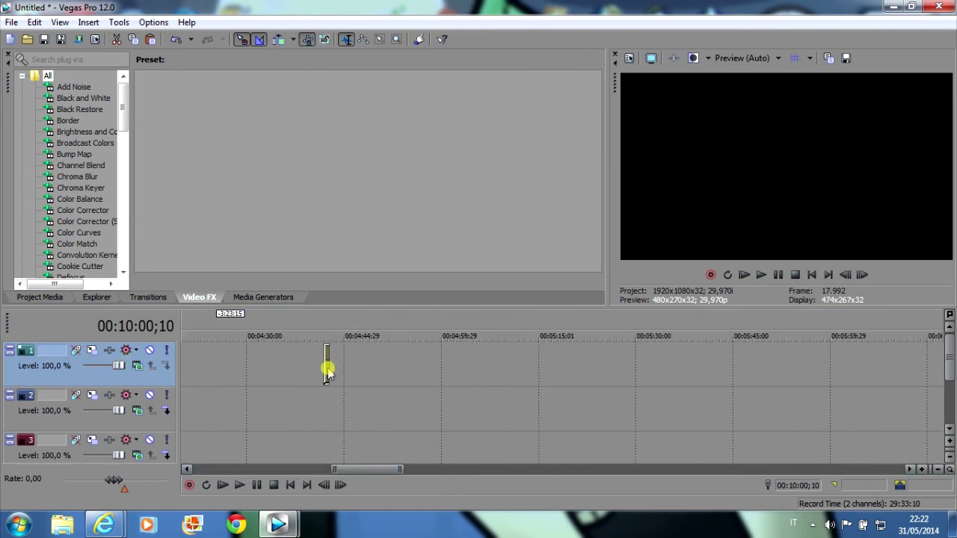
pyautogui.moveTo(327, 370); pyautogui.dragTo(203, 374)
pyautogui.click(218, 472)
pyautogui.moveTo(219, 468); pyautogui.dragTo(500, 465)
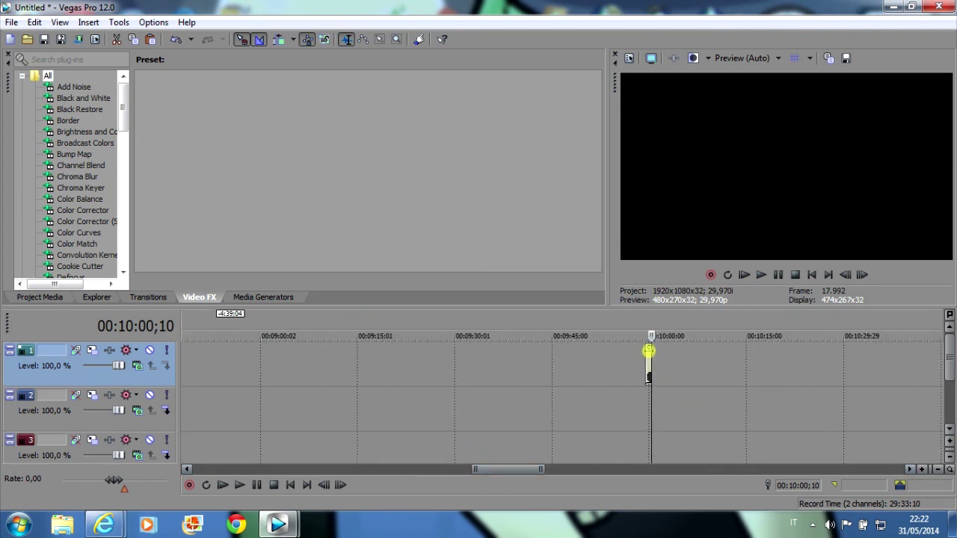
pyautogui.scroll(-2, 649, 361)
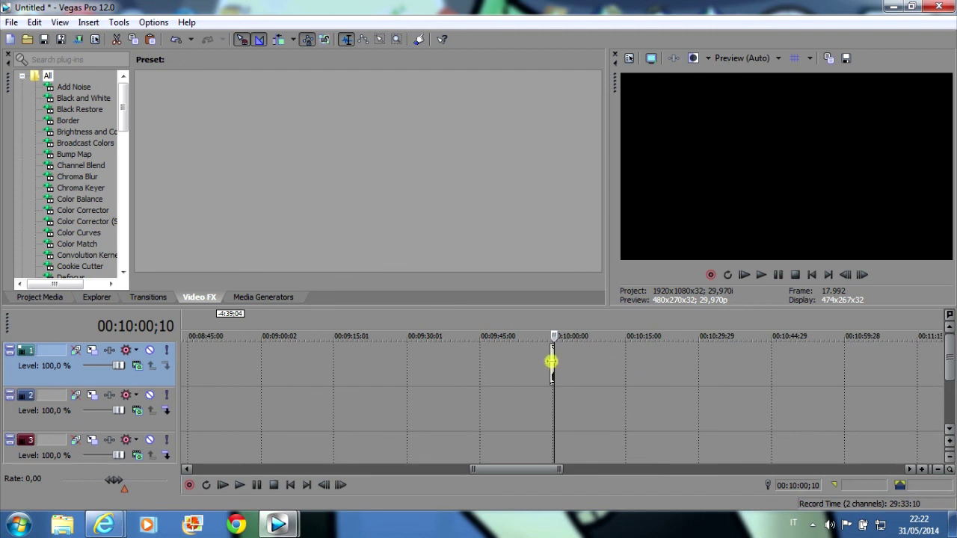
pyautogui.scroll(3, 552, 359)
pyautogui.moveTo(544, 359)
pyautogui.mouseDown()
pyautogui.moveTo(373, 345)
pyautogui.moveTo(3, 372)
pyautogui.moveTo(187, 394)
pyautogui.moveTo(64, 391)
pyautogui.moveTo(299, 365)
pyautogui.moveTo(261, 368)
pyautogui.mouseUp()
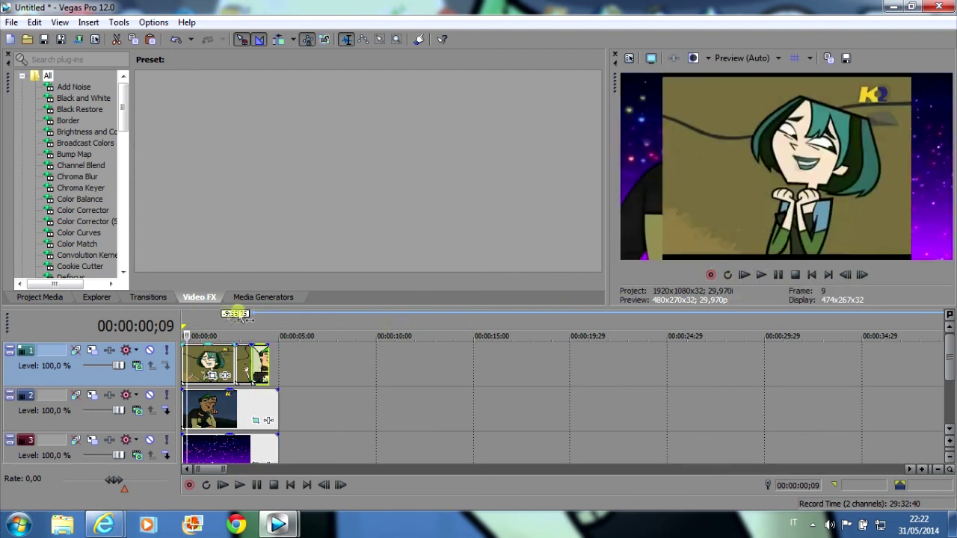
# Play the composite from the start and shift the third excerpt 14 frames later so it ends with the clips below
pyautogui.click(185, 318)
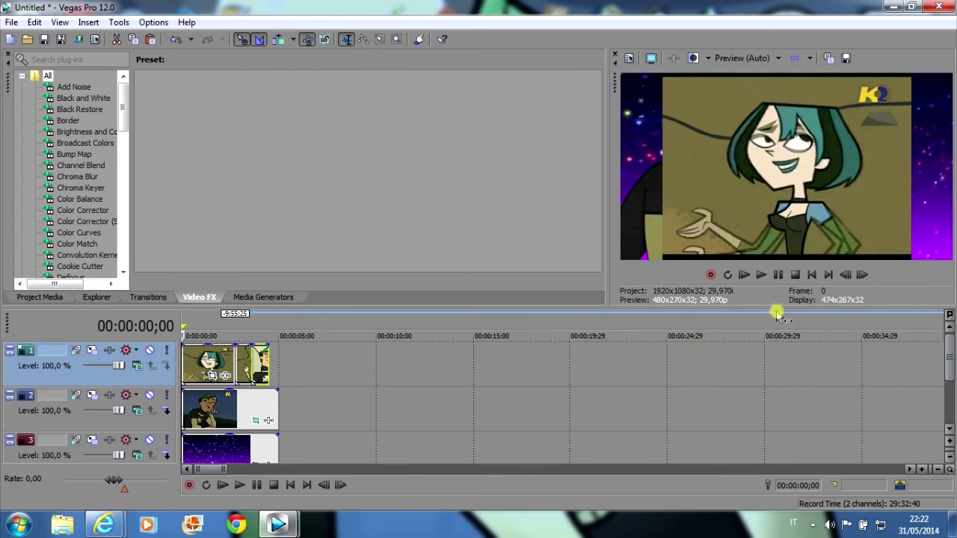
pyautogui.click(764, 276)
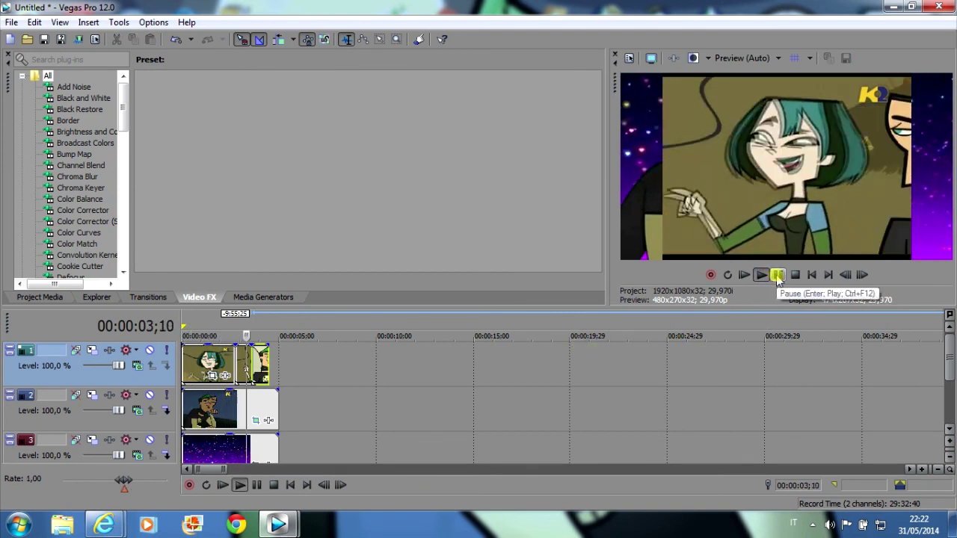
pyautogui.click(777, 276)
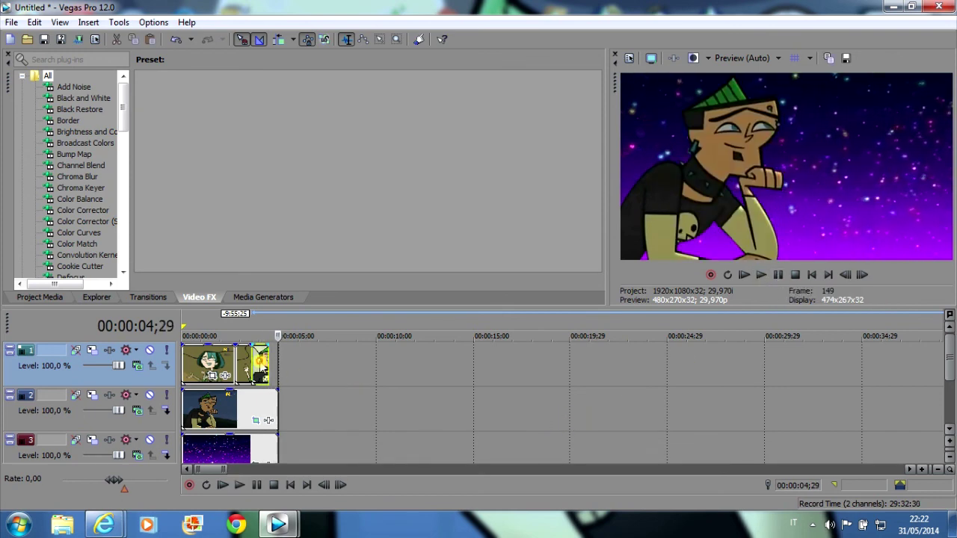
pyautogui.moveTo(256, 363); pyautogui.dragTo(267, 363)
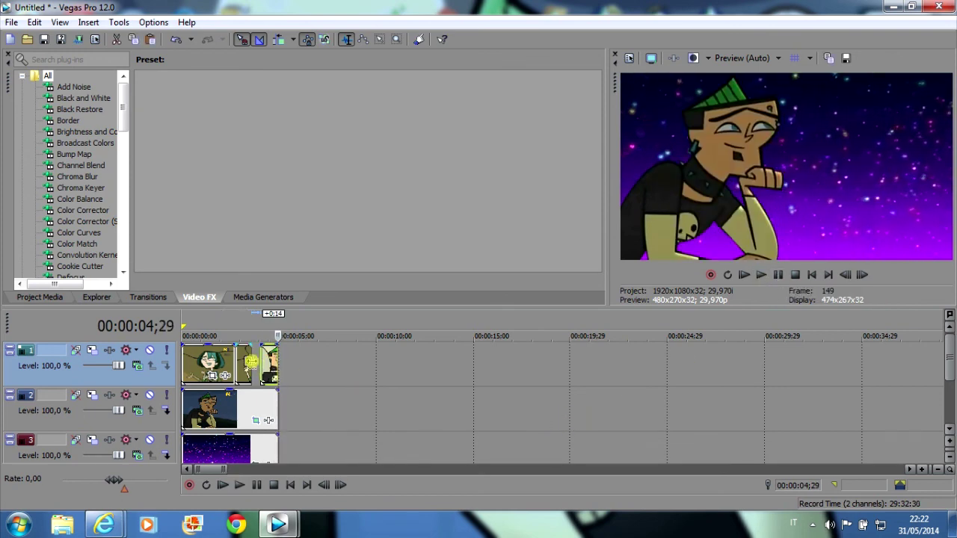
# Match the first excerpt's pan/crop to the output aspect and enlarge it to 1.243,6 by 699,5, centred at X -58,2 and Y 253,8
pyautogui.click(199, 364)
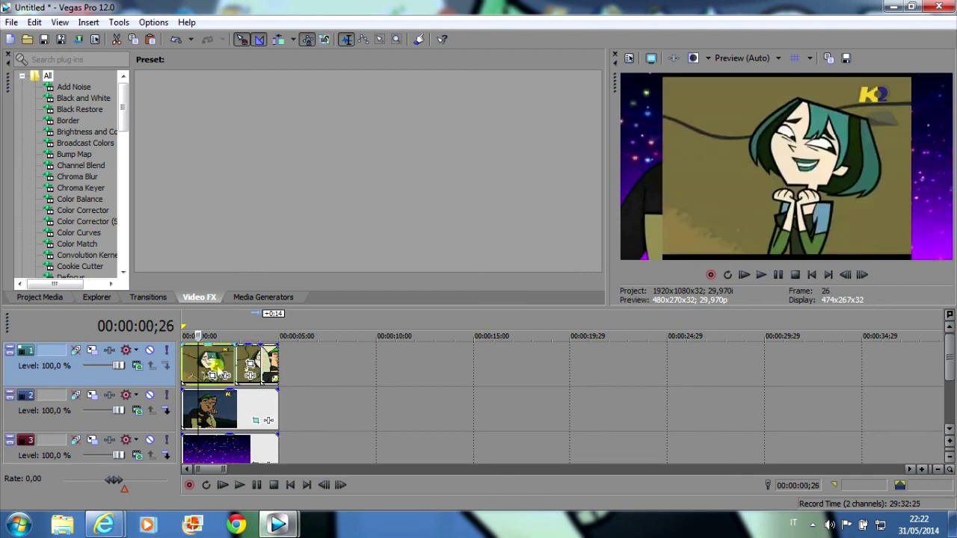
pyautogui.click(222, 375)
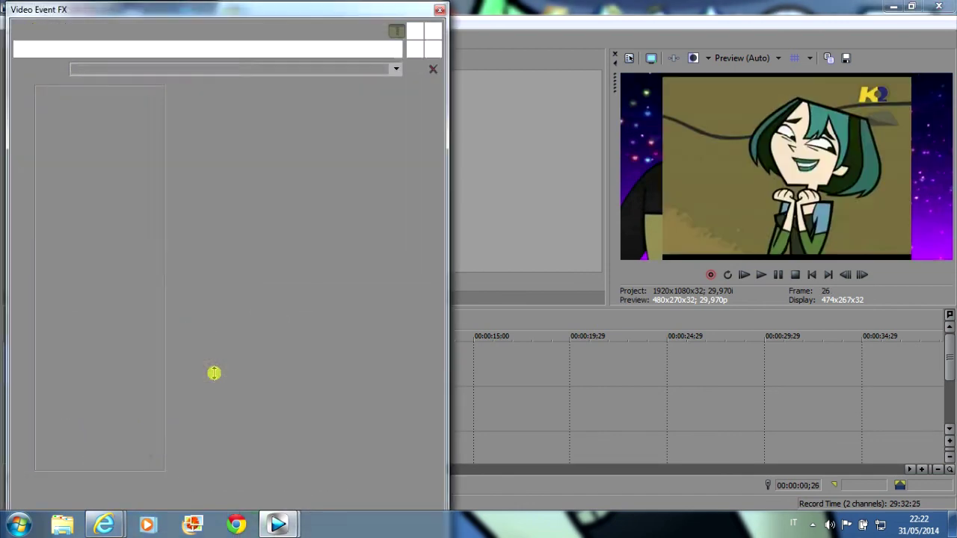
pyautogui.rightClick(317, 292)
pyautogui.click(355, 354)
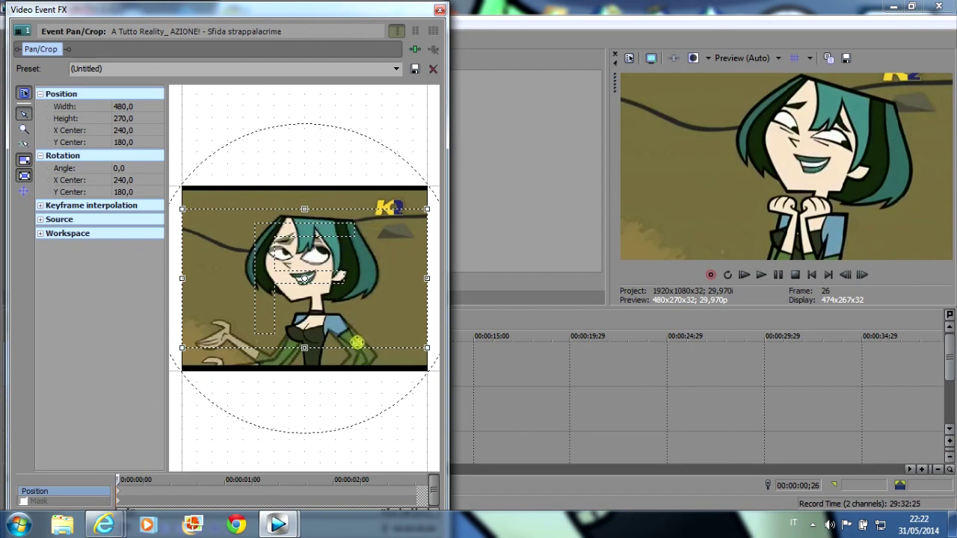
pyautogui.moveTo(306, 212); pyautogui.dragTo(333, 143)
pyautogui.scroll(-4, 334, 143)
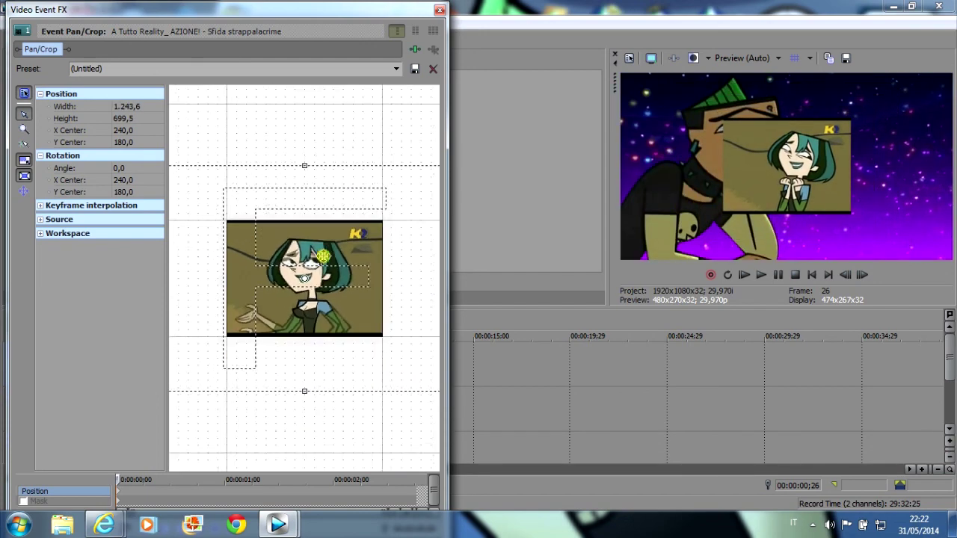
pyautogui.moveTo(328, 262); pyautogui.dragTo(276, 284)
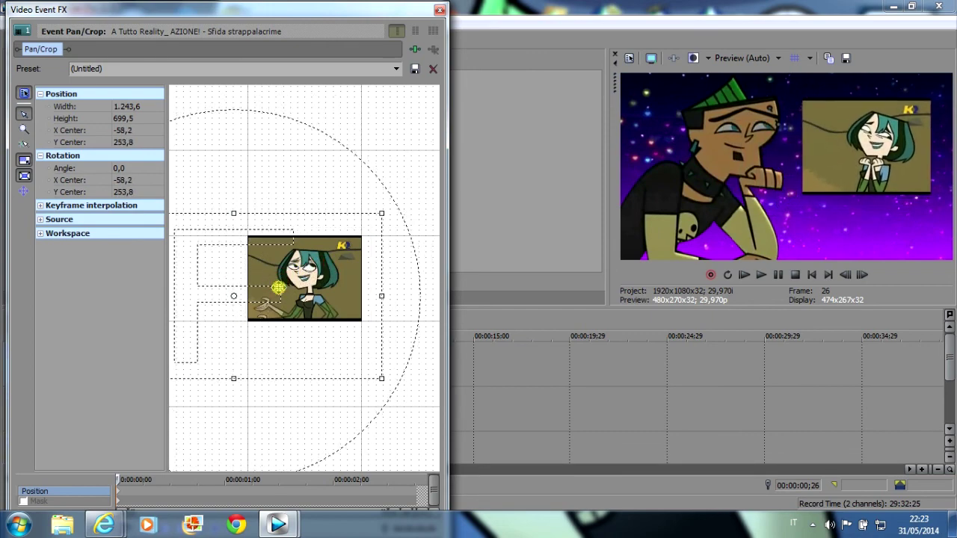
pyautogui.click(441, 10)
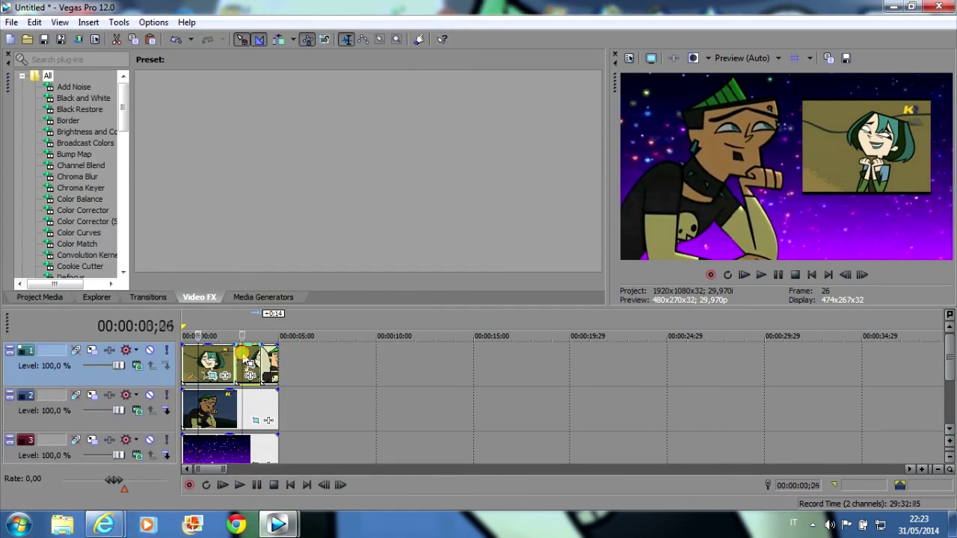
# Match the second excerpt's pan/crop frame to the output aspect
pyautogui.click(242, 374)
pyautogui.click(251, 368)
pyautogui.rightClick(289, 277)
pyautogui.click(330, 360)
pyautogui.rightClick(320, 292)
pyautogui.press('Escape')
# Enlarge the second excerpt's pan/crop frame to 1.242,5 by 698,9, place its picture beside the character, and play across the cut from 00:00:02;08
pyautogui.scroll(-5, 299, 281)
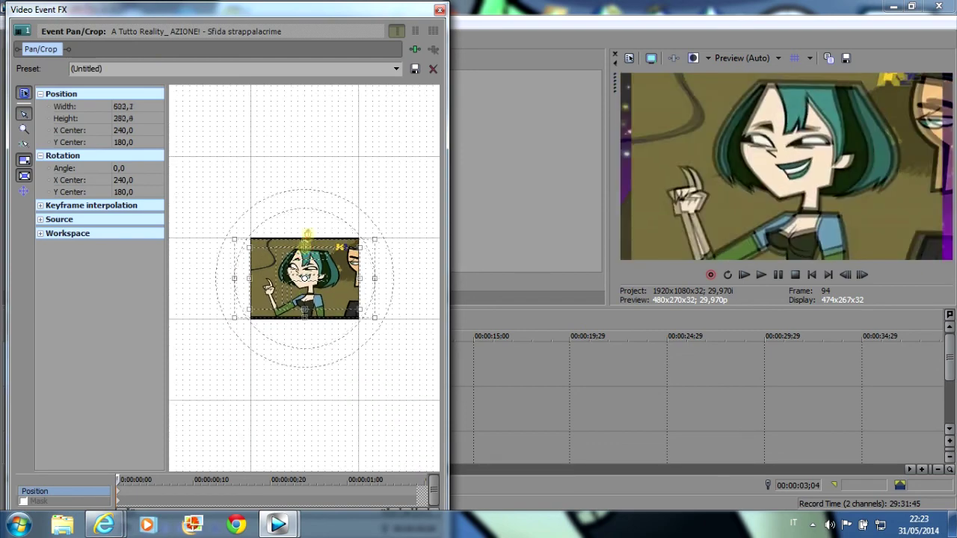
pyautogui.moveTo(306, 238); pyautogui.dragTo(310, 203)
pyautogui.moveTo(318, 263); pyautogui.dragTo(257, 281)
pyautogui.moveTo(243, 221); pyautogui.dragTo(240, 218)
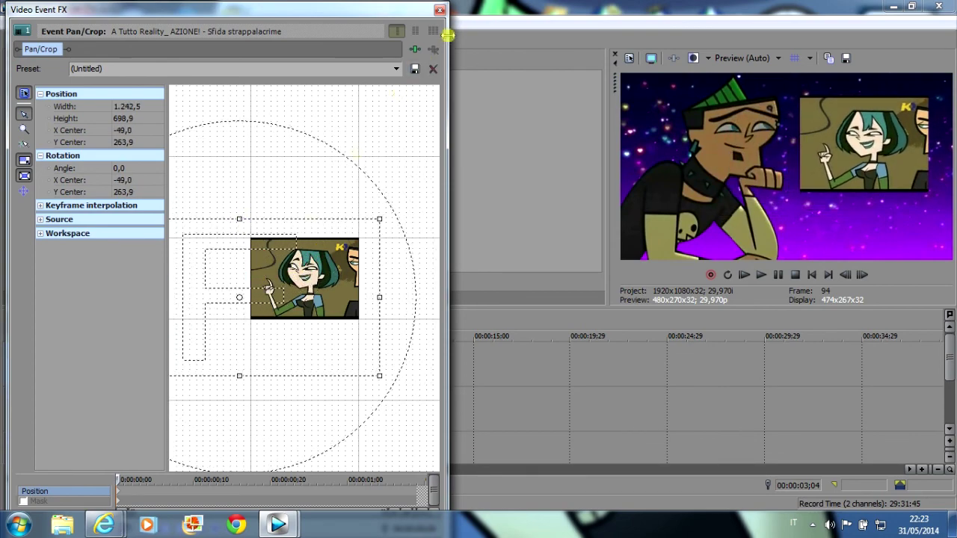
pyautogui.moveTo(305, 249); pyautogui.dragTo(306, 242)
pyautogui.click(440, 10)
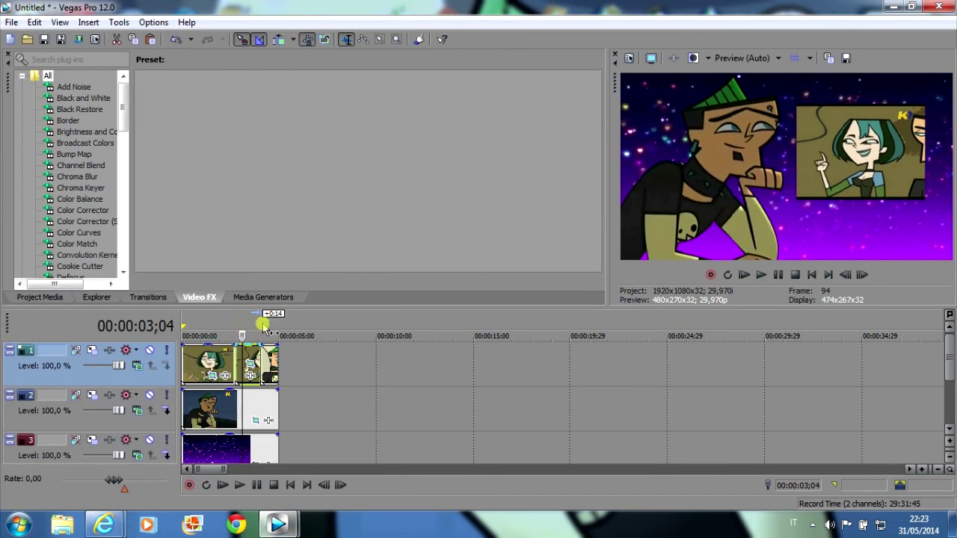
pyautogui.click(225, 330)
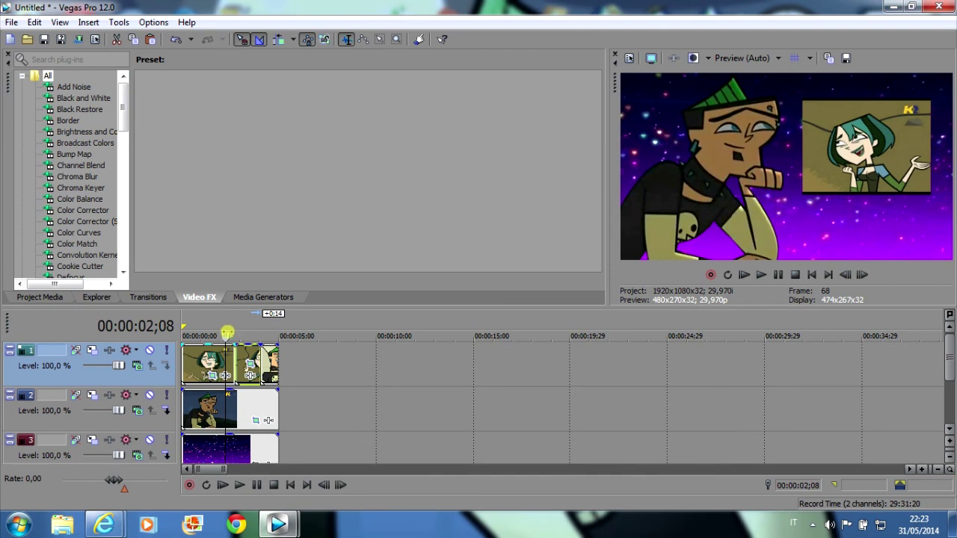
pyautogui.press('space')
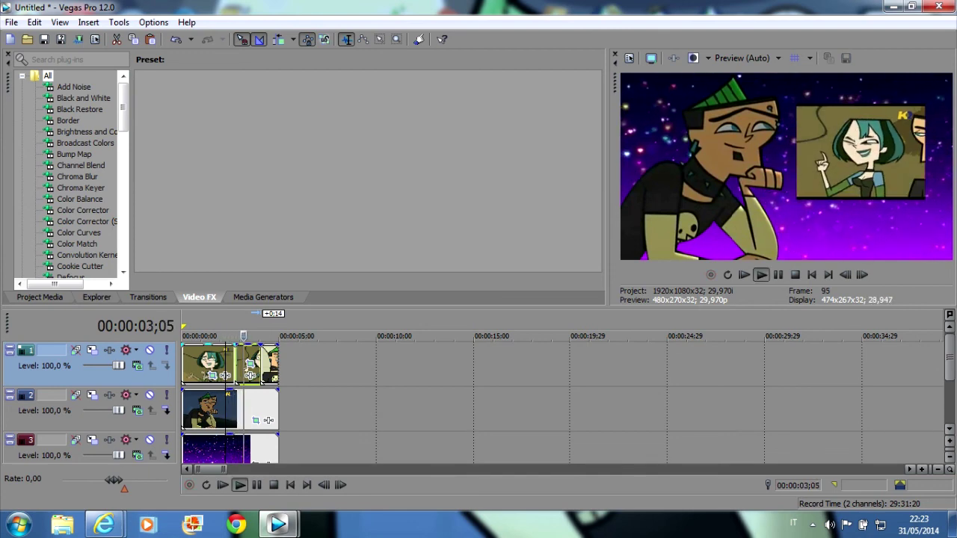
pyautogui.press('Return')
# Match the third excerpt's pan/crop frame to the output aspect
pyautogui.click(271, 359)
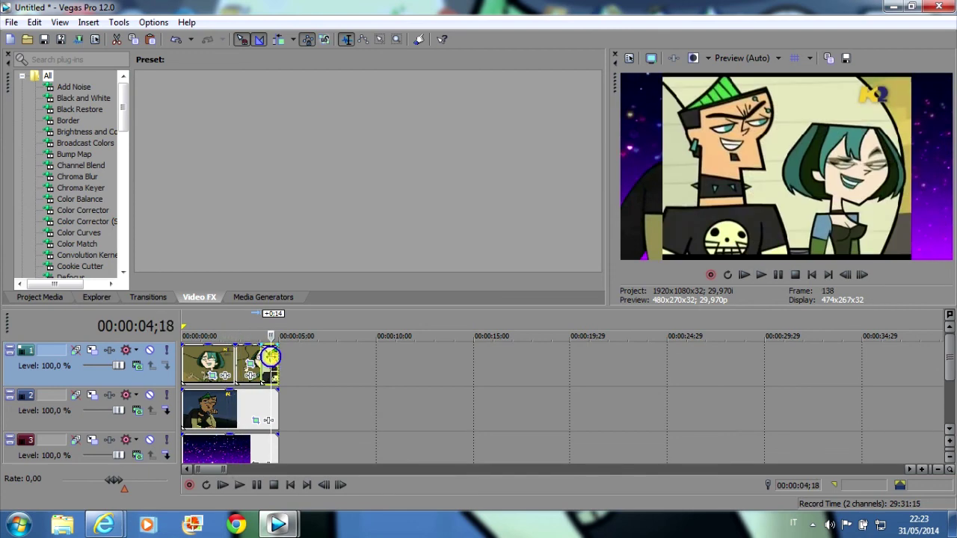
pyautogui.rightClick(270, 358)
pyautogui.click(299, 149)
pyautogui.rightClick(329, 291)
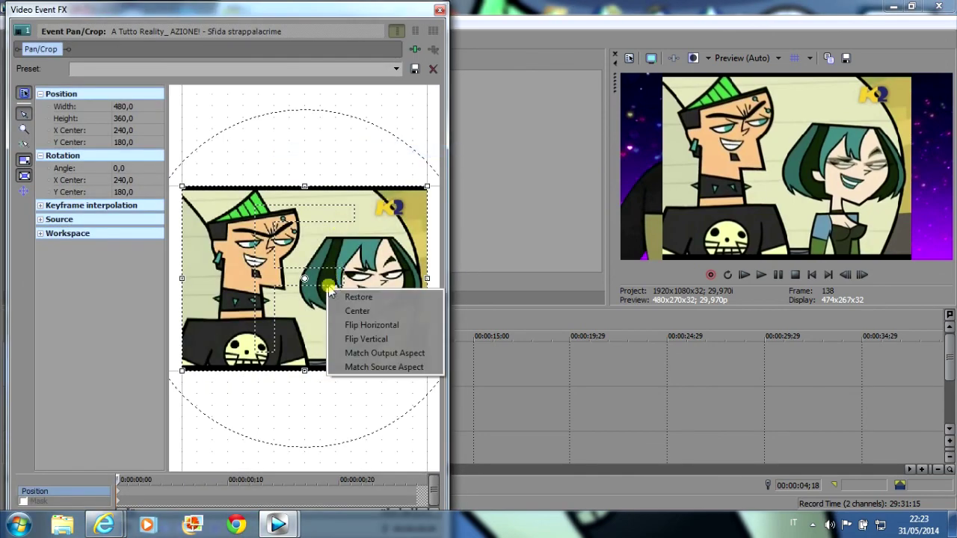
pyautogui.click(367, 353)
pyautogui.rightClick(329, 313)
pyautogui.click(309, 279)
# Enlarge the third excerpt's pan/crop frame to 1.281,1 by 720,6 and centre it at X -56,2 and Y 266,1
pyautogui.scroll(-3, 306, 247)
pyautogui.moveTo(305, 241); pyautogui.dragTo(321, 187)
pyautogui.moveTo(314, 224); pyautogui.dragTo(259, 280)
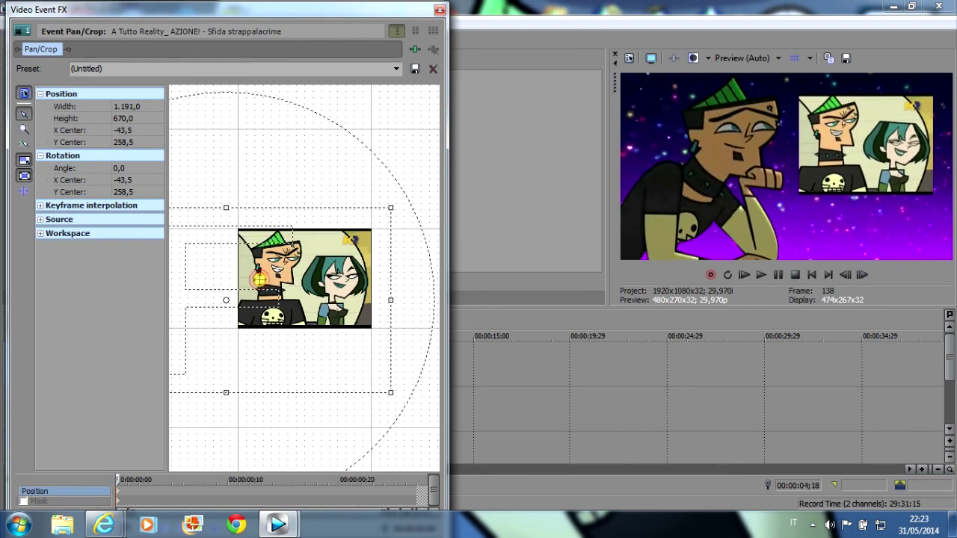
pyautogui.moveTo(227, 209); pyautogui.dragTo(231, 202)
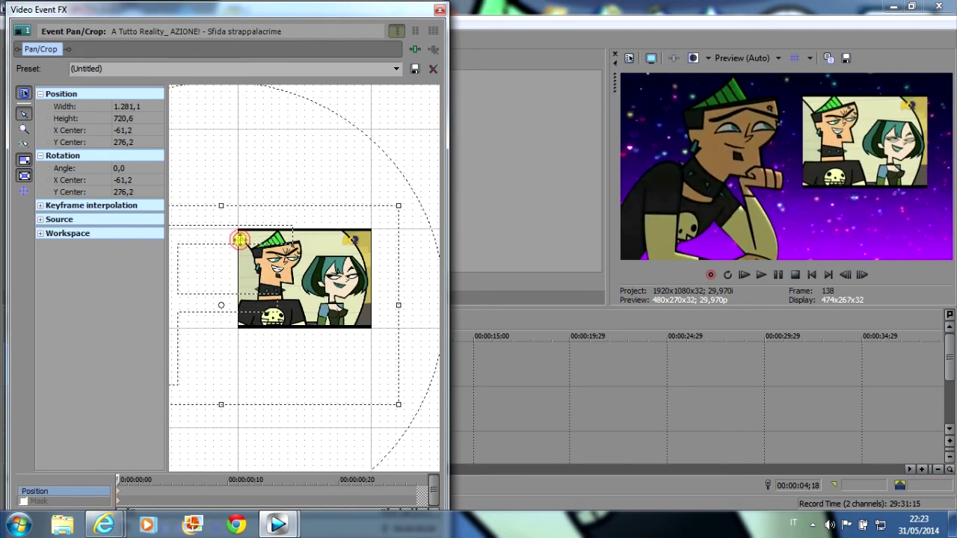
pyautogui.moveTo(241, 237); pyautogui.dragTo(241, 237)
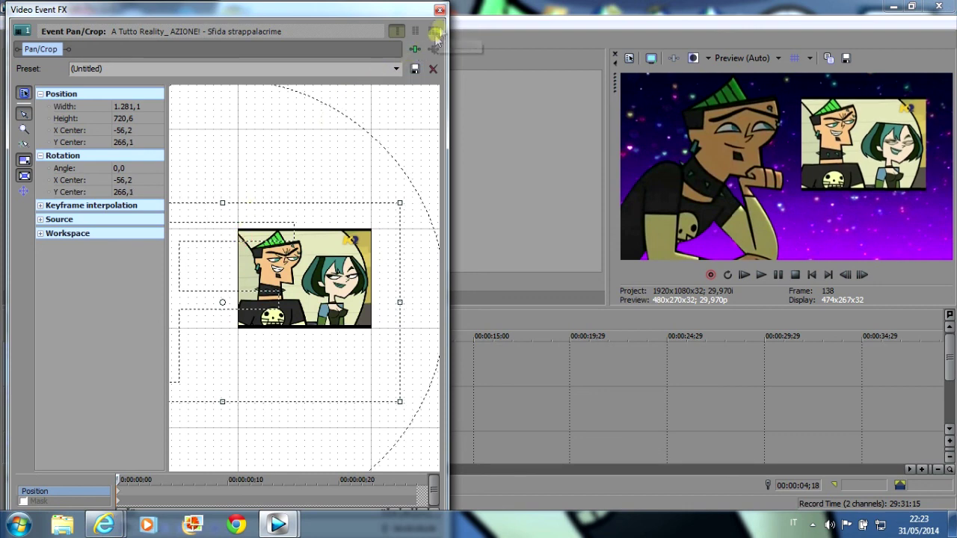
pyautogui.click(440, 10)
# Recentre the second excerpt's pan/crop frame at X -42,1 and Y 271,1
pyautogui.click(241, 353)
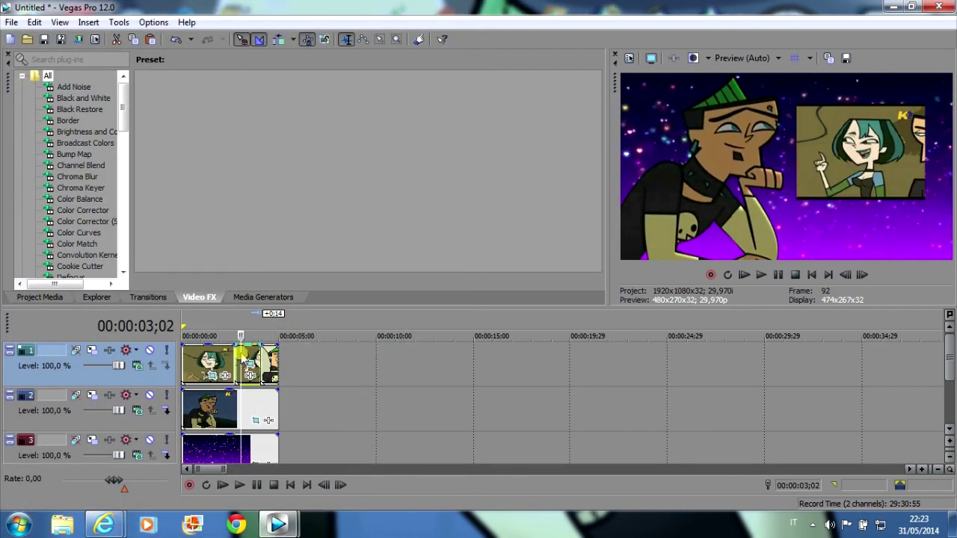
pyautogui.click(250, 367)
pyautogui.moveTo(288, 252); pyautogui.dragTo(285, 270)
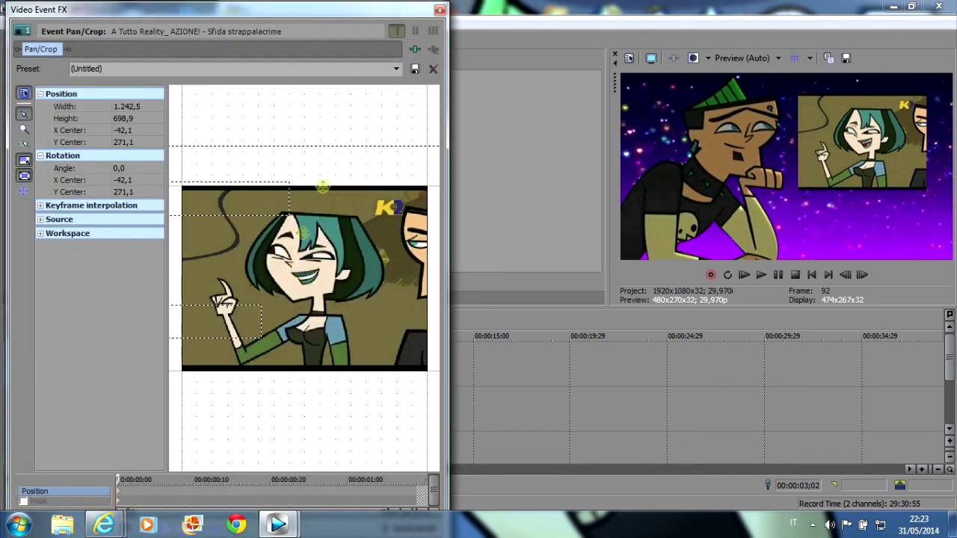
pyautogui.click(439, 9)
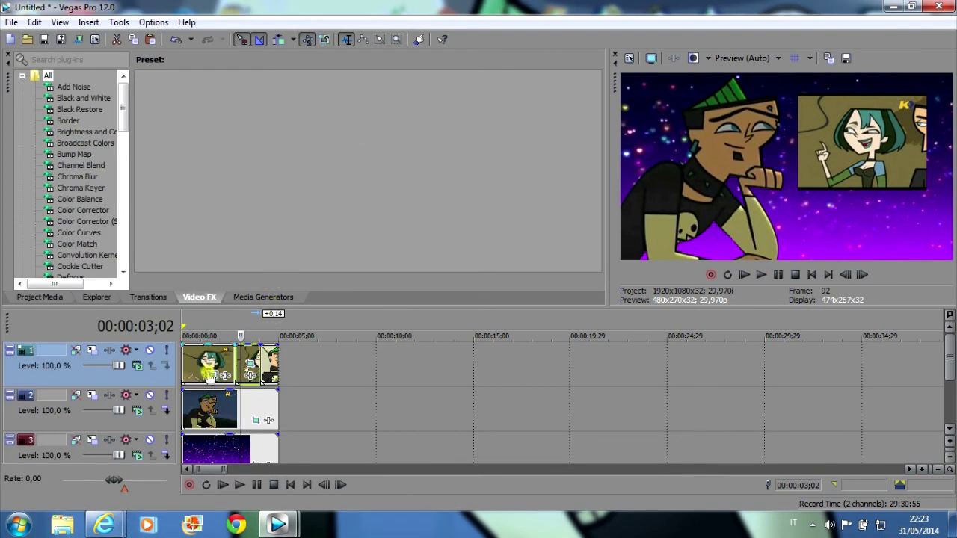
# Raise the first excerpt's picture slightly in pan/crop to align with the second, and play the composite from the start
pyautogui.click(200, 371)
pyautogui.click(213, 375)
pyautogui.moveTo(271, 260); pyautogui.dragTo(270, 268)
pyautogui.click(443, 11)
pyautogui.click(185, 316)
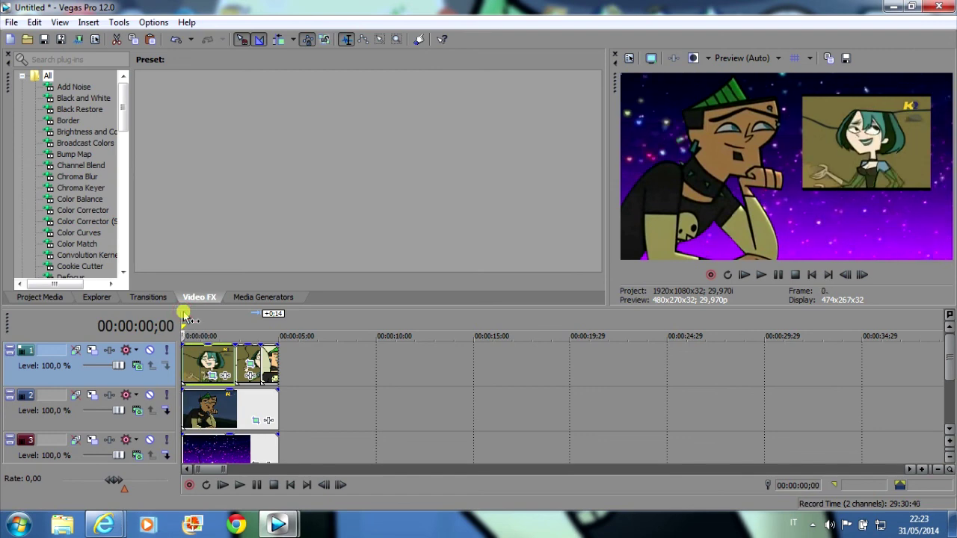
pyautogui.click(761, 274)
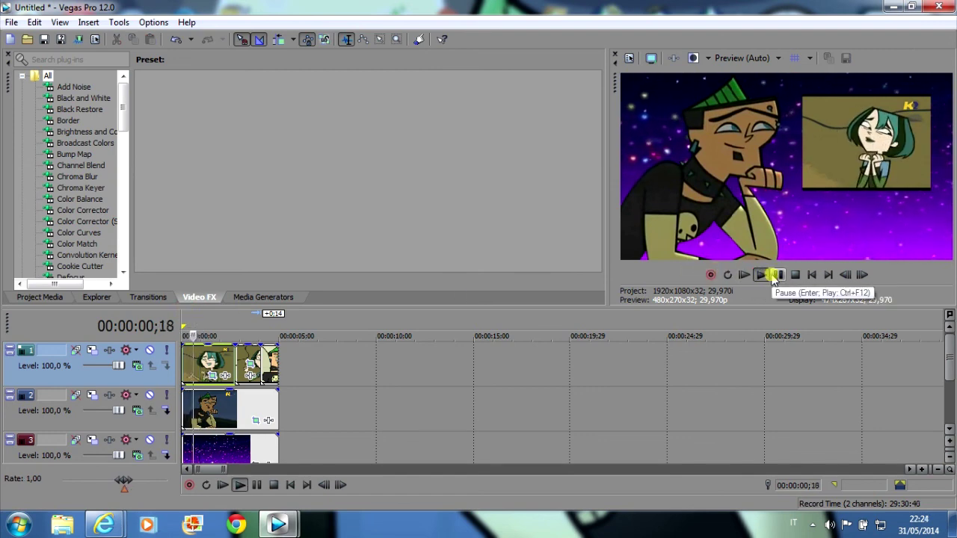
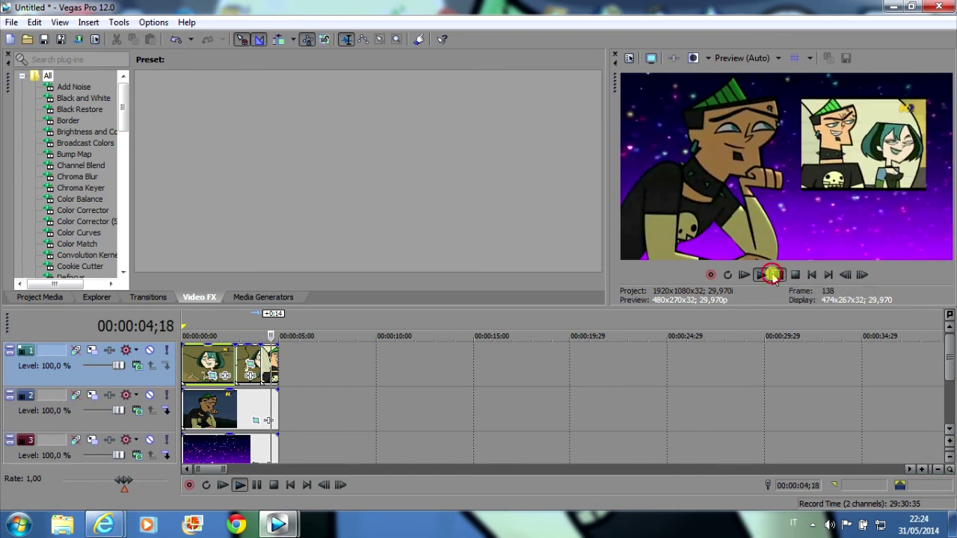
pyautogui.click(776, 276)
# Insert an empty video track and place it between the excerpts track and the masked character track
pyautogui.click(236, 321)
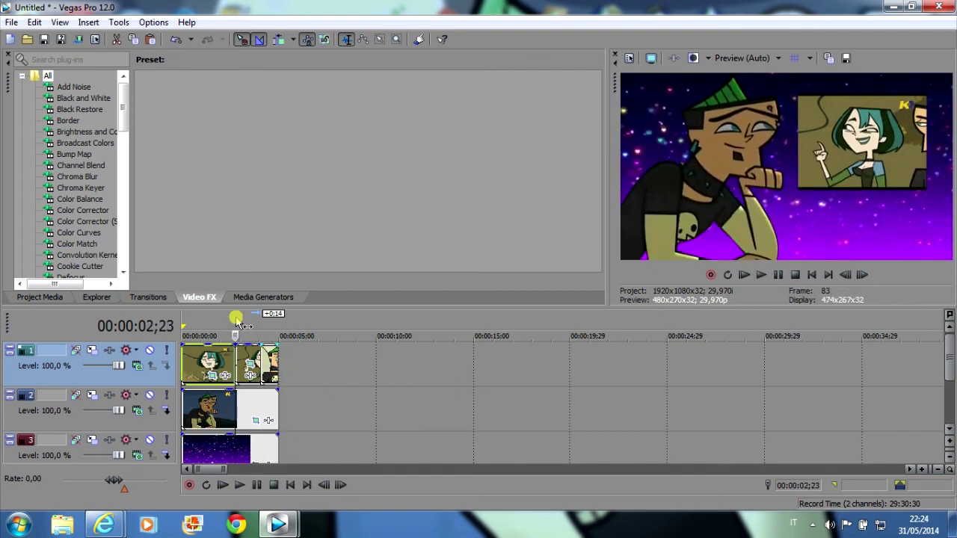
pyautogui.rightClick(327, 373)
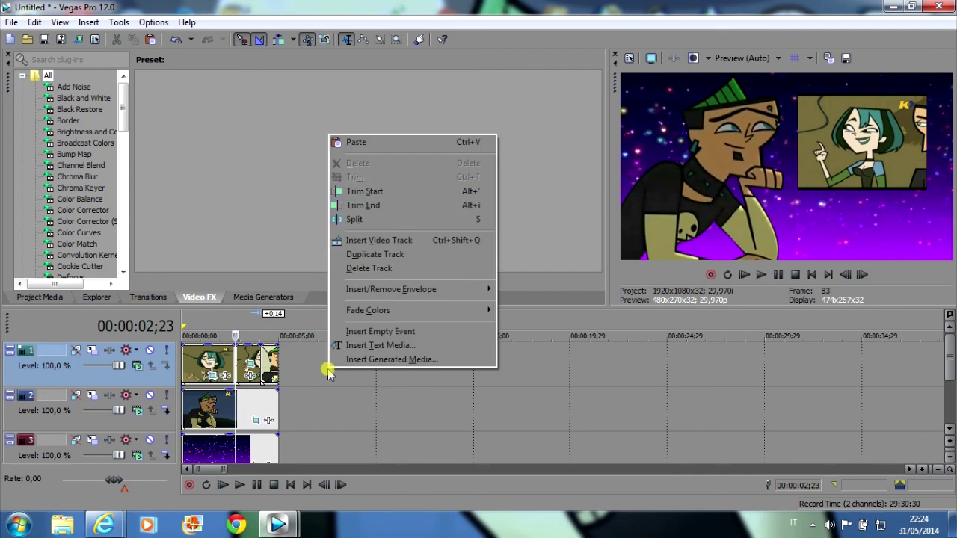
pyautogui.click(376, 241)
pyautogui.click(193, 408)
pyautogui.moveTo(56, 352); pyautogui.dragTo(50, 417)
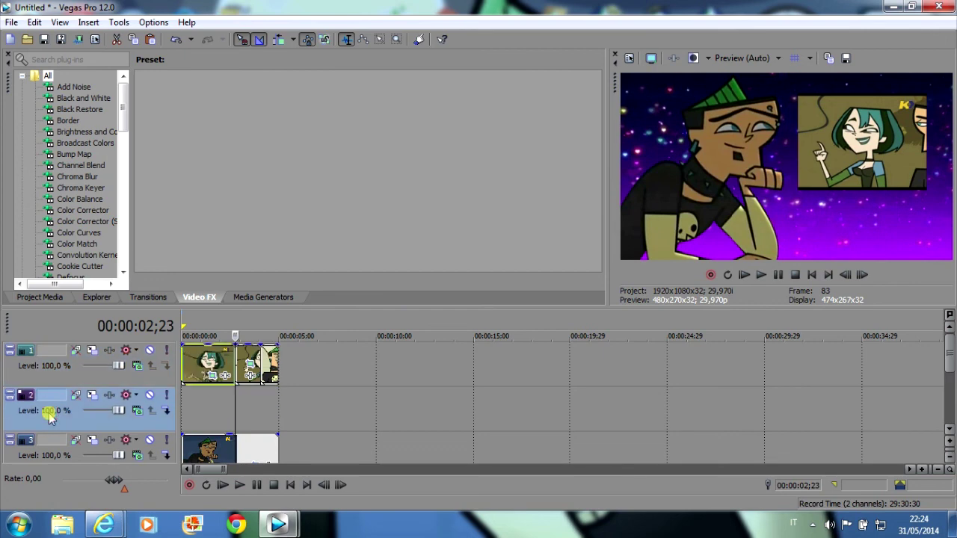
# Add a Color Gradient with the Elliptical Ring preset at the start of the empty second track
pyautogui.click(187, 317)
pyautogui.click(267, 298)
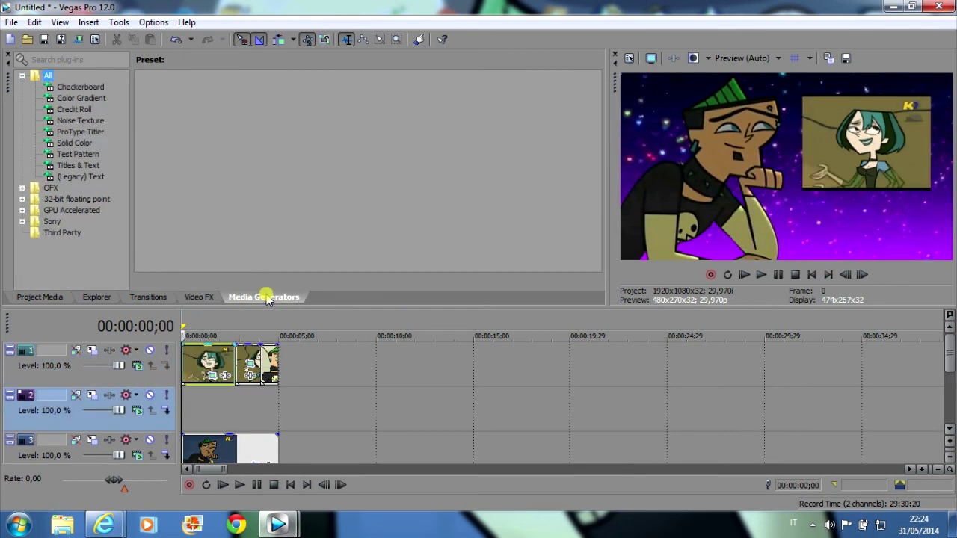
pyautogui.click(80, 98)
pyautogui.moveTo(183, 174); pyautogui.dragTo(187, 406)
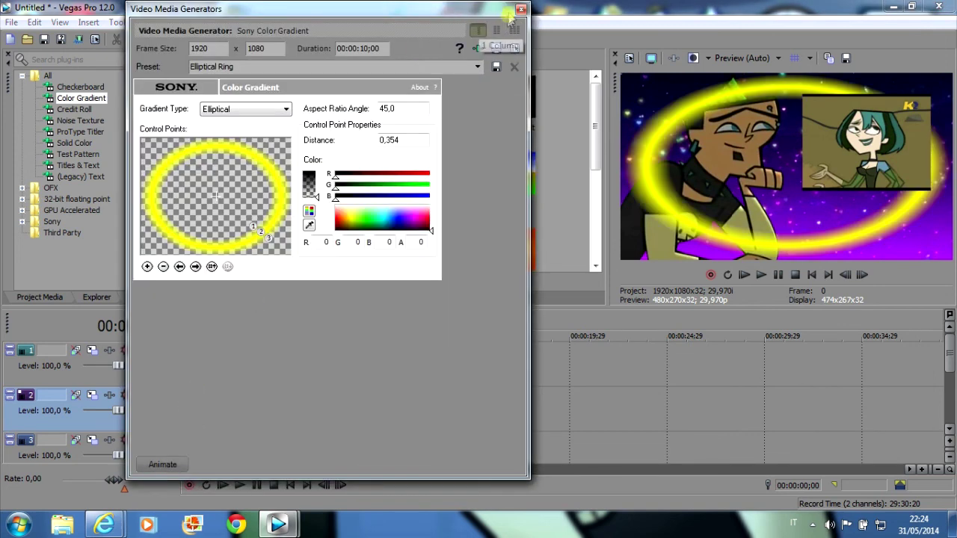
pyautogui.click(519, 9)
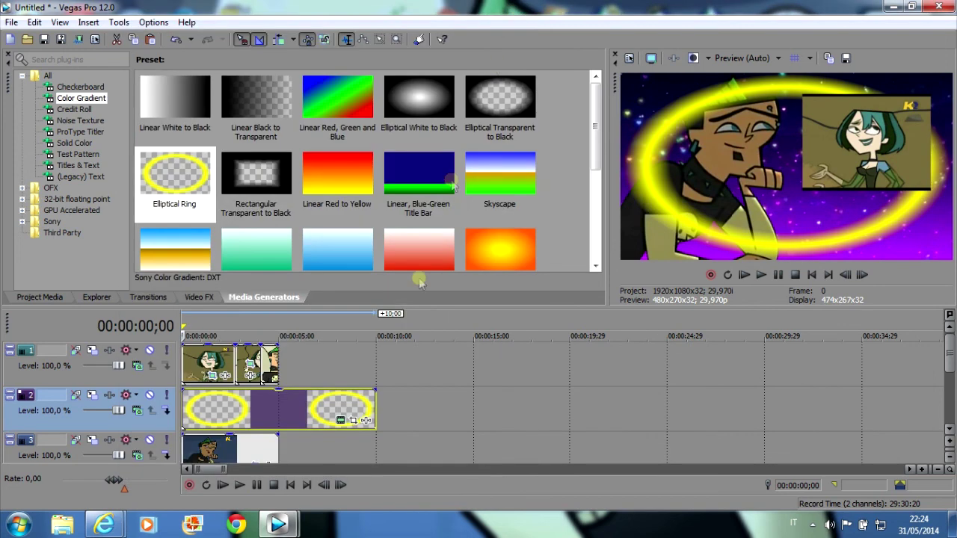
# Split the gradient event at 00:00:05;00, where the other clips end, and delete the excess part
pyautogui.click(278, 403)
pyautogui.rightClick(340, 413)
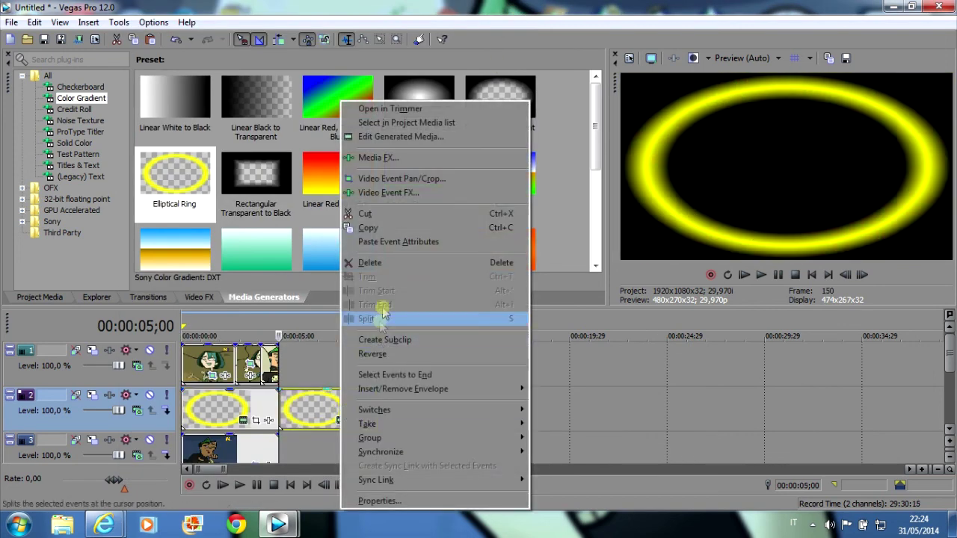
pyautogui.click(380, 321)
# Change the gradient type to Rectangular and move its centre to X 0,440 and Y 0,520
pyautogui.click(212, 417)
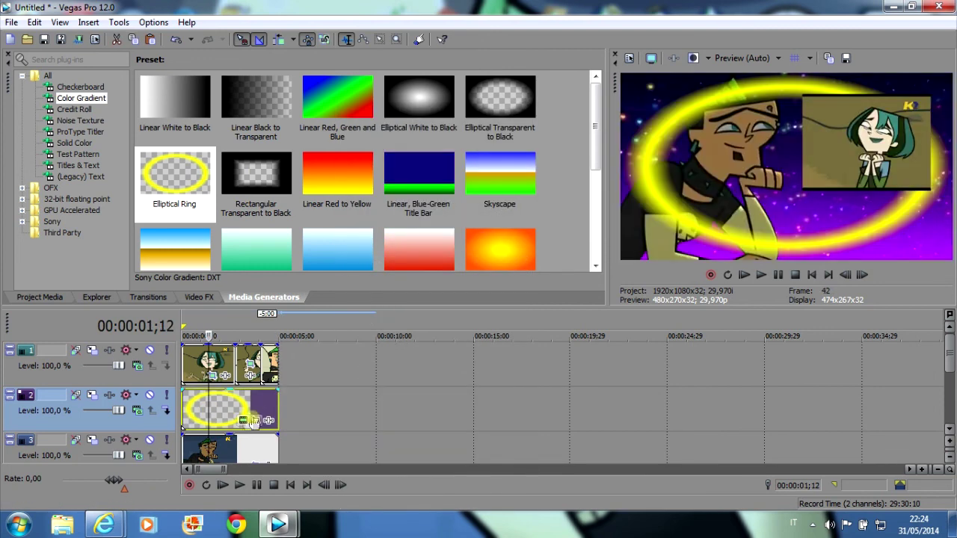
pyautogui.click(243, 419)
pyautogui.click(244, 109)
pyautogui.click(247, 130)
pyautogui.click(247, 109)
pyautogui.click(249, 140)
pyautogui.moveTo(234, 203); pyautogui.dragTo(206, 199)
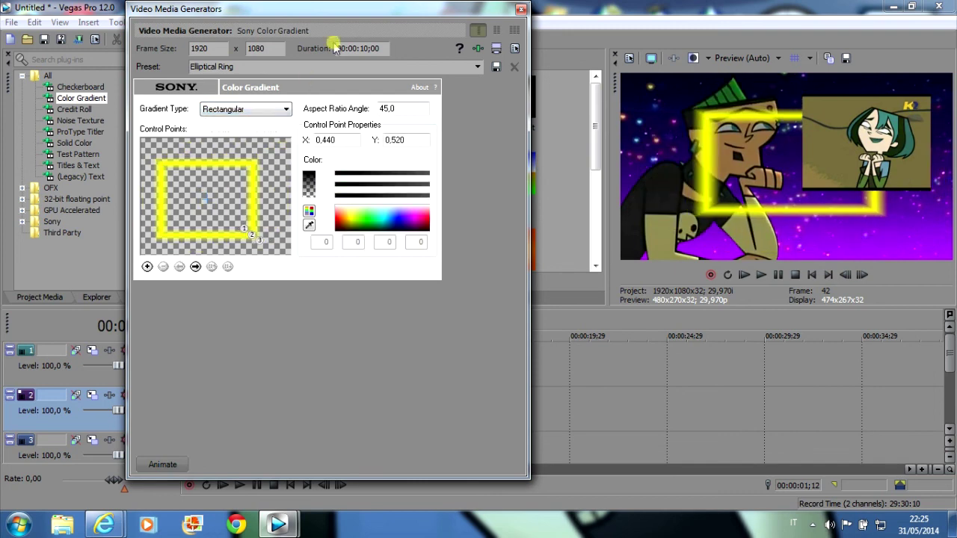
pyautogui.click(522, 9)
# Set the gradient's pan/crop frame to 2.503,6 by 1.408,3, centred at X 237,8 and Y 715,1, so it surrounds the excerpt
pyautogui.click(243, 421)
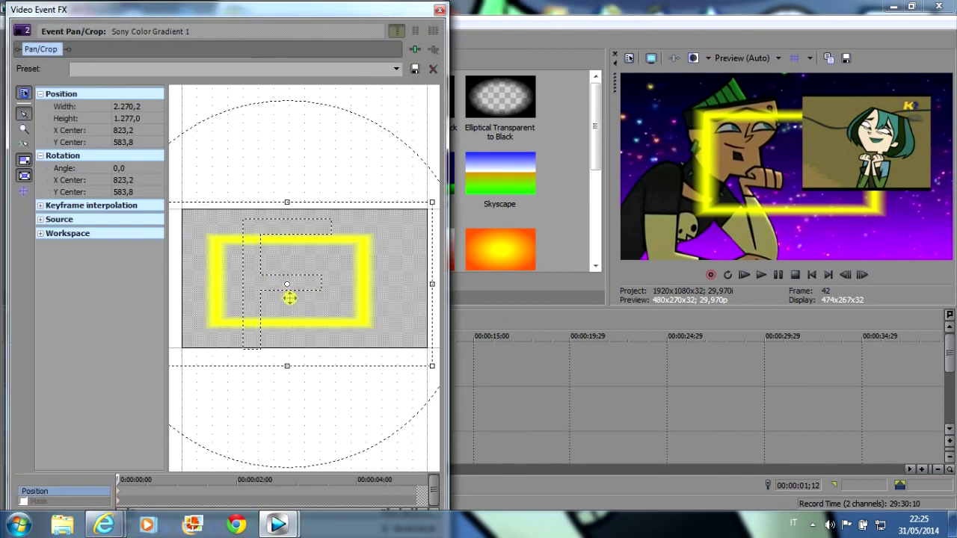
pyautogui.moveTo(342, 301); pyautogui.dragTo(274, 314)
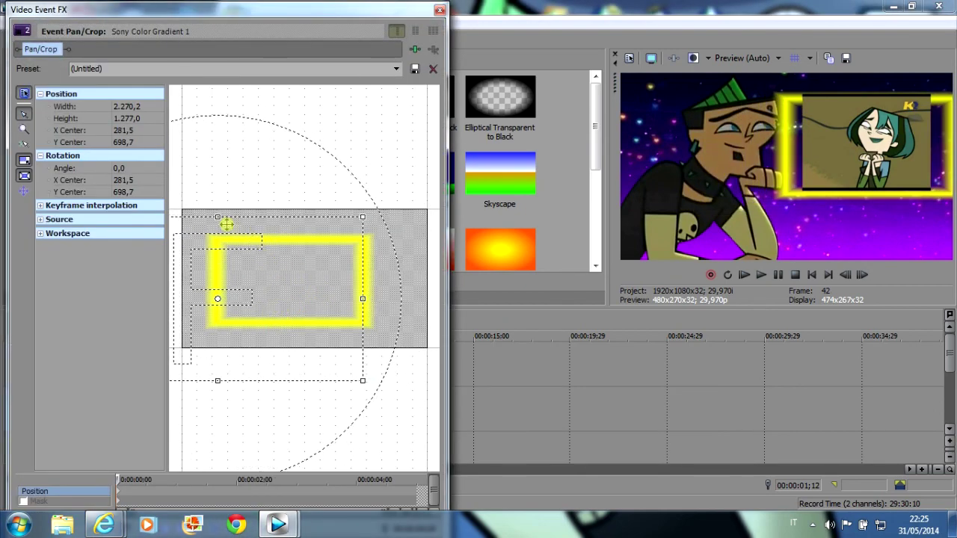
pyautogui.moveTo(215, 217); pyautogui.dragTo(231, 239)
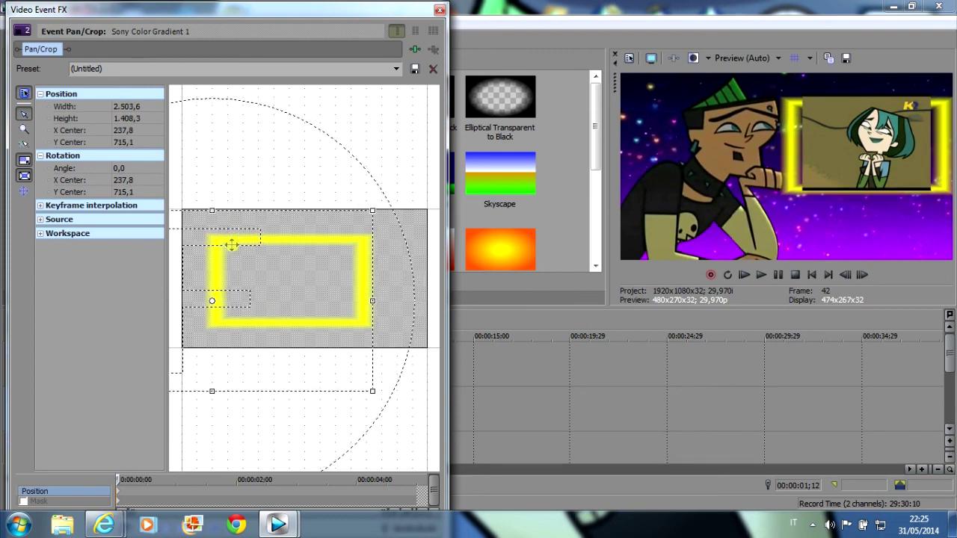
pyautogui.click(438, 13)
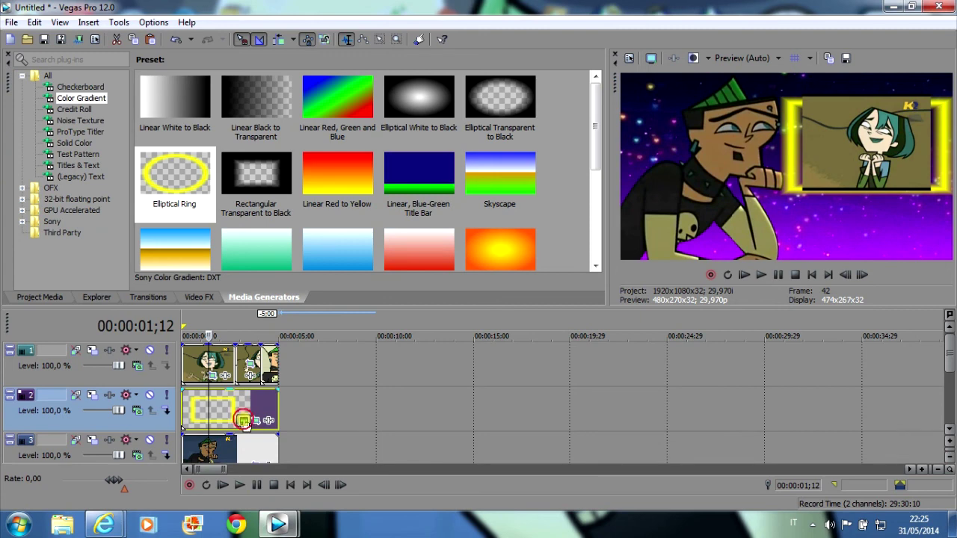
# Thicken the gradient's border with the outer control point at distance 0,547, and colour that point green with G 198
pyautogui.click(243, 420)
pyautogui.moveTo(249, 232); pyautogui.dragTo(258, 251)
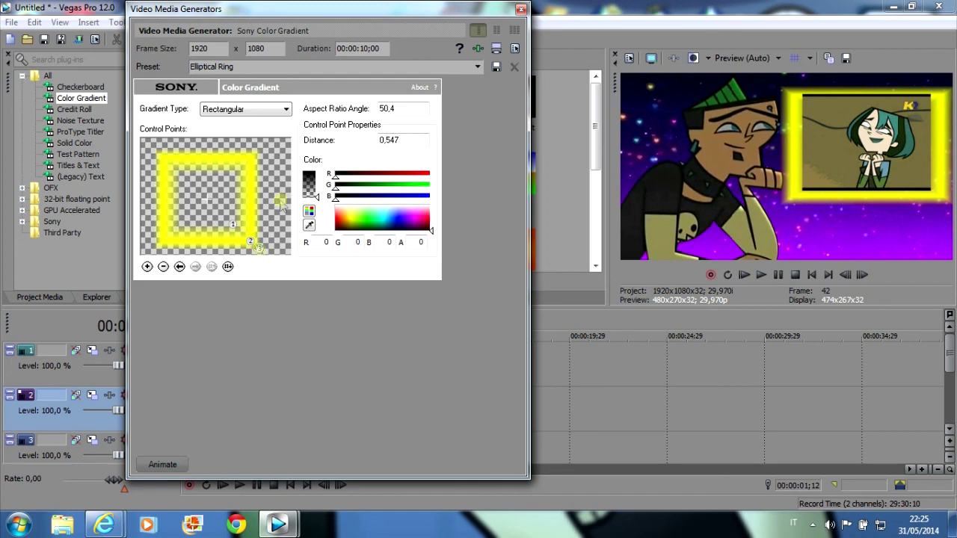
pyautogui.click(366, 221)
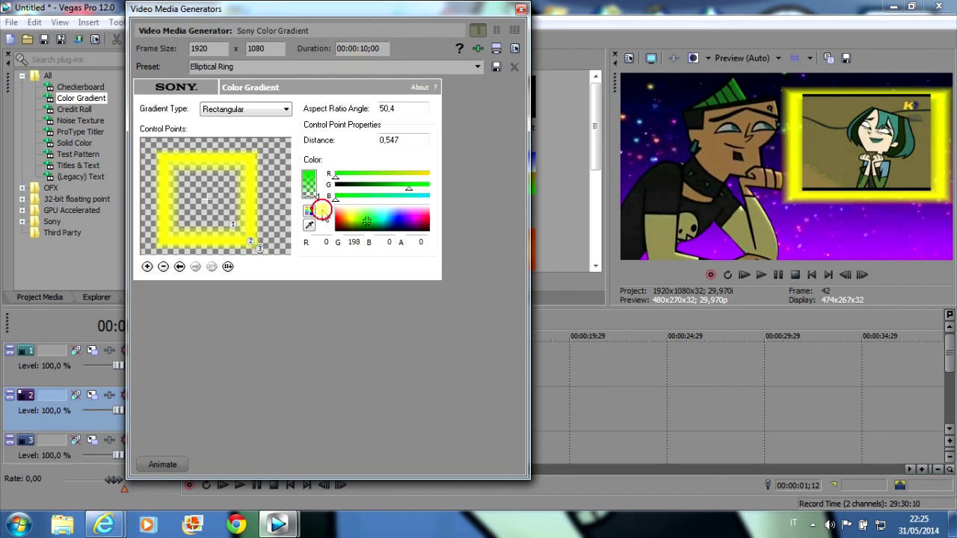
# Recolour the gradient's middle control point to turquoise with R 79, G 187 and B 185
pyautogui.click(248, 238)
pyautogui.moveTo(428, 186); pyautogui.dragTo(369, 189)
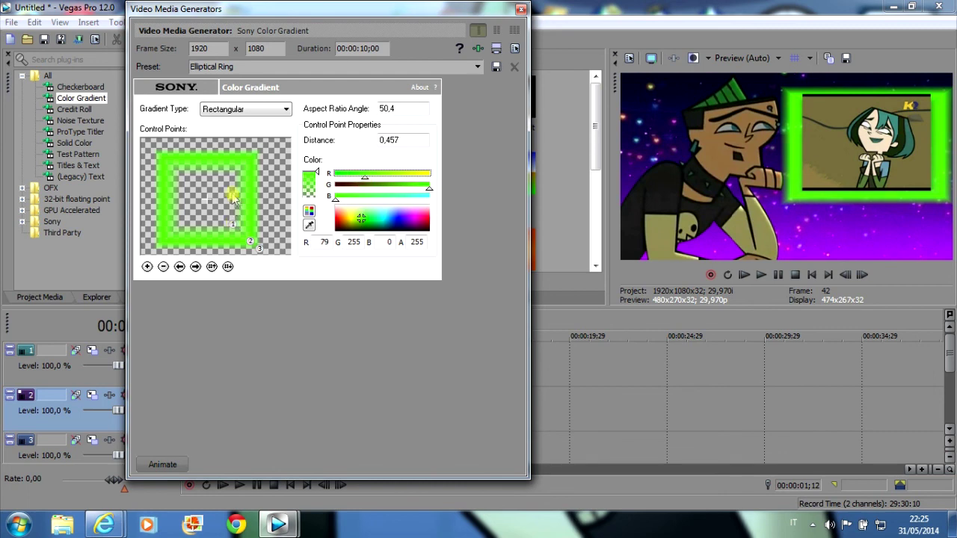
pyautogui.moveTo(409, 201); pyautogui.dragTo(419, 201)
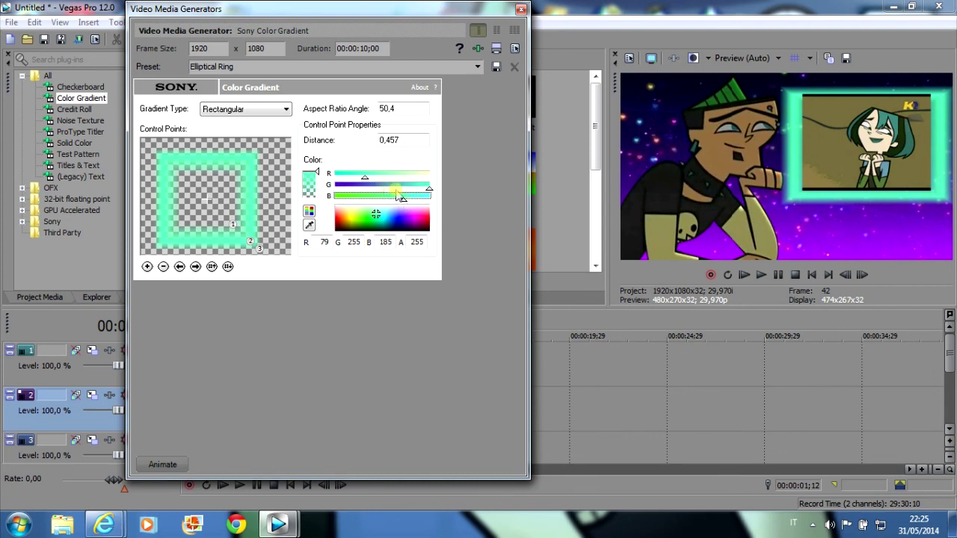
pyautogui.moveTo(427, 190); pyautogui.dragTo(403, 191)
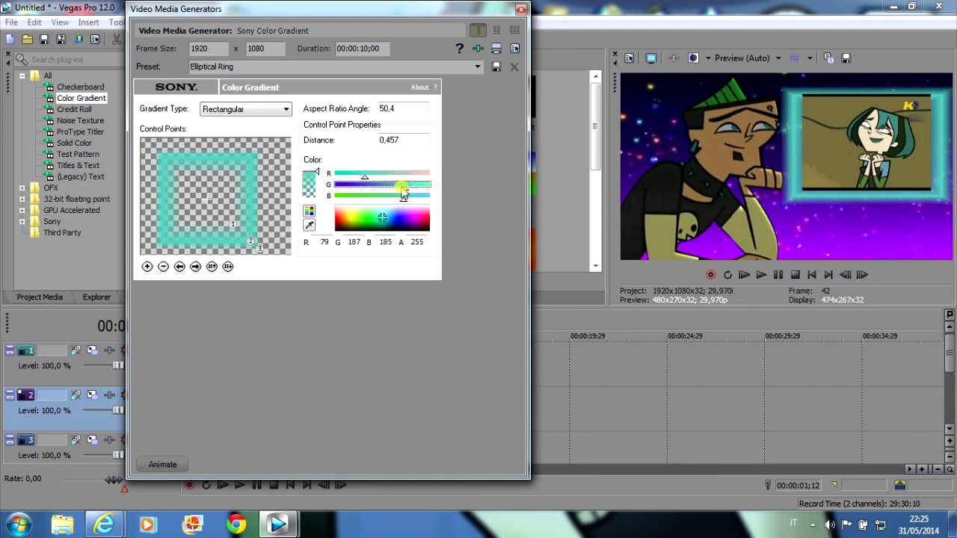
# Move the gradient's centre to X 0,436 and Y 0,503, and play the framed composite
pyautogui.moveTo(212, 199); pyautogui.dragTo(206, 193)
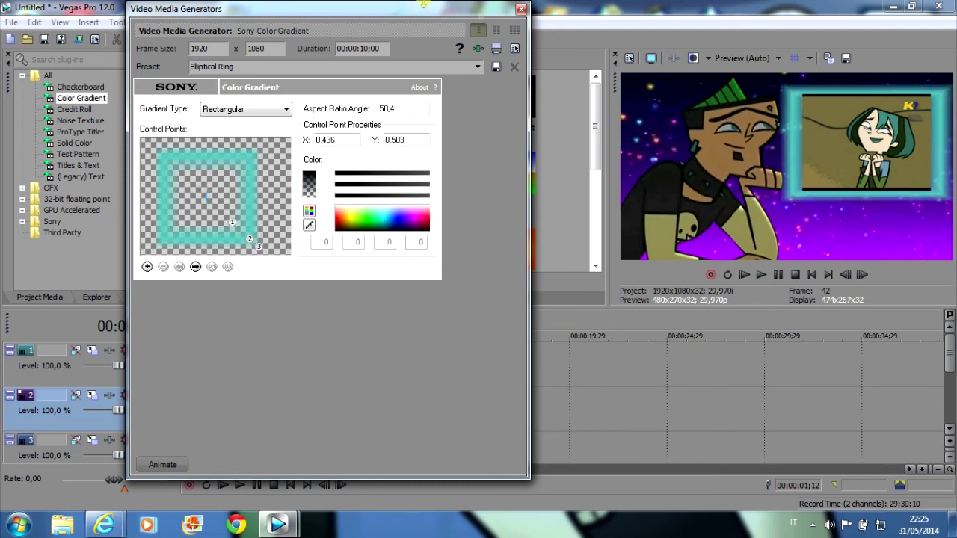
pyautogui.click(520, 9)
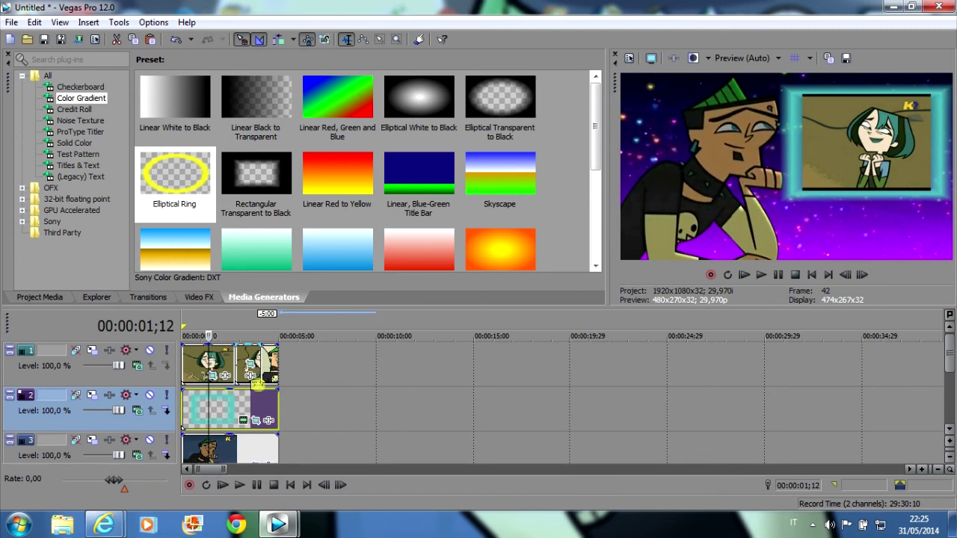
pyautogui.click(745, 274)
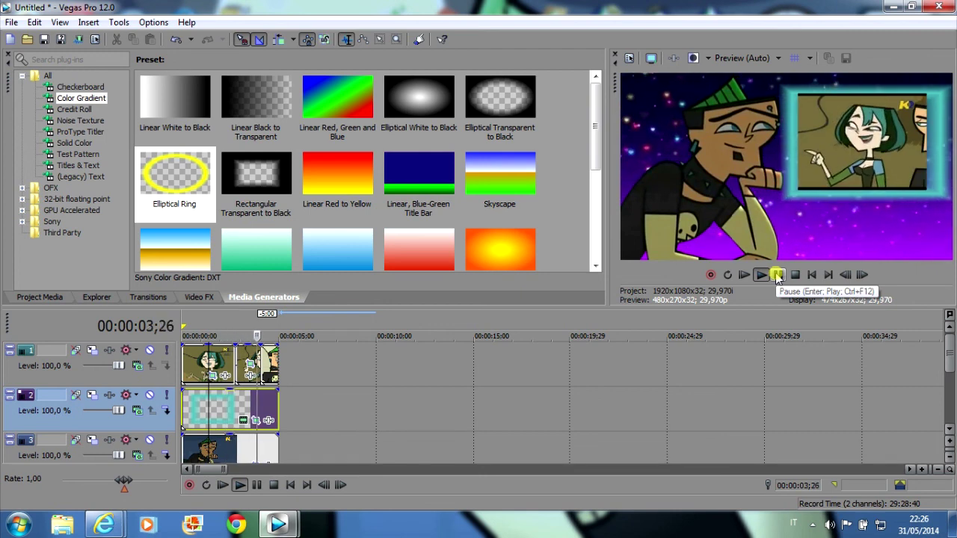
pyautogui.click(778, 274)
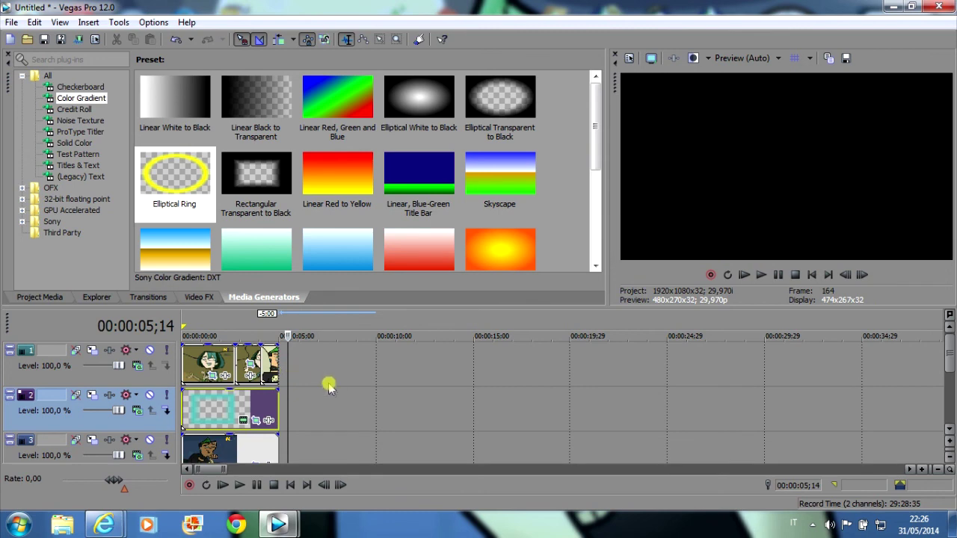
# Insert a video track above the excerpts and move all three excerpts up onto it, leaving an empty track beneath
pyautogui.click(241, 329)
pyautogui.rightClick(316, 378)
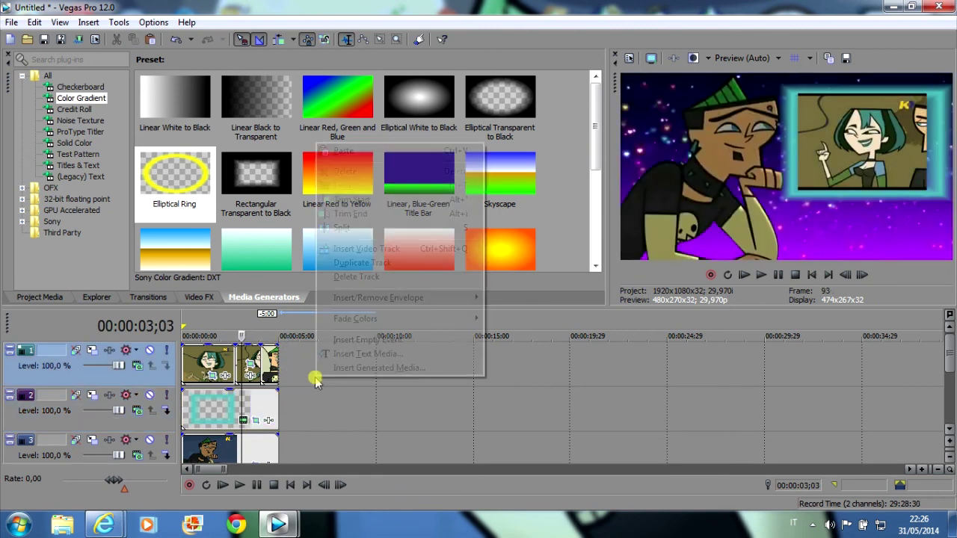
pyautogui.click(369, 248)
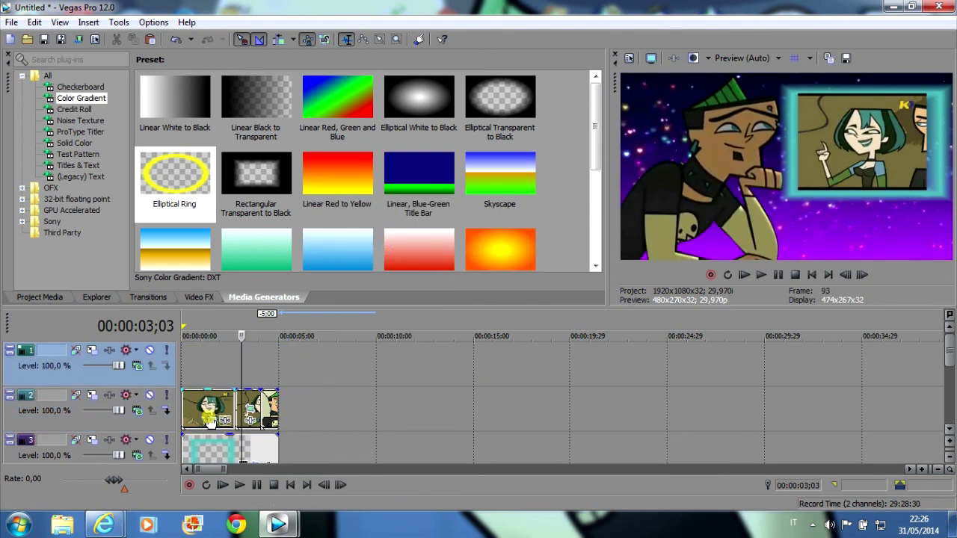
pyautogui.click(196, 404)
pyautogui.moveTo(197, 404); pyautogui.dragTo(198, 365)
pyautogui.moveTo(251, 404); pyautogui.dragTo(272, 364)
pyautogui.click(276, 362)
# Add a (Legacy) Text event with the Hot preset at the start of the empty second track
pyautogui.click(183, 323)
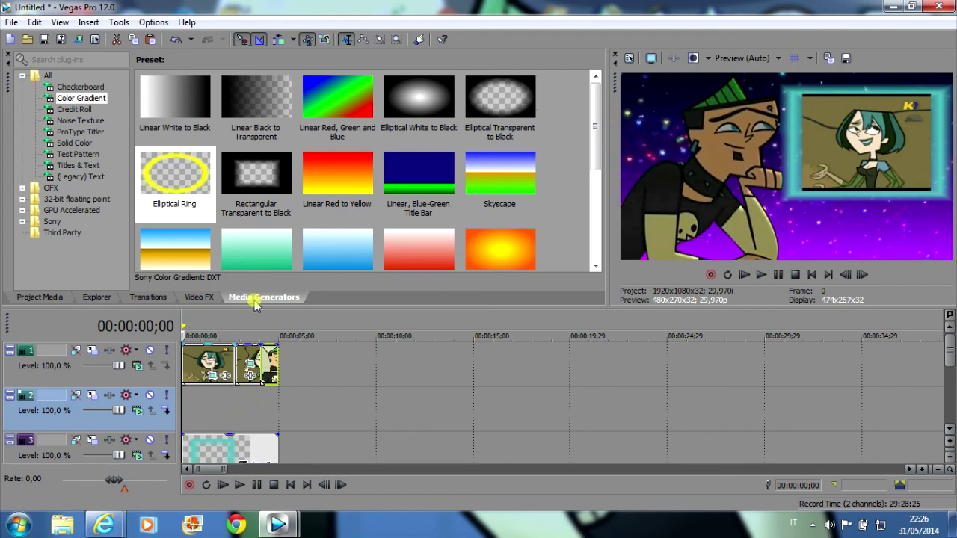
pyautogui.click(224, 298)
pyautogui.click(238, 298)
pyautogui.click(87, 166)
pyautogui.click(77, 155)
pyautogui.click(78, 165)
pyautogui.click(81, 176)
pyautogui.moveTo(329, 170); pyautogui.dragTo(190, 407)
pyautogui.click(515, 44)
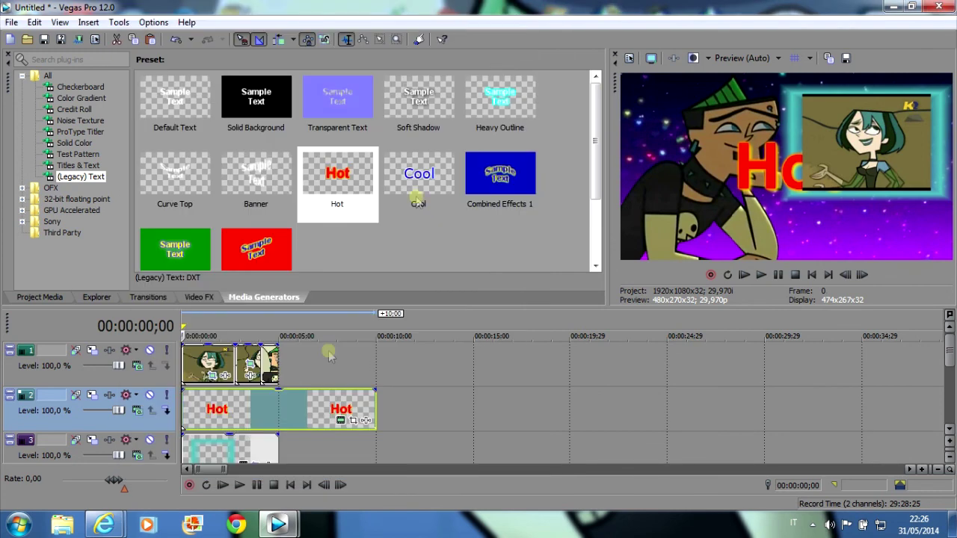
# Split the Hot text at 00:00:02;23, where the first excerpt ends, and delete the remainder
pyautogui.click(235, 401)
pyautogui.press('s')
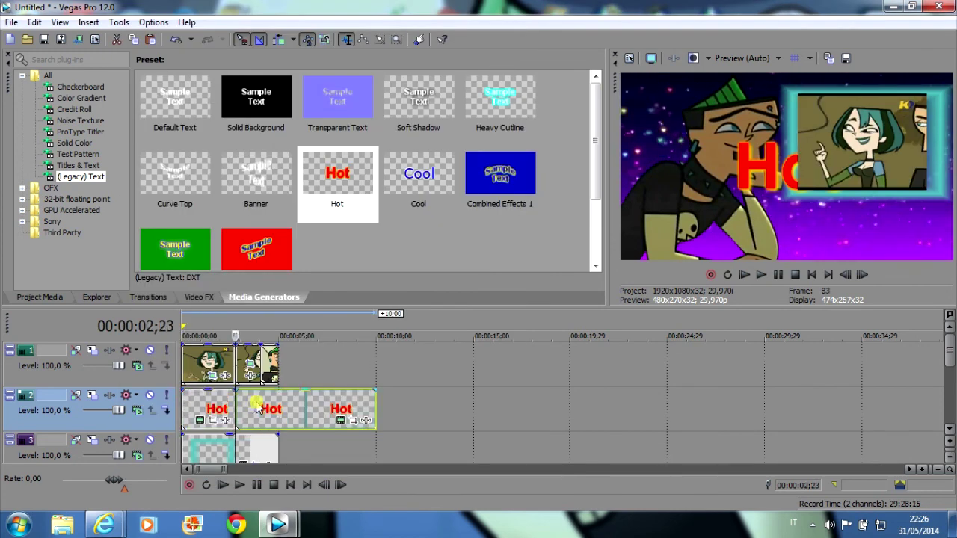
pyautogui.rightClick(257, 404)
pyautogui.click(309, 262)
# Add the Cool text preset right after the Hot text and cut it off at 00:00:04;02, at the second excerpt's end
pyautogui.moveTo(397, 183); pyautogui.dragTo(245, 426)
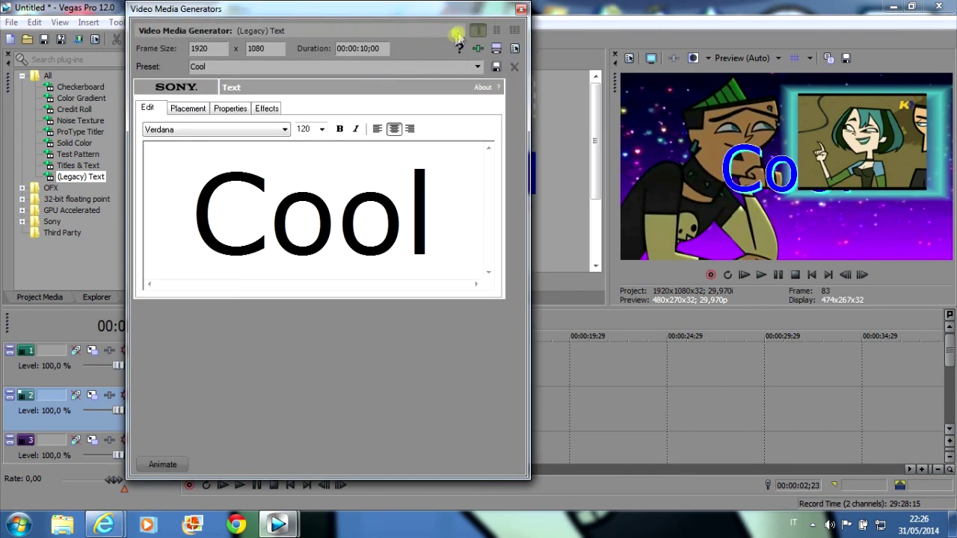
pyautogui.click(511, 43)
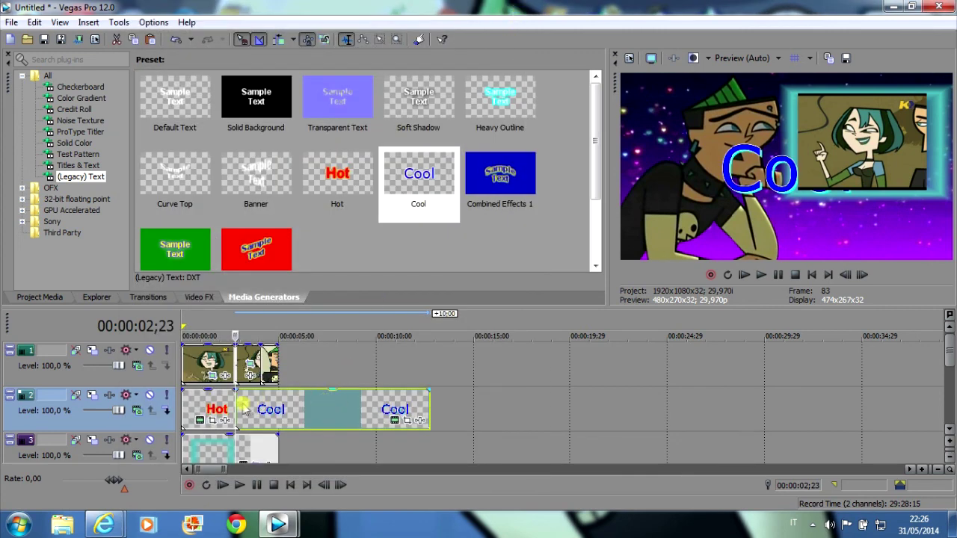
pyautogui.click(260, 404)
pyautogui.press('s')
pyautogui.rightClick(286, 411)
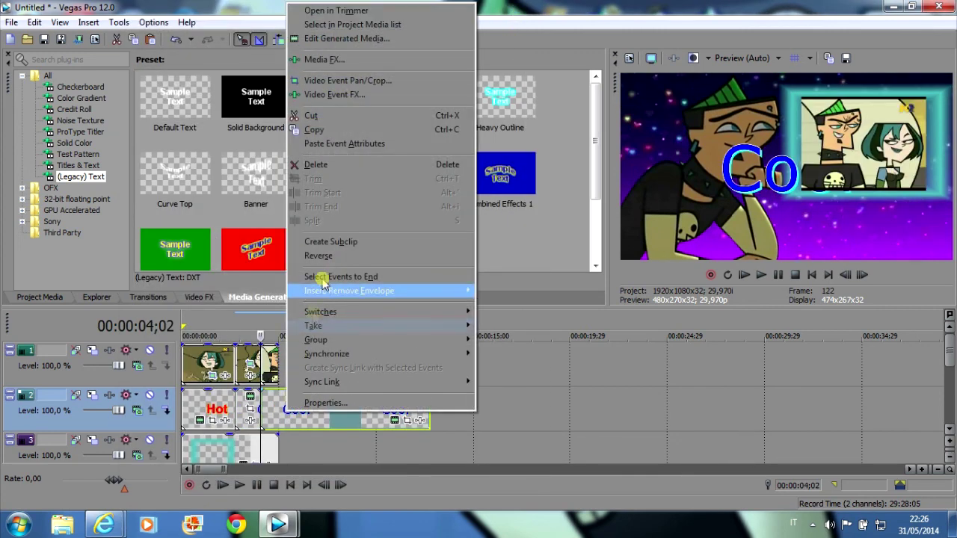
pyautogui.click(327, 164)
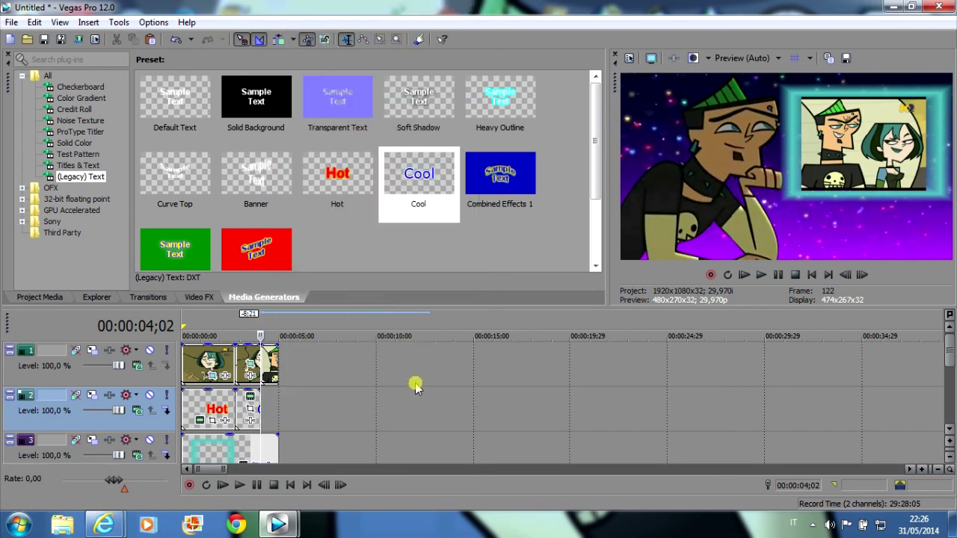
# Add the Soft Shadow text preset after the Cool text and cut it off at 00:00:05;00
pyautogui.click(337, 176)
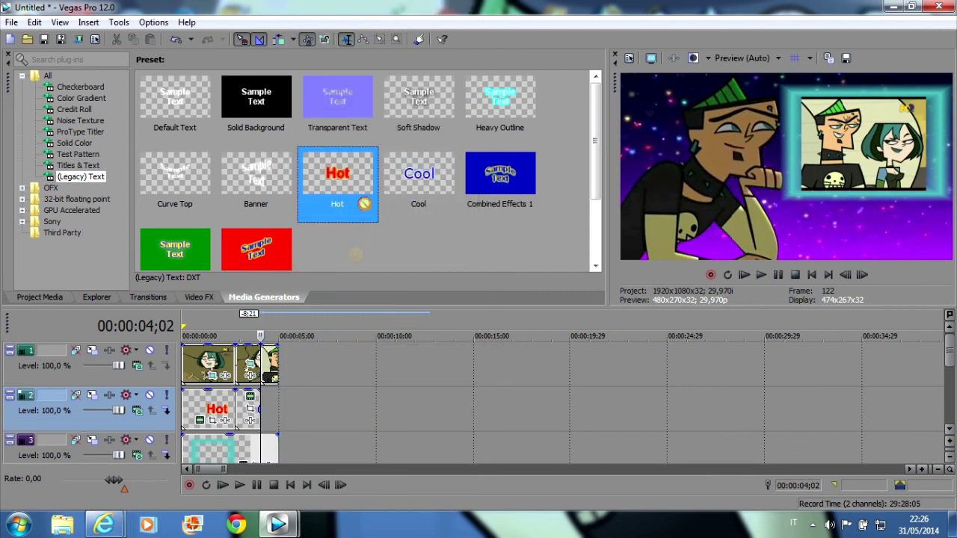
pyautogui.moveTo(438, 108); pyautogui.dragTo(267, 421)
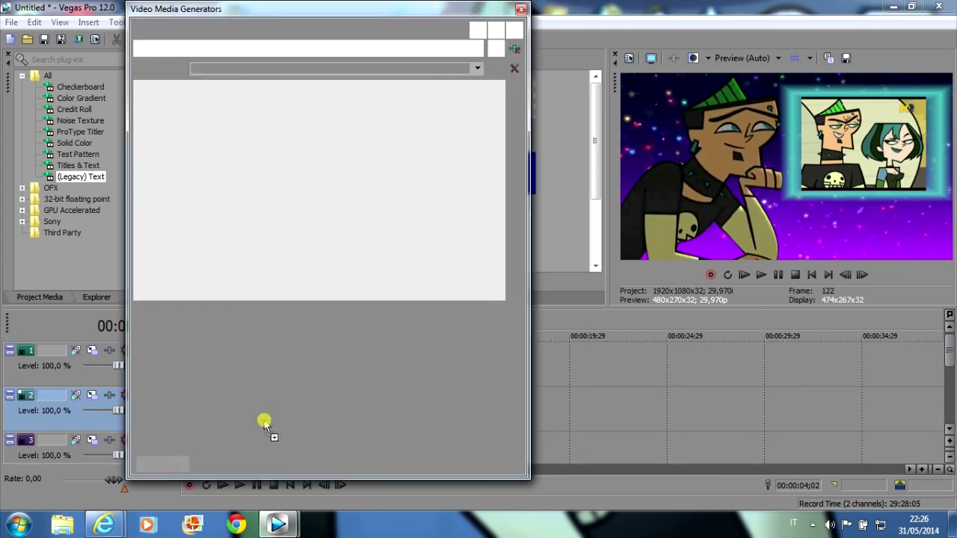
pyautogui.click(521, 7)
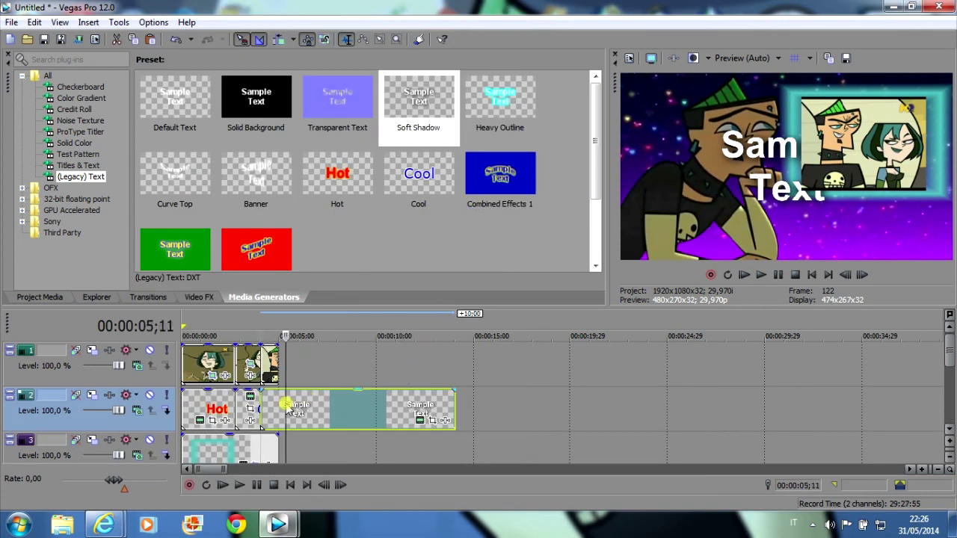
pyautogui.click(286, 406)
pyautogui.click(280, 405)
pyautogui.rightClick(322, 403)
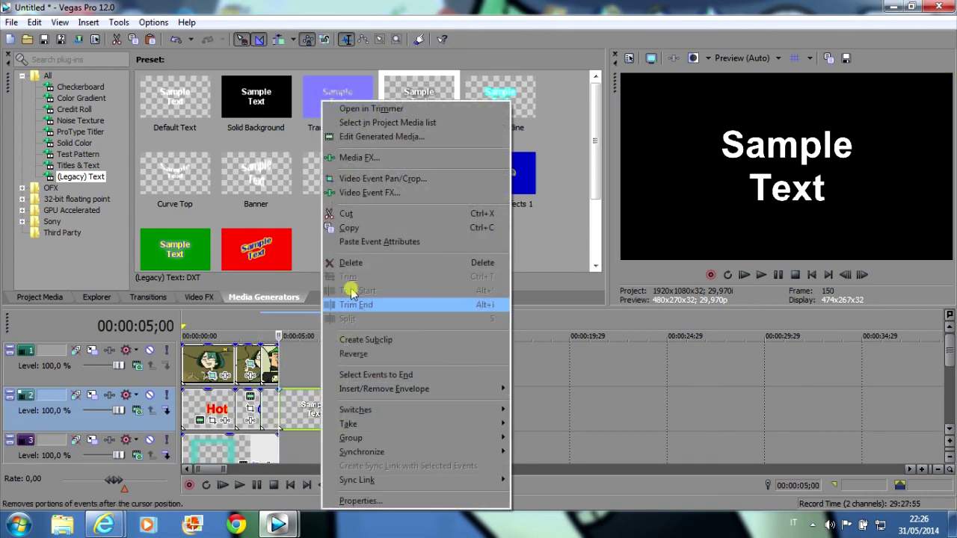
pyautogui.click(350, 263)
# Replace the Hot text's wording with "I" and place it below the framed excerpt at X 0,497 and Y 0,686
pyautogui.click(207, 416)
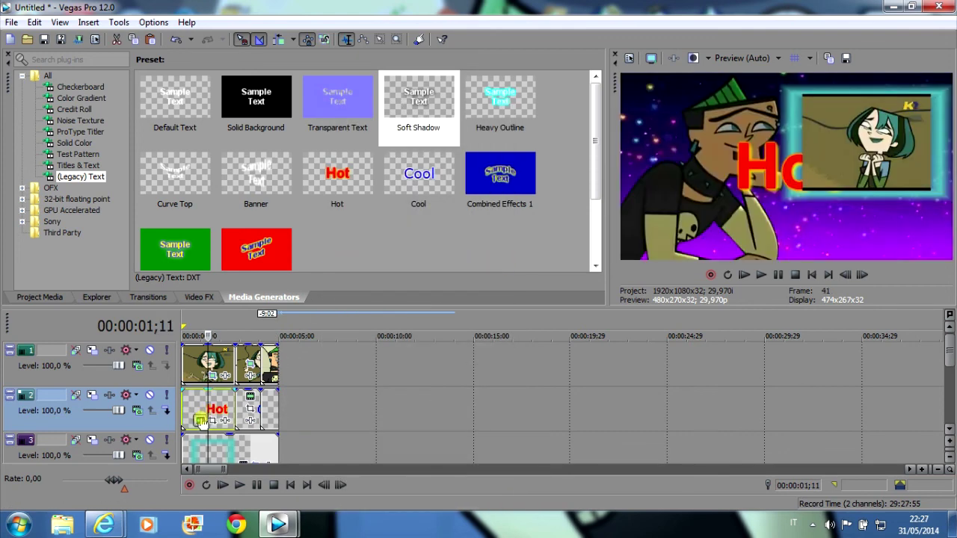
pyautogui.click(200, 420)
pyautogui.moveTo(404, 202); pyautogui.dragTo(246, 224)
pyautogui.press('BackSpace')
pyautogui.write('I')
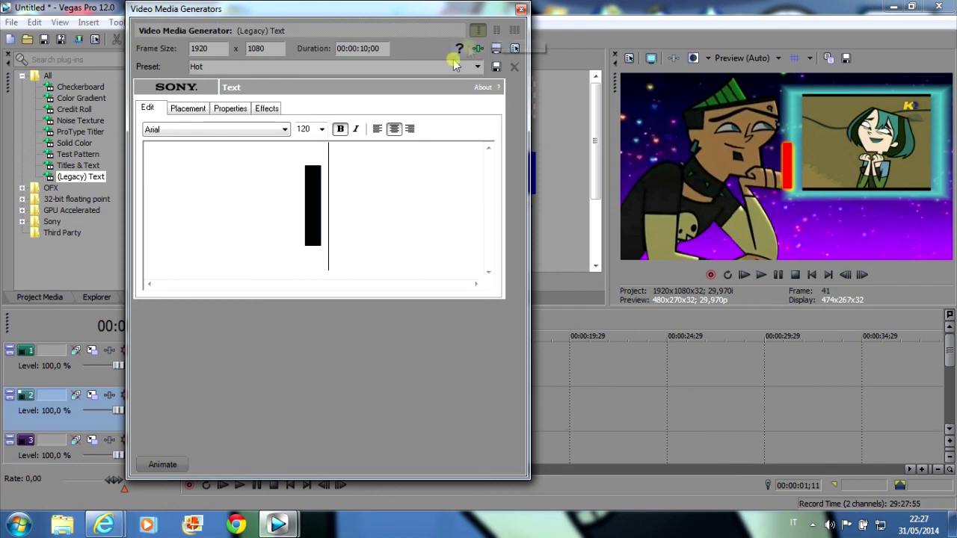
pyautogui.click(188, 109)
pyautogui.moveTo(235, 217); pyautogui.dragTo(275, 245)
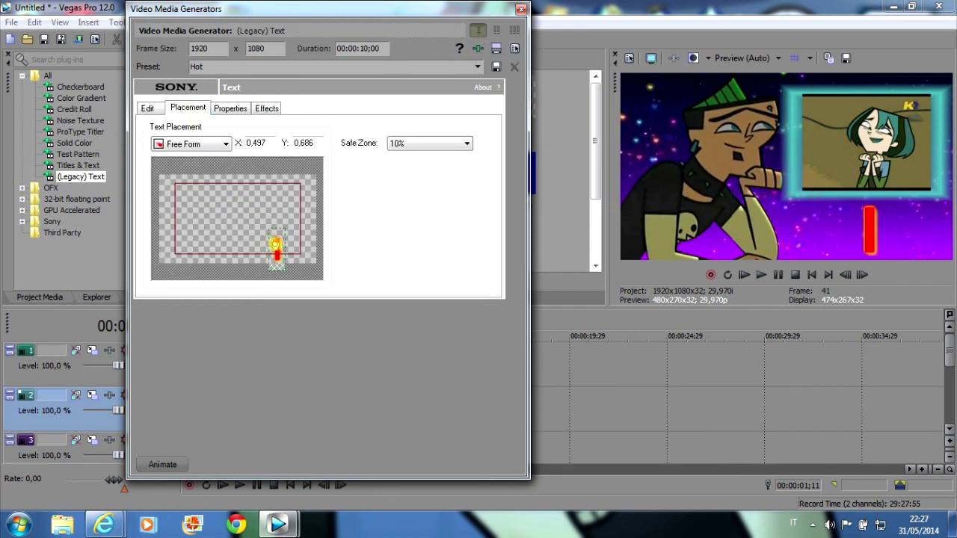
# Replace the Cool text's wording with "love" at the second excerpt
pyautogui.click(521, 15)
pyautogui.click(243, 400)
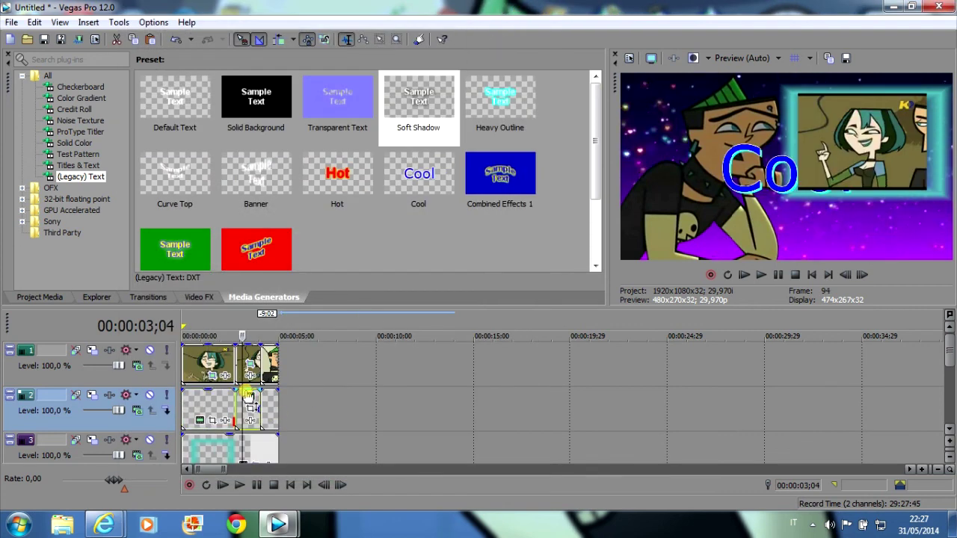
pyautogui.click(248, 397)
pyautogui.moveTo(434, 221); pyautogui.dragTo(213, 221)
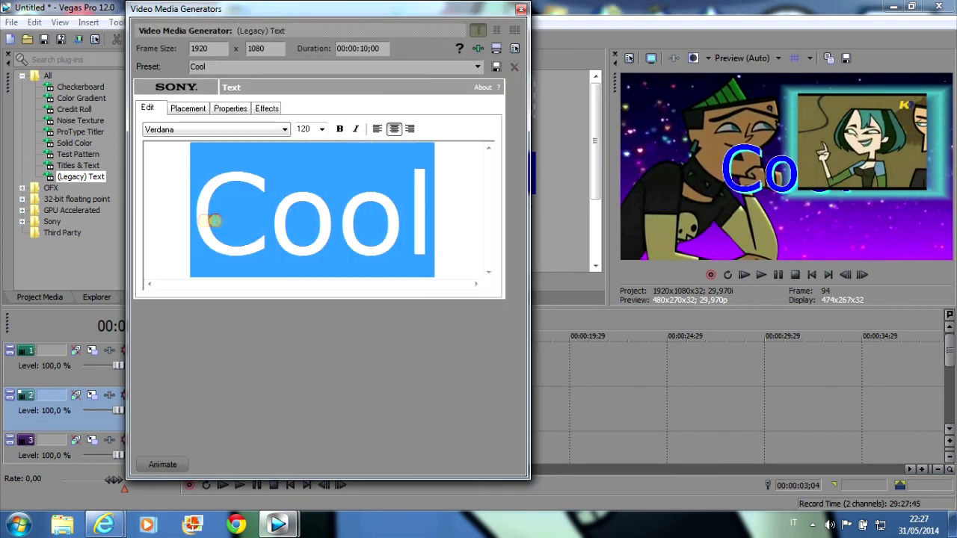
pyautogui.press('BackSpace')
pyautogui.write('love')
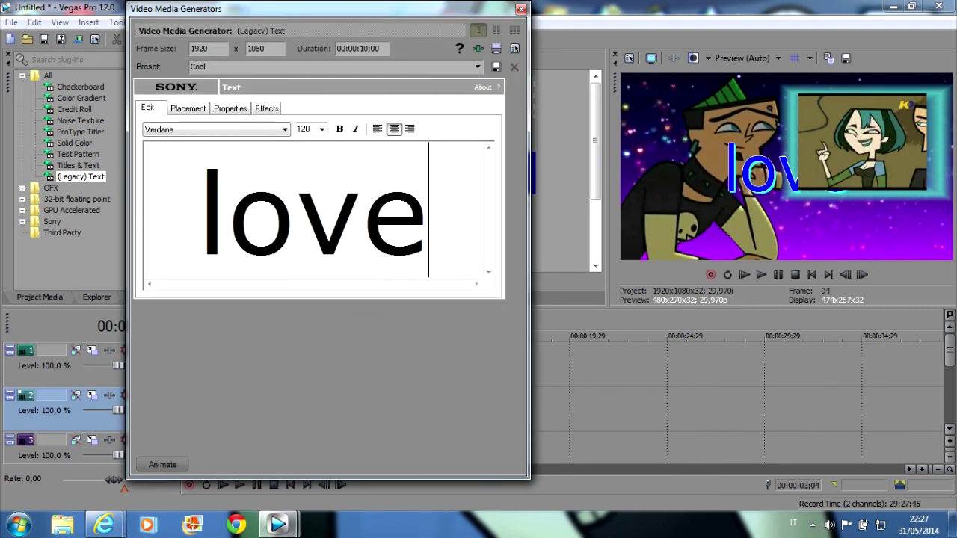
# Change the font of the whole word "love" to Arial
pyautogui.moveTo(418, 222); pyautogui.dragTo(177, 143)
pyautogui.click(215, 206)
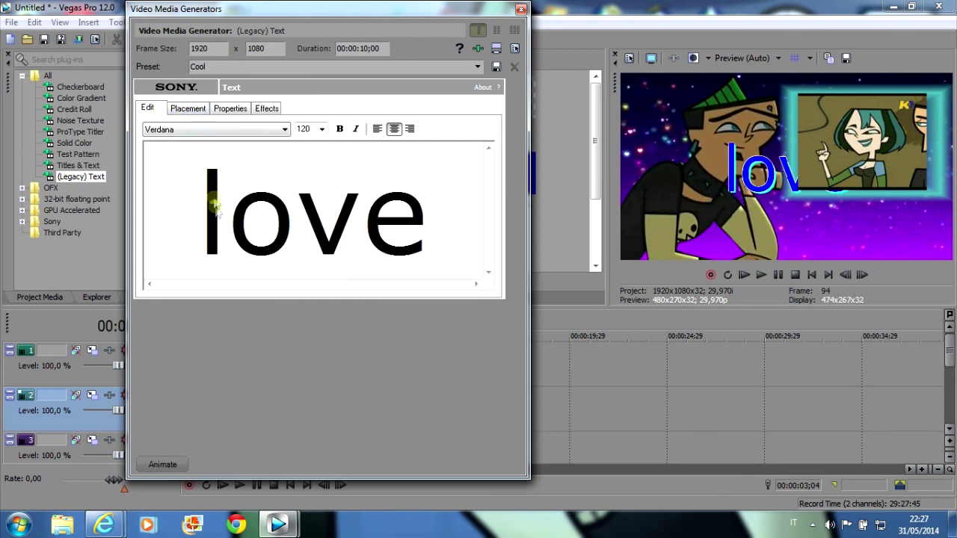
pyautogui.doubleClick(205, 207)
pyautogui.moveTo(205, 212); pyautogui.dragTo(423, 229)
pyautogui.click(230, 130)
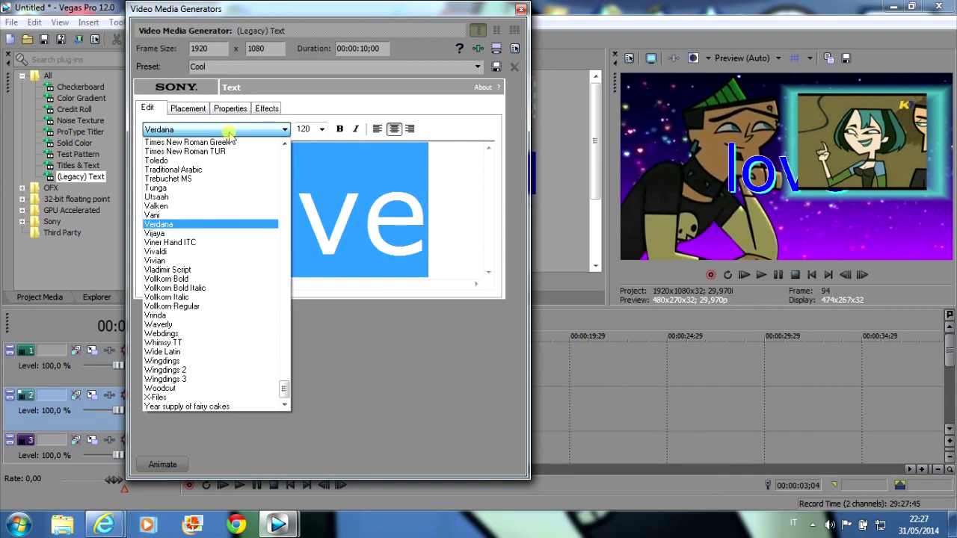
pyautogui.press('a')
pyautogui.moveTo(284, 180)
pyautogui.mouseDown()
pyautogui.moveTo(285, 154)
pyautogui.moveTo(285, 175)
pyautogui.mouseUp()
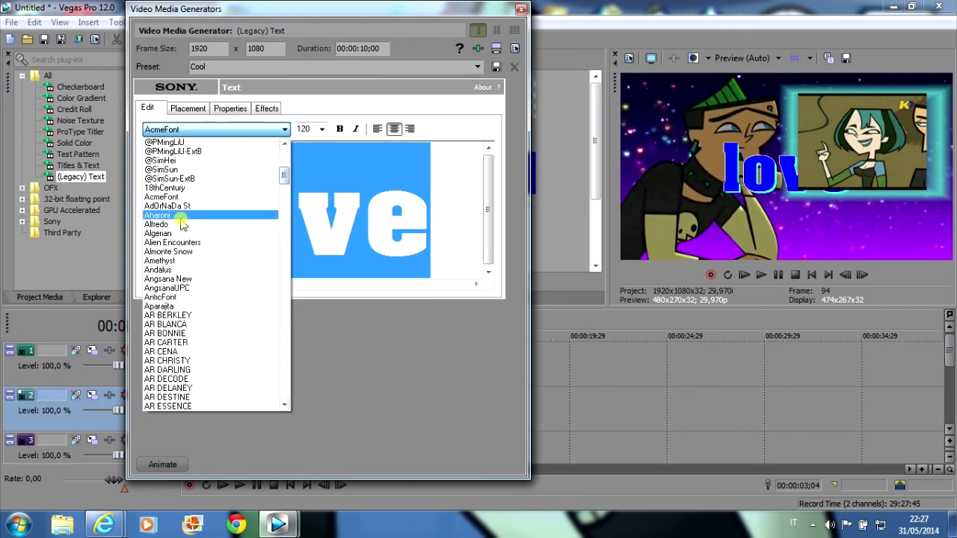
pyautogui.moveTo(285, 177); pyautogui.dragTo(285, 188)
pyautogui.click(177, 258)
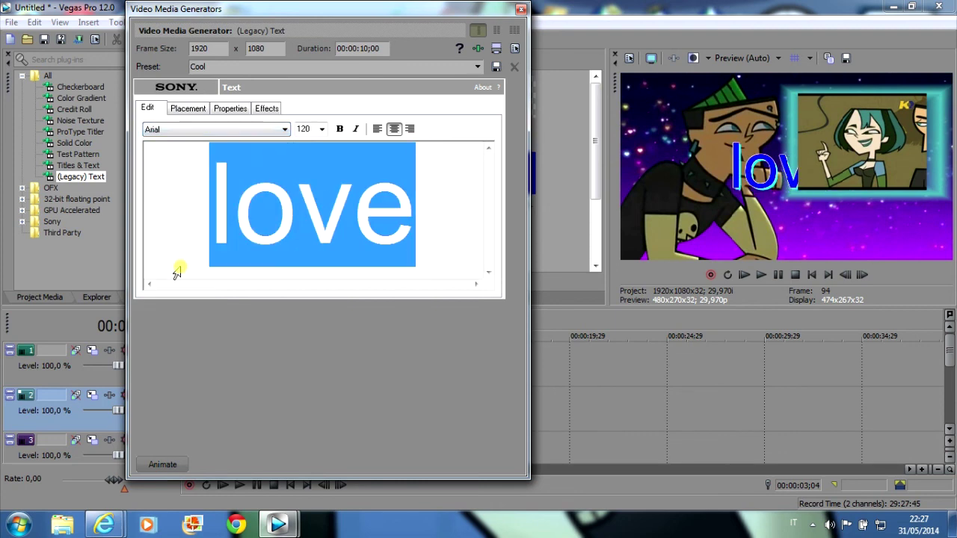
# Place the "love" caption below the framed excerpt at X 0,479 and Y 0,607
pyautogui.click(188, 107)
pyautogui.moveTo(261, 222); pyautogui.dragTo(297, 247)
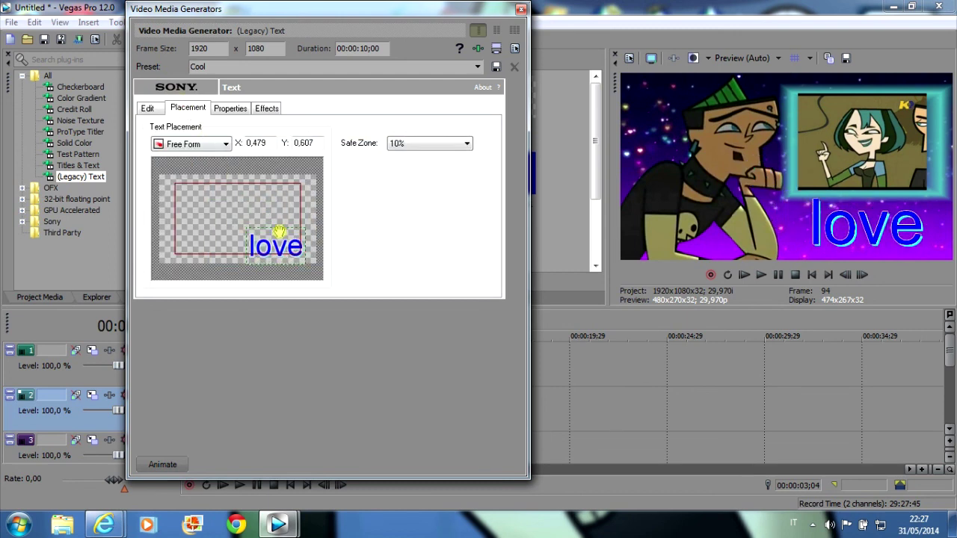
pyautogui.click(522, 9)
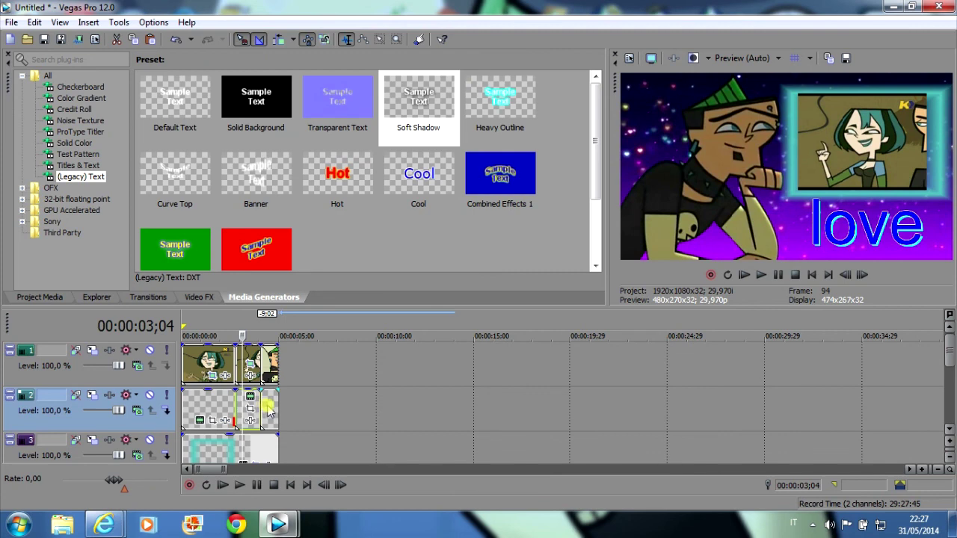
# Replace the Soft Shadow text's sample wording with "DxG!" at the third excerpt
pyautogui.click(270, 410)
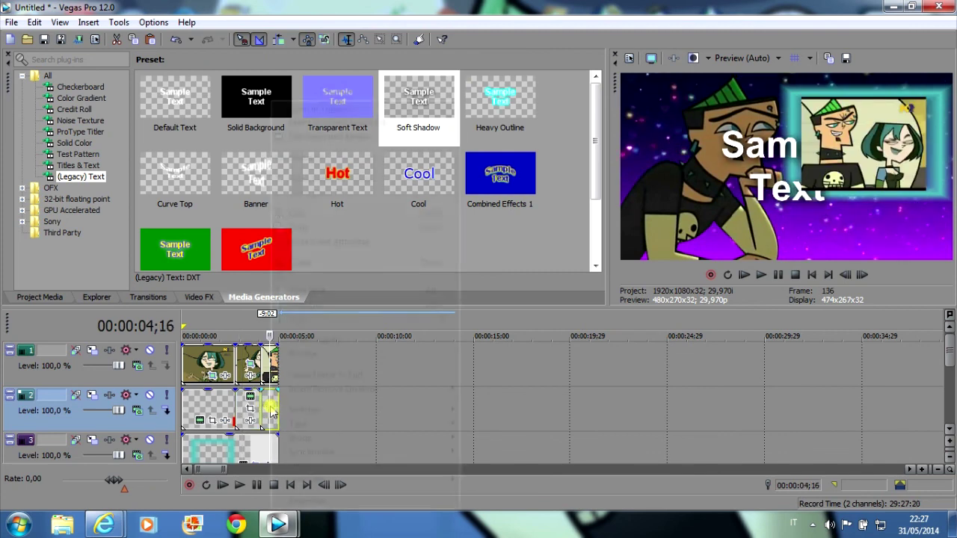
pyautogui.rightClick(264, 408)
pyautogui.click(318, 137)
pyautogui.moveTo(390, 231); pyautogui.dragTo(217, 130)
pyautogui.press('BackSpace')
pyautogui.write('DxG')
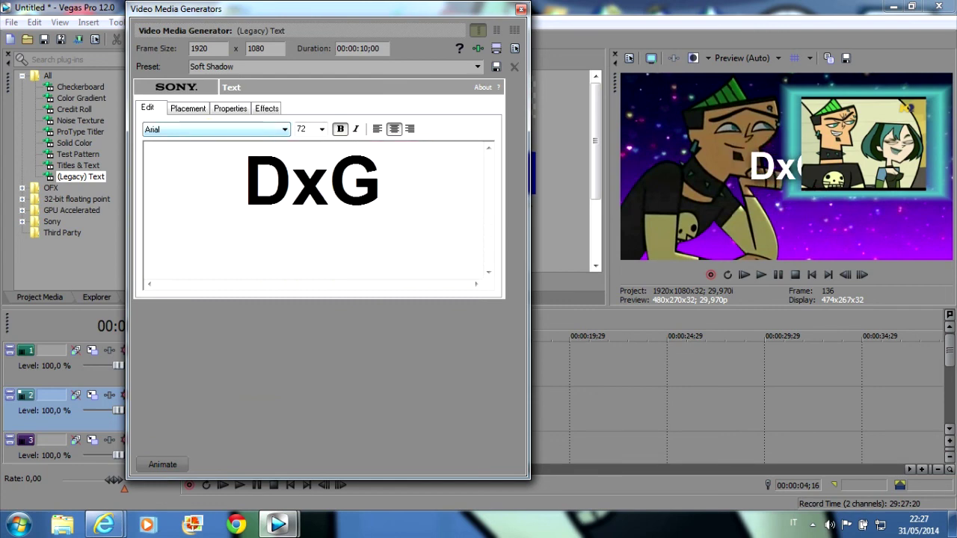
pyautogui.write('!')
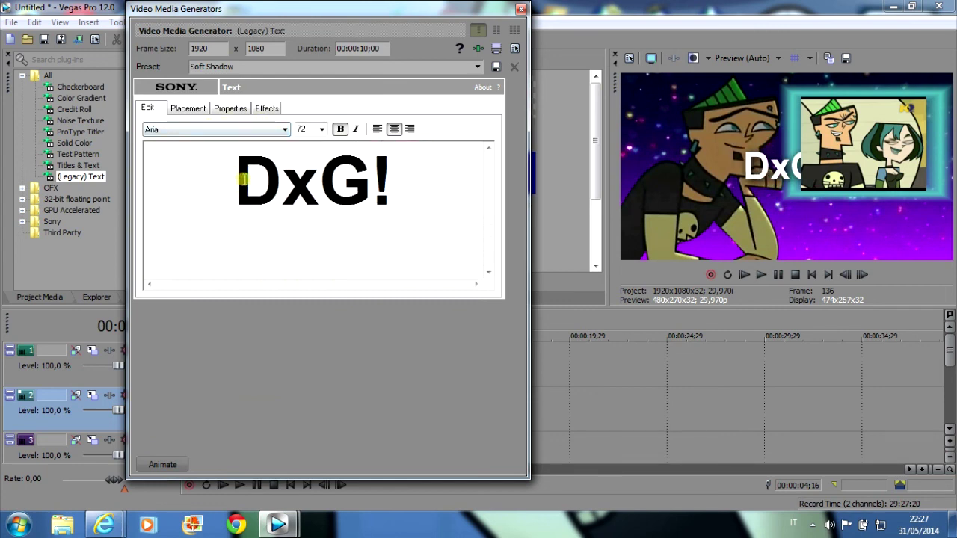
# Enlarge the font of "DxG!" and place the caption below the framed excerpt at X 0,506 and Y 0,654
pyautogui.moveTo(380, 176); pyautogui.dragTo(223, 179)
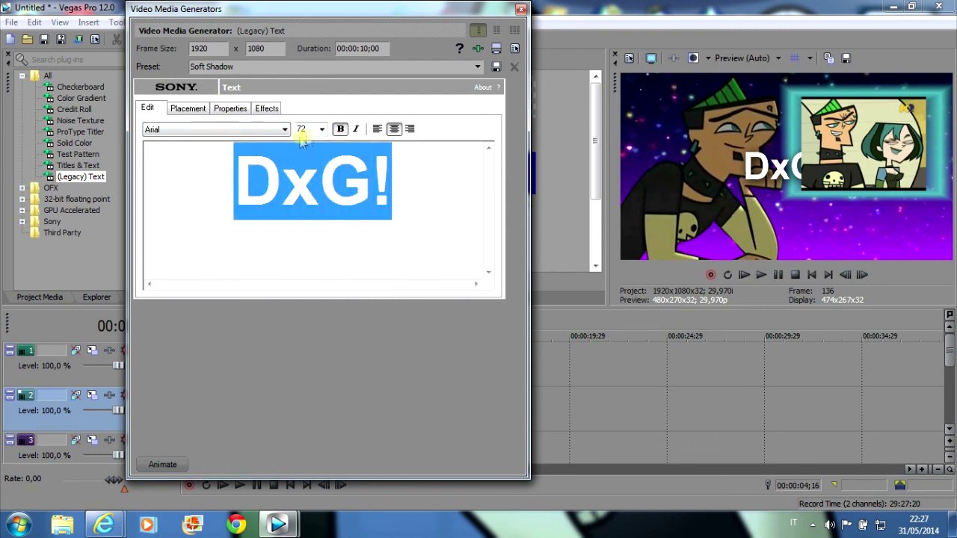
pyautogui.click(322, 129)
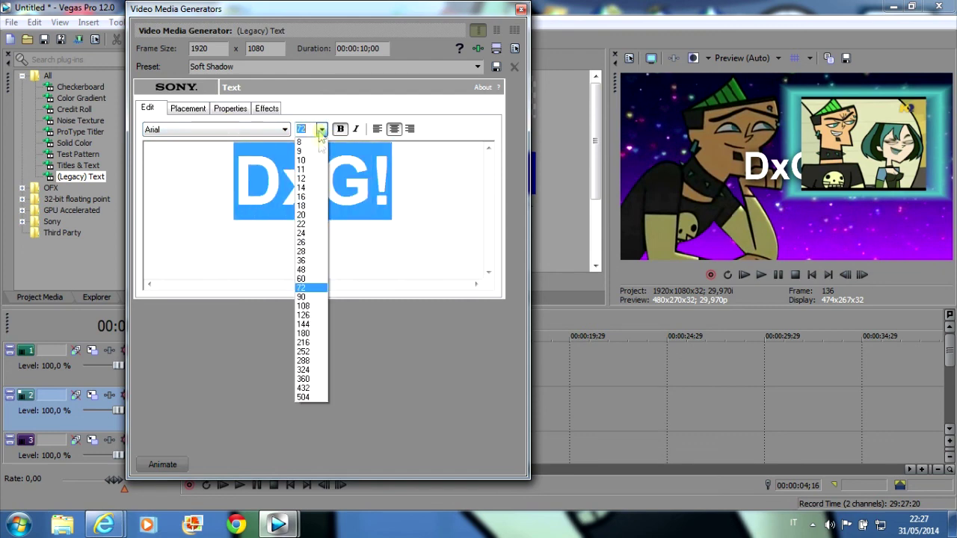
pyautogui.click(320, 315)
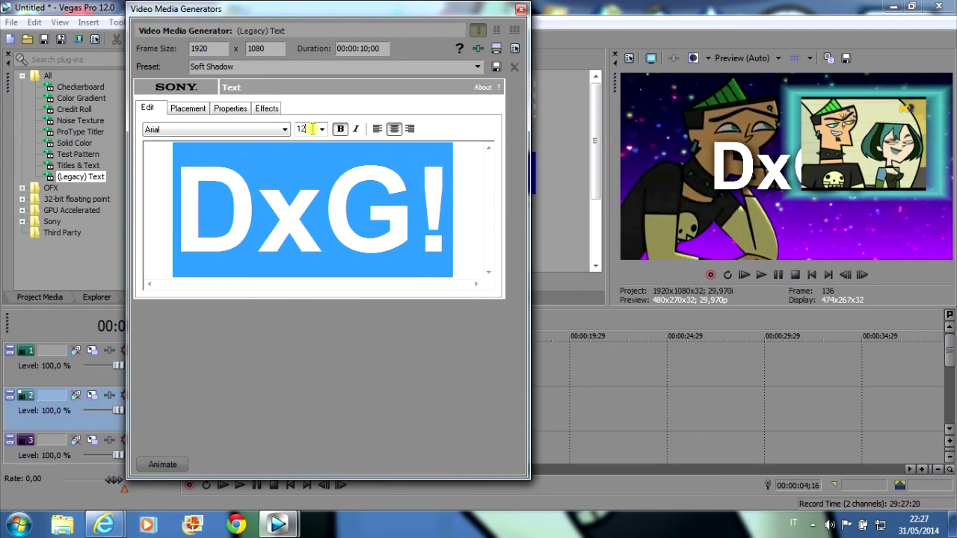
pyautogui.click(190, 109)
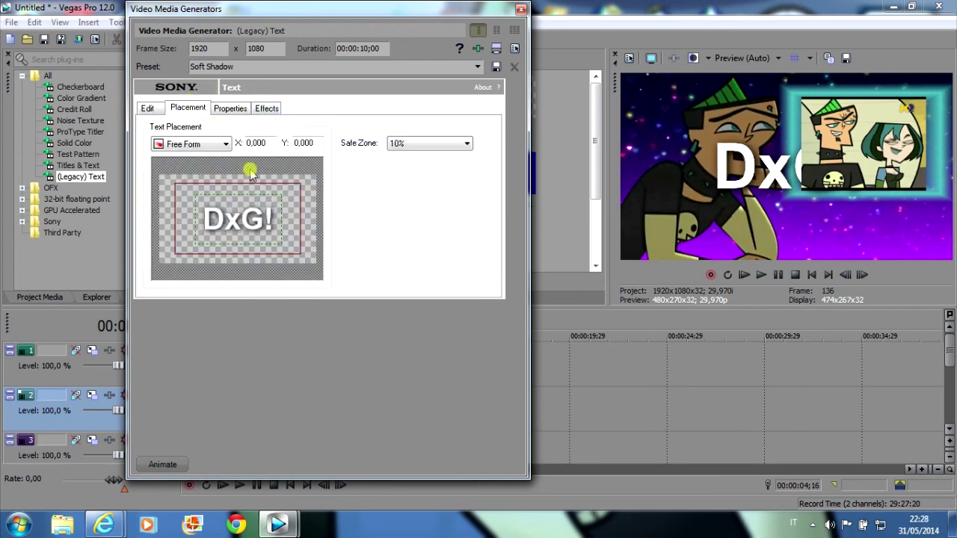
pyautogui.moveTo(258, 228); pyautogui.dragTo(291, 249)
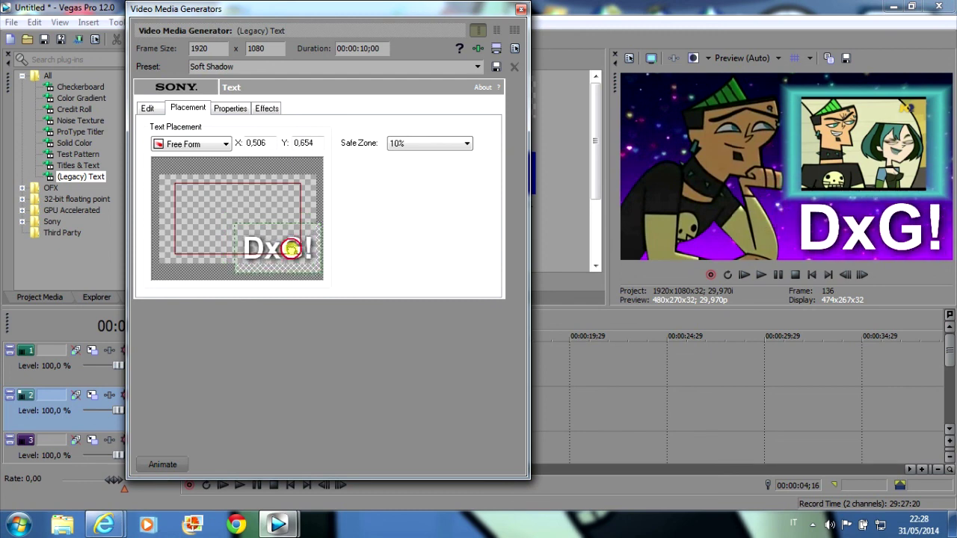
pyautogui.click(521, 12)
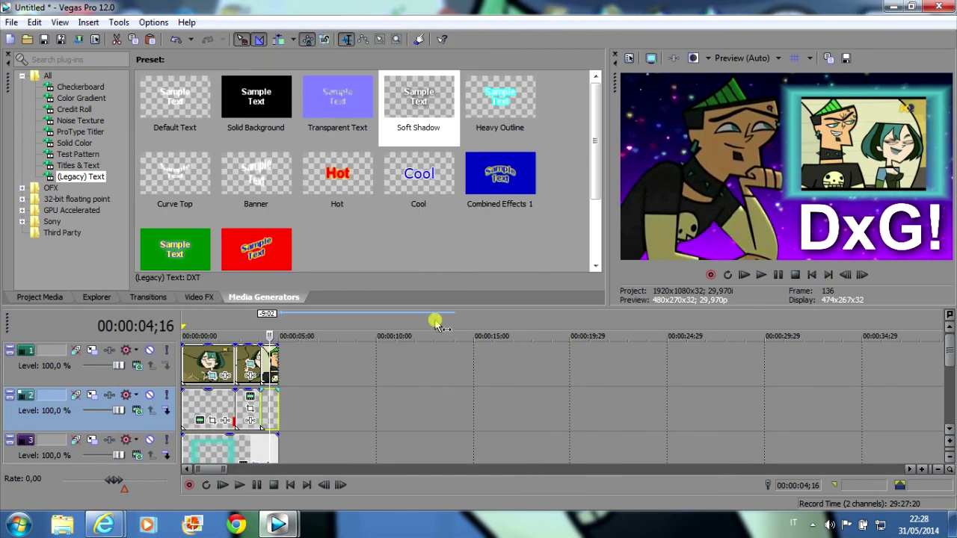
# Recolor the "love" caption bright green with R 47, G 242, B 0
pyautogui.click(212, 416)
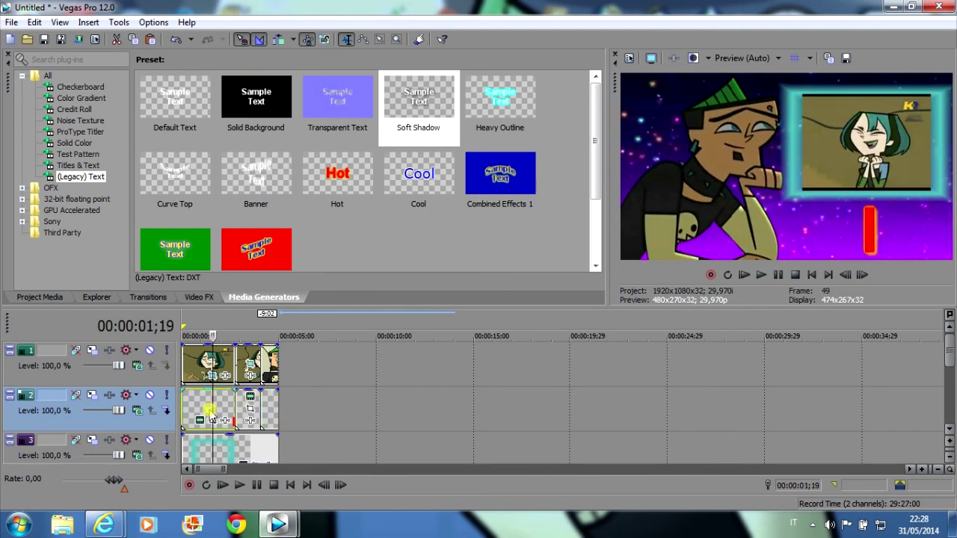
pyautogui.click(243, 410)
pyautogui.click(249, 396)
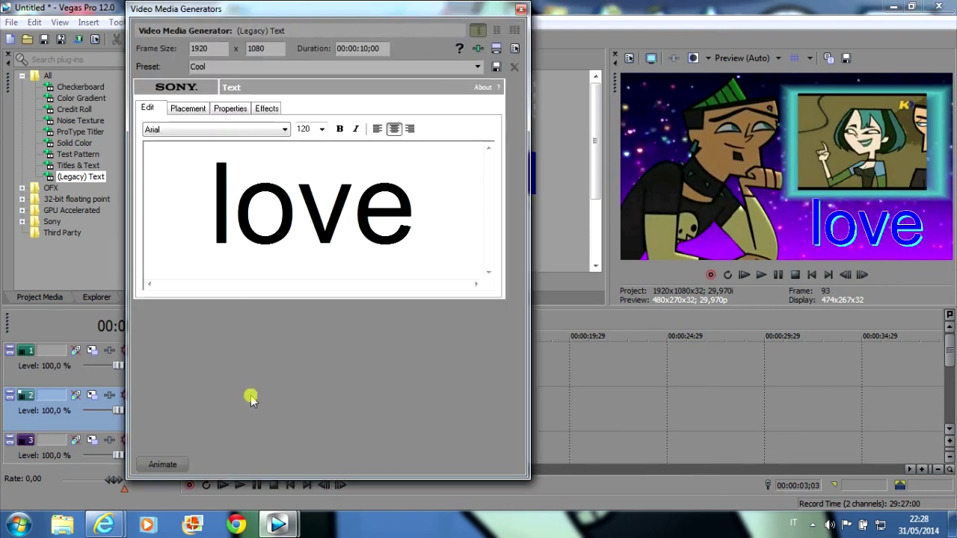
pyautogui.click(196, 109)
pyautogui.click(230, 108)
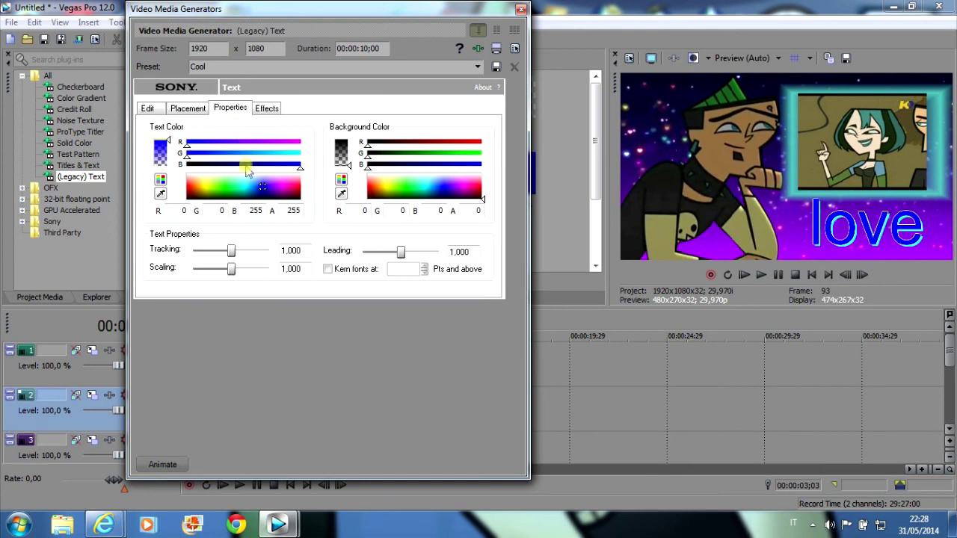
pyautogui.click(221, 189)
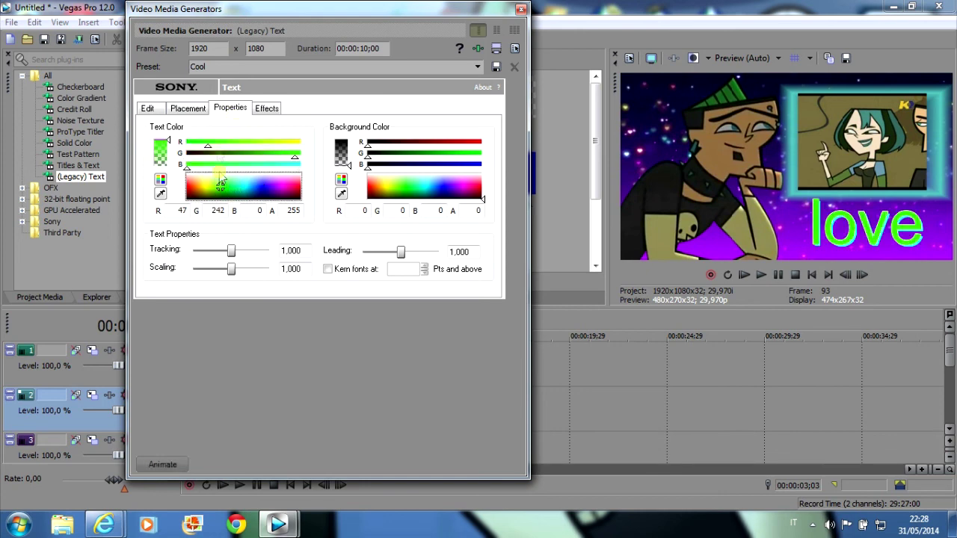
# Give the "love" caption a yellow outline and a black shadow
pyautogui.click(266, 108)
pyautogui.click(290, 139)
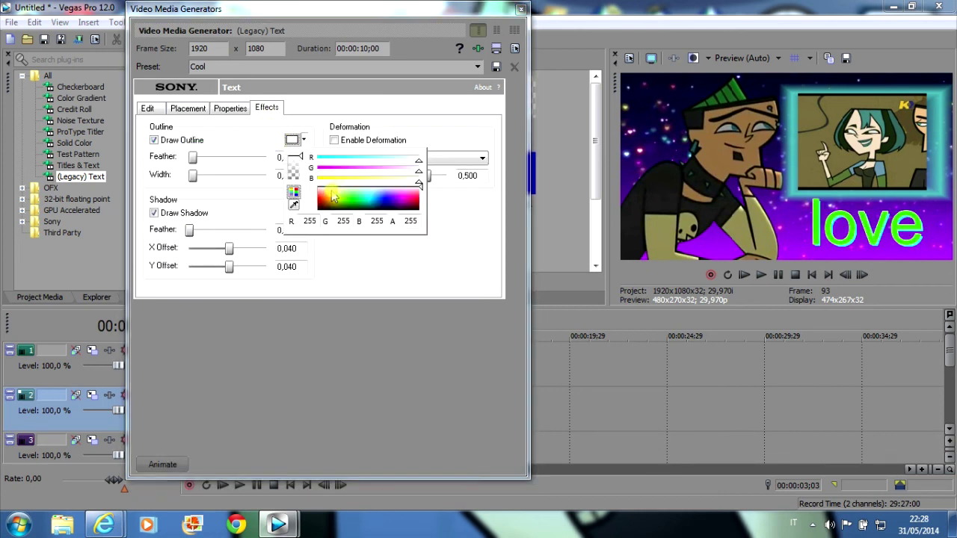
pyautogui.click(334, 199)
pyautogui.click(210, 175)
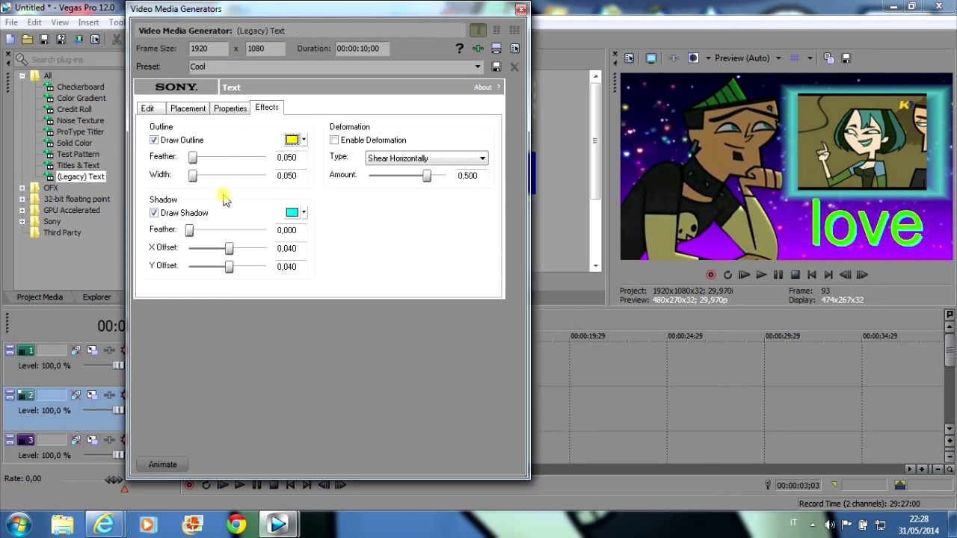
pyautogui.click(292, 212)
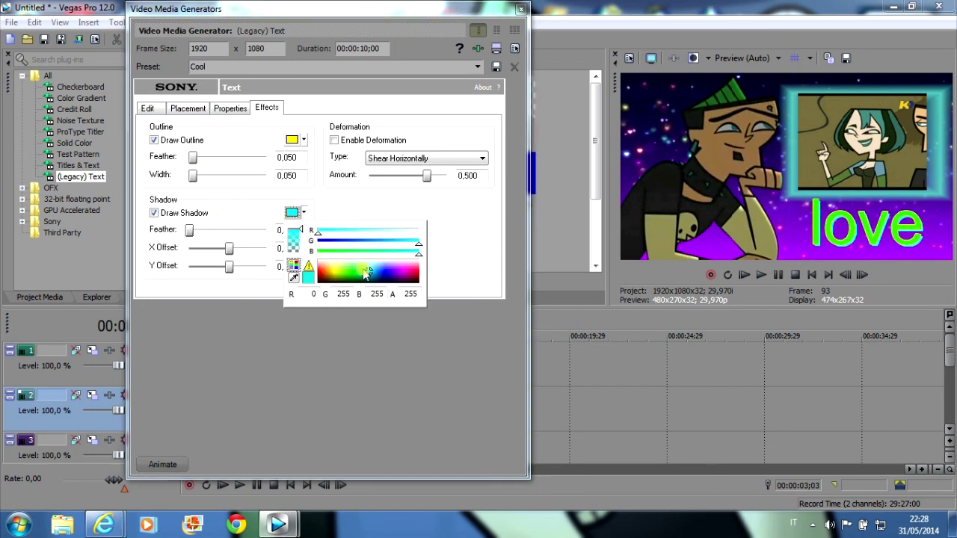
pyautogui.click(320, 282)
pyautogui.click(242, 278)
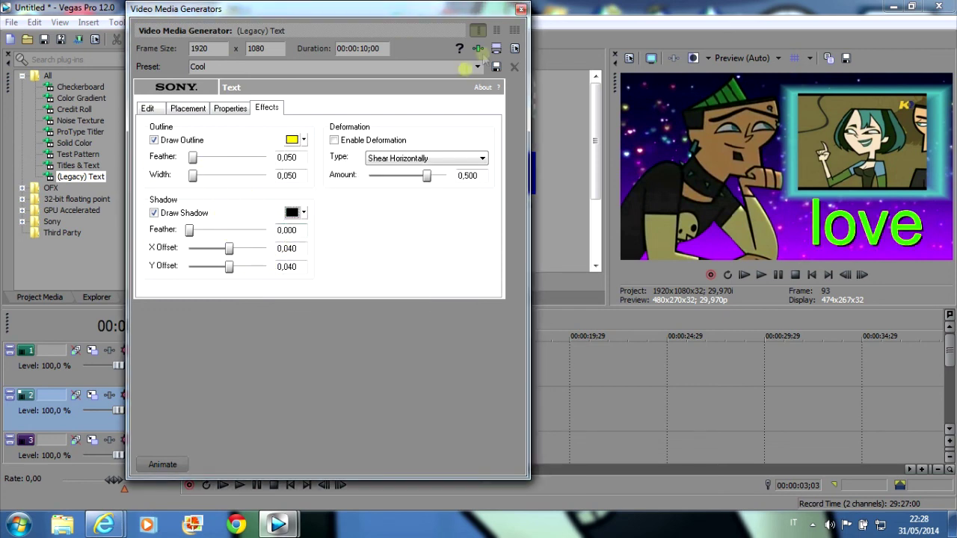
pyautogui.click(521, 10)
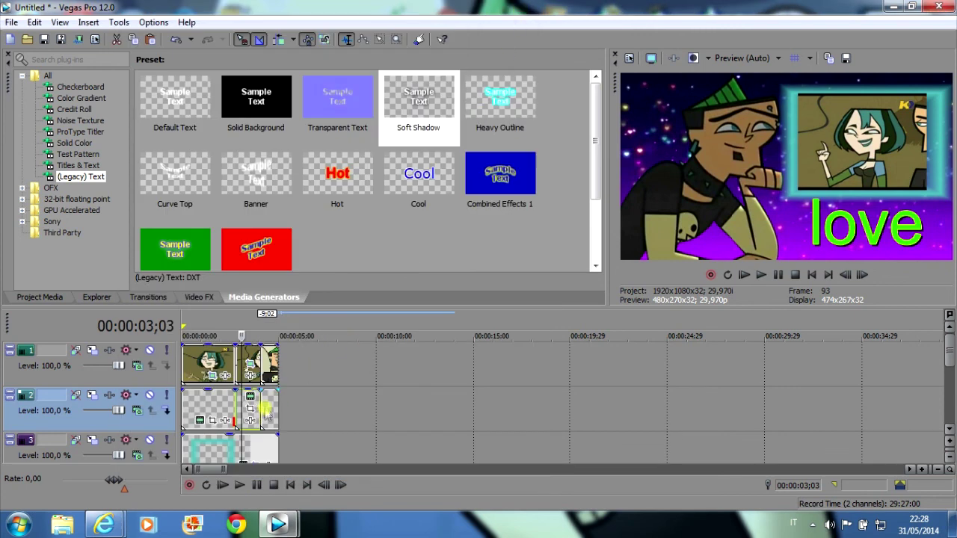
# Add a blue outline to the "DxG!" caption and set the outline feather to 0,000
pyautogui.click(267, 407)
pyautogui.rightClick(269, 403)
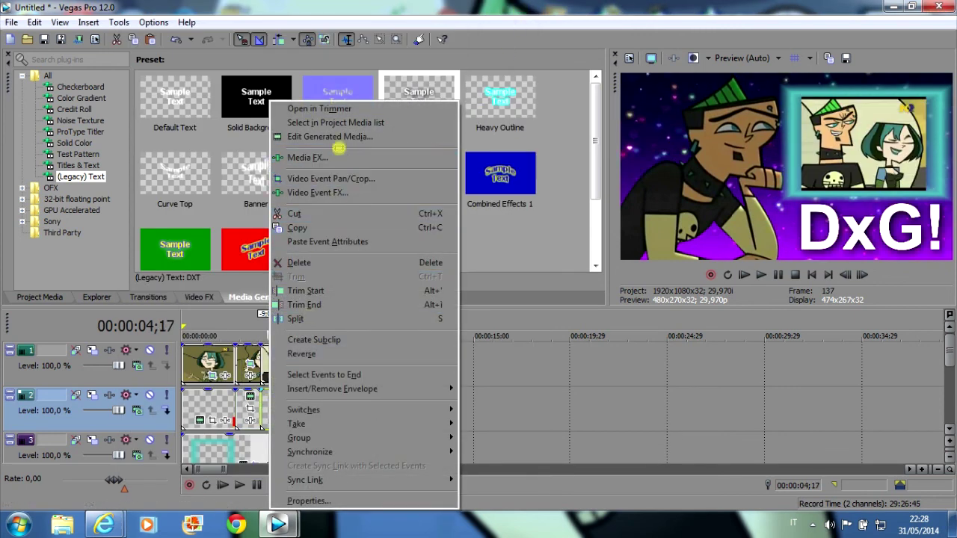
pyautogui.click(337, 139)
pyautogui.click(203, 112)
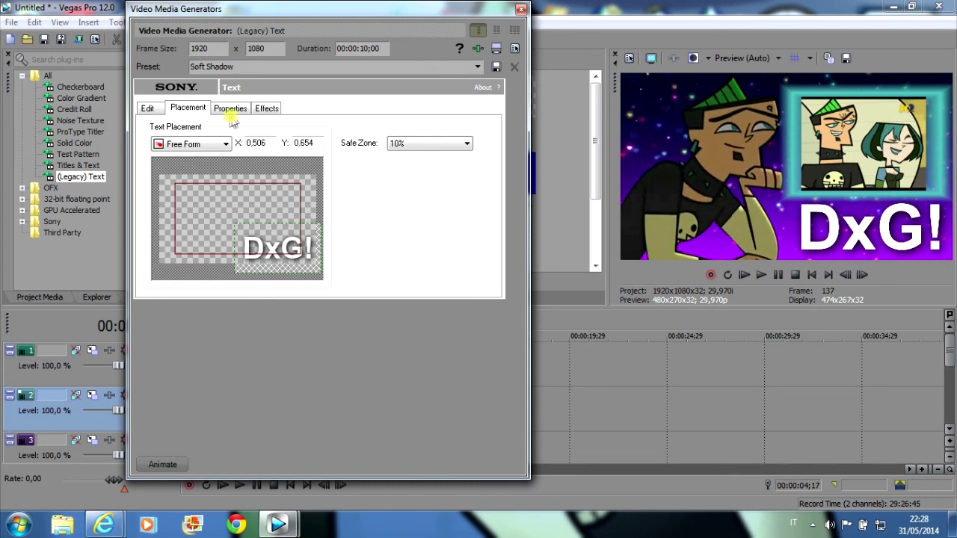
pyautogui.click(232, 112)
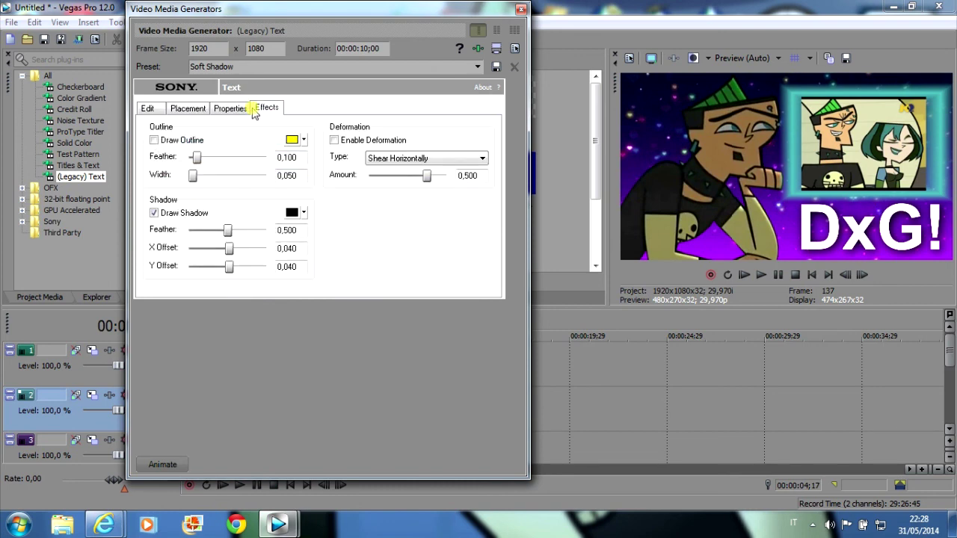
pyautogui.click(291, 141)
pyautogui.moveTo(378, 207); pyautogui.dragTo(384, 196)
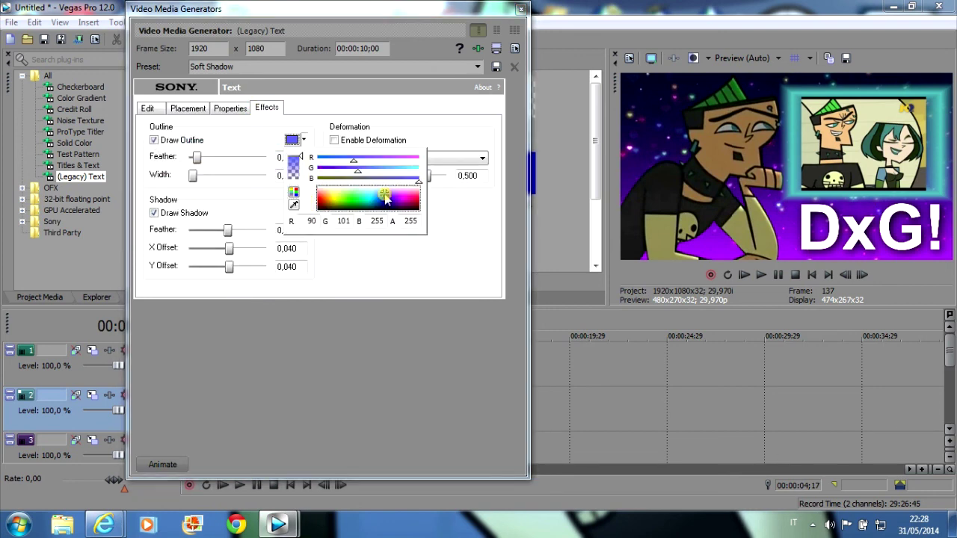
pyautogui.moveTo(353, 161); pyautogui.dragTo(308, 161)
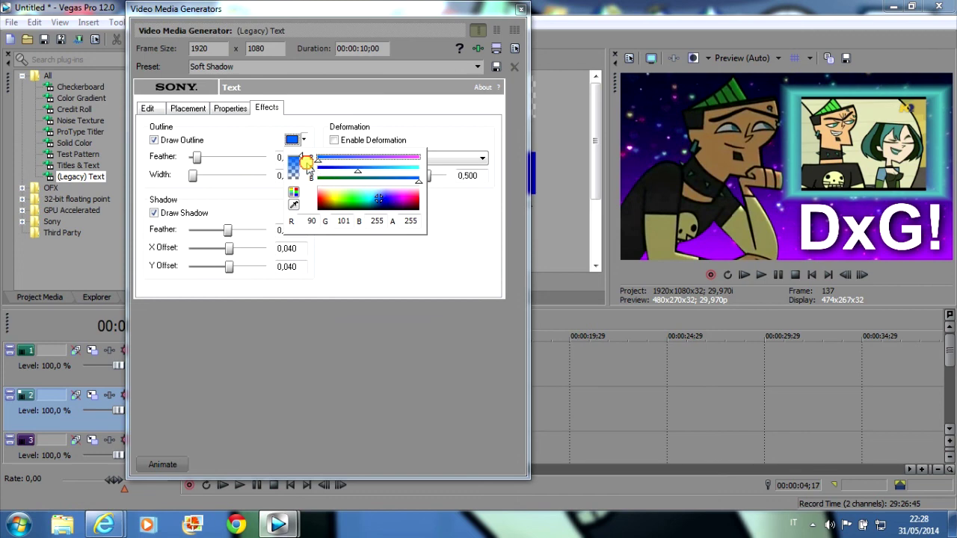
pyautogui.click(252, 209)
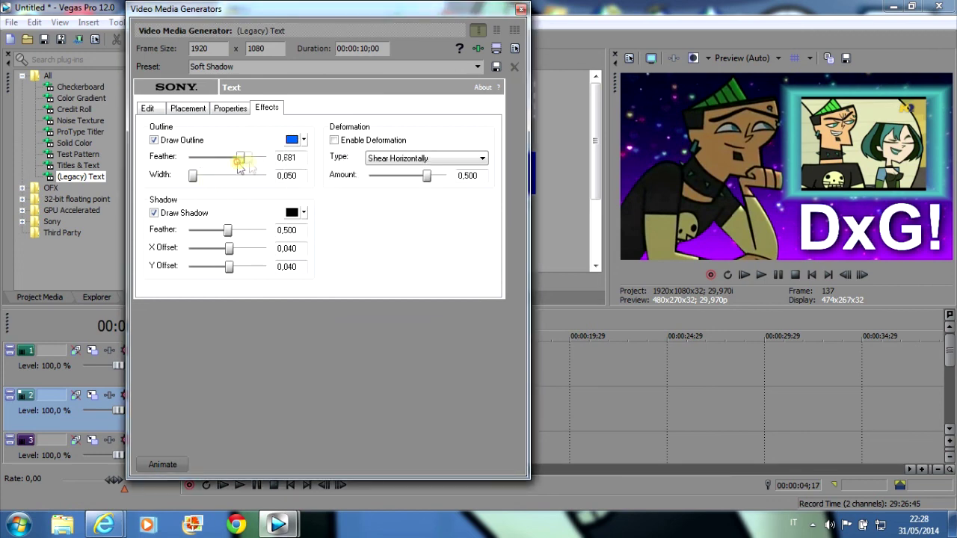
pyautogui.moveTo(265, 157); pyautogui.dragTo(154, 167)
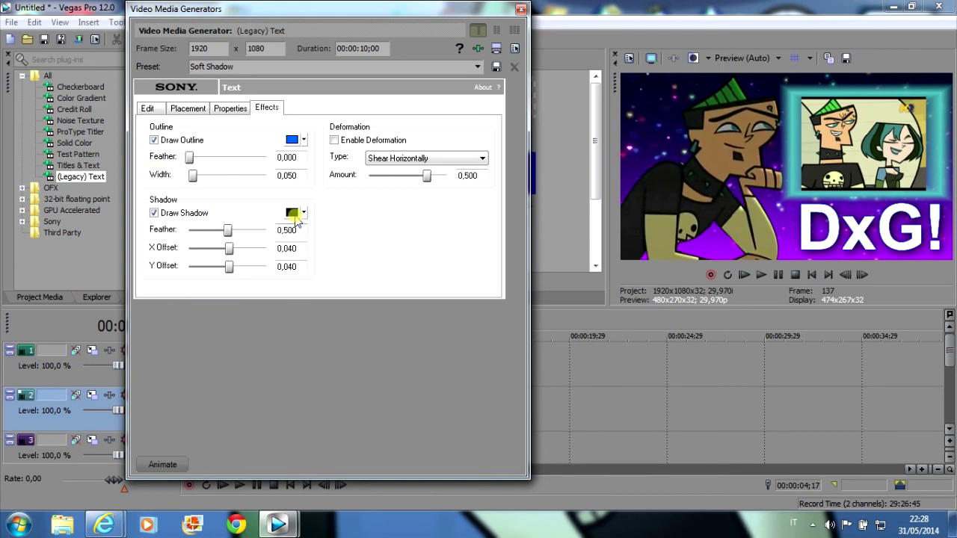
# Recolor the "DxG!" caption text mint green with R 83, G 230, B 164, and close the text generator settings
pyautogui.click(190, 108)
pyautogui.click(230, 108)
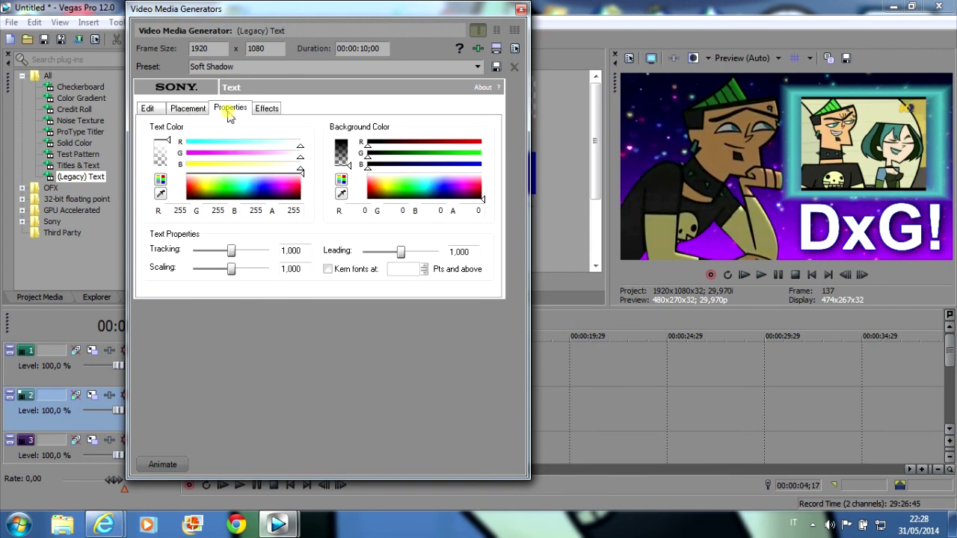
pyautogui.click(230, 153)
pyautogui.click(231, 163)
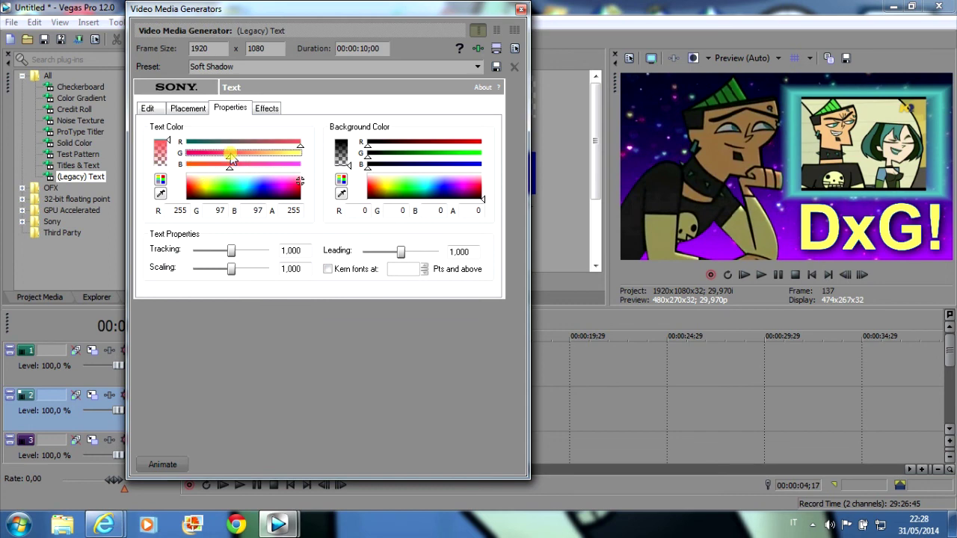
pyautogui.click(217, 142)
pyautogui.click(259, 187)
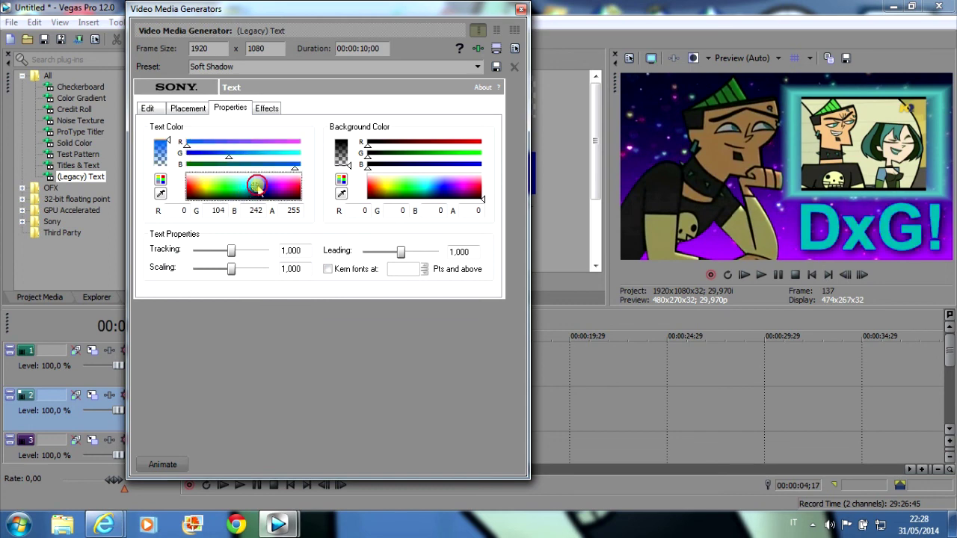
pyautogui.moveTo(259, 188)
pyautogui.mouseDown()
pyautogui.moveTo(271, 178)
pyautogui.moveTo(275, 189)
pyautogui.mouseUp()
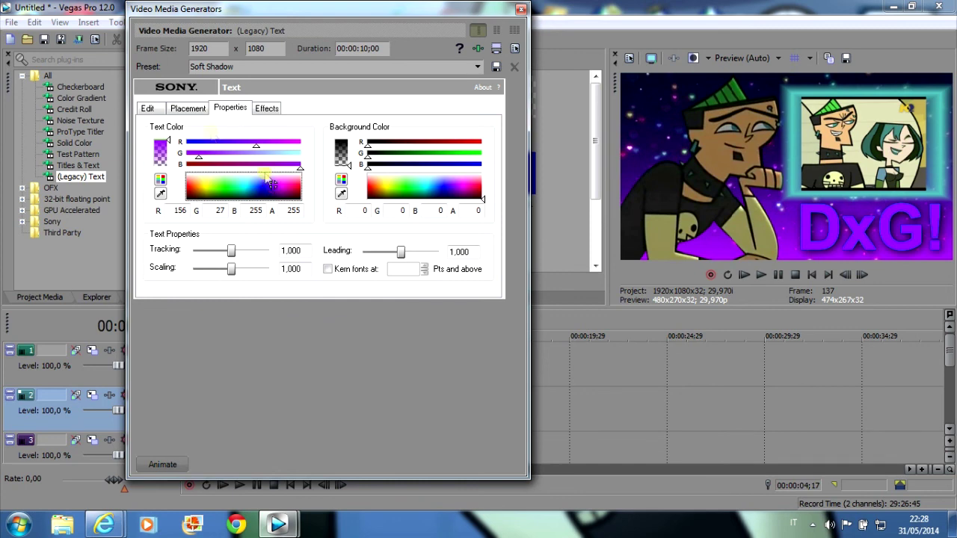
pyautogui.moveTo(218, 150); pyautogui.dragTo(289, 158)
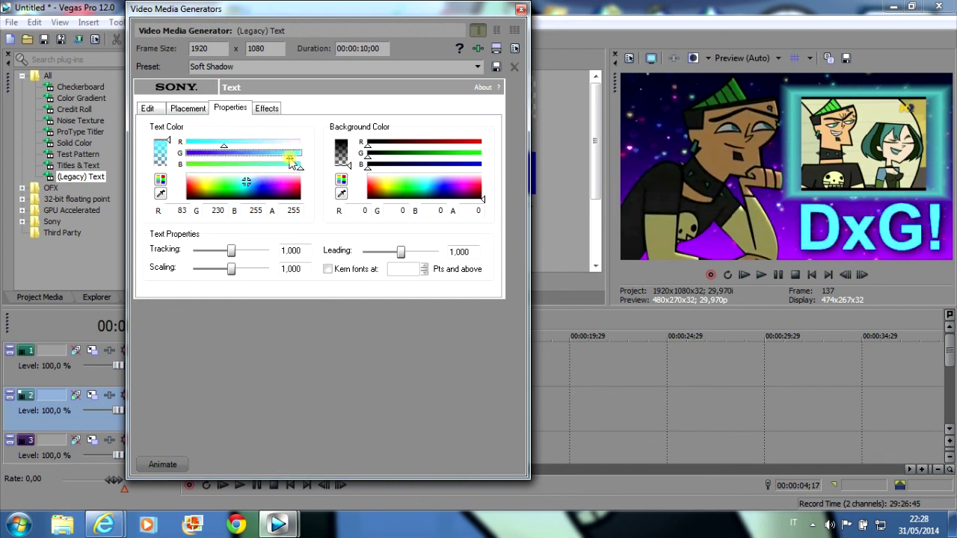
pyautogui.moveTo(299, 165); pyautogui.dragTo(259, 169)
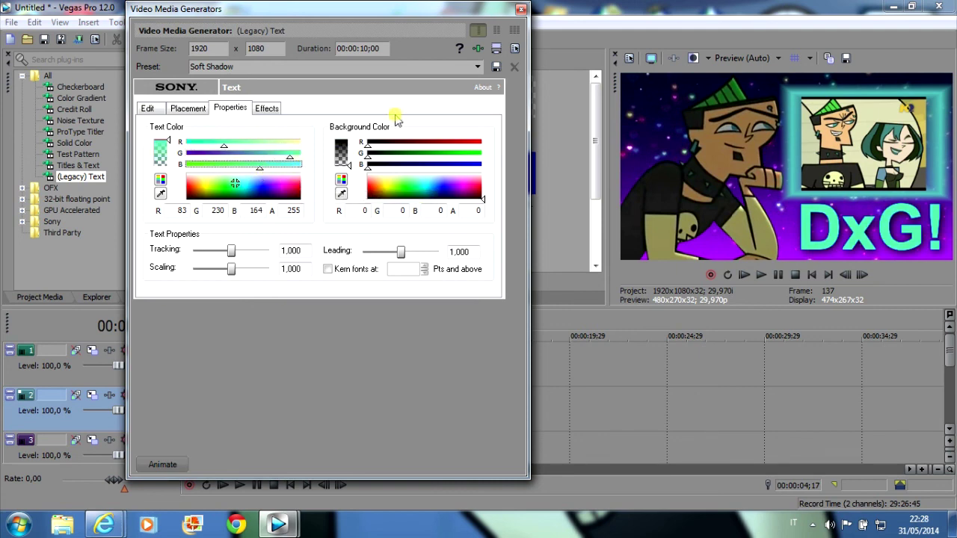
pyautogui.click(521, 9)
# Play the composition from the start of the timeline through all captioned excerpts, and pause past the end of the clips
pyautogui.click(184, 320)
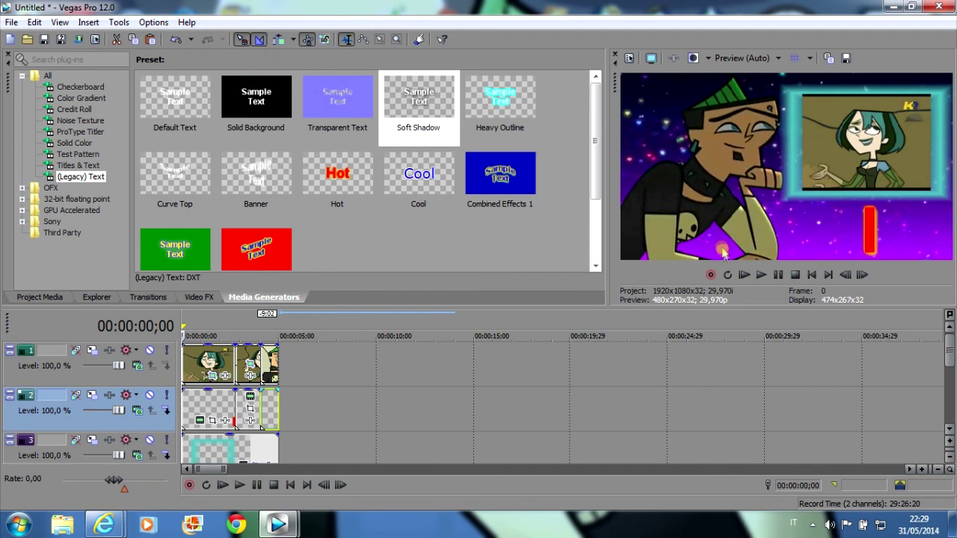
pyautogui.click(762, 275)
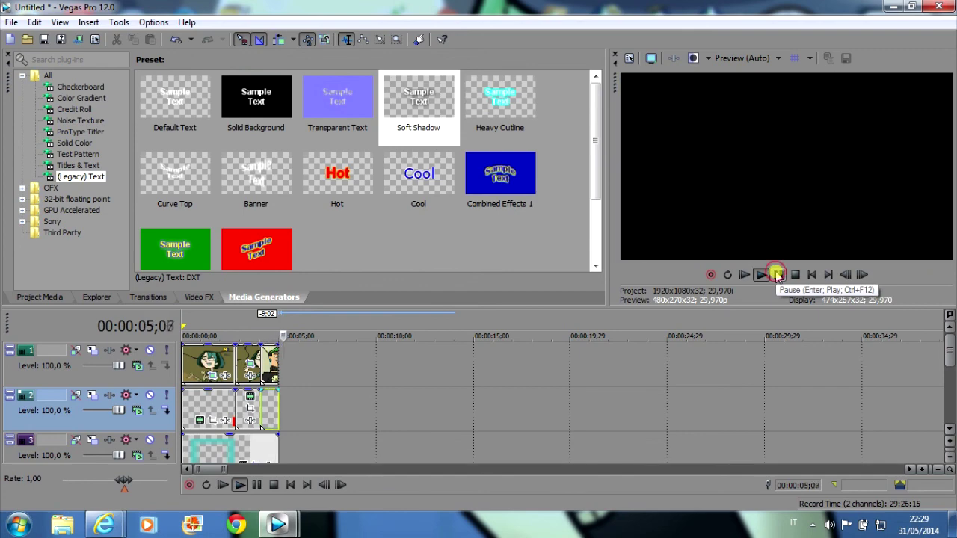
pyautogui.click(777, 275)
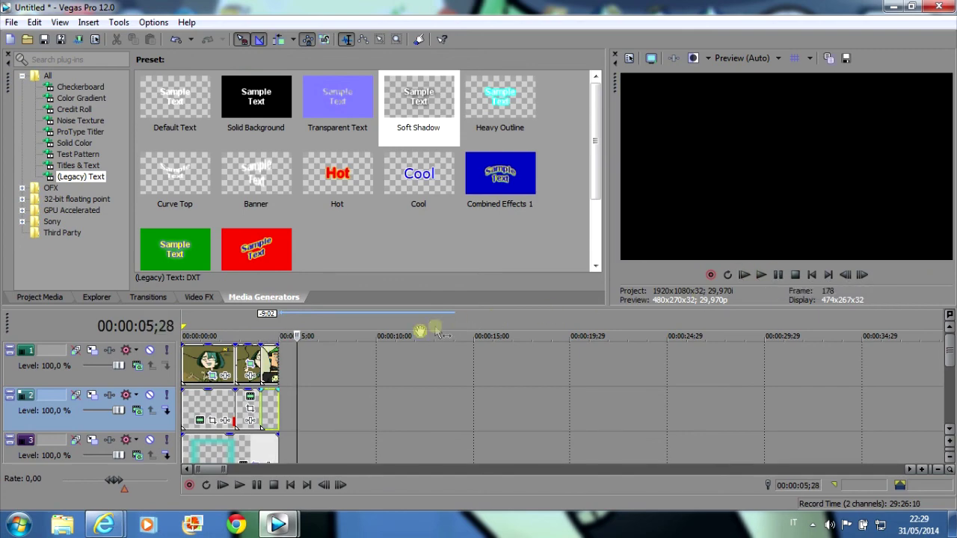